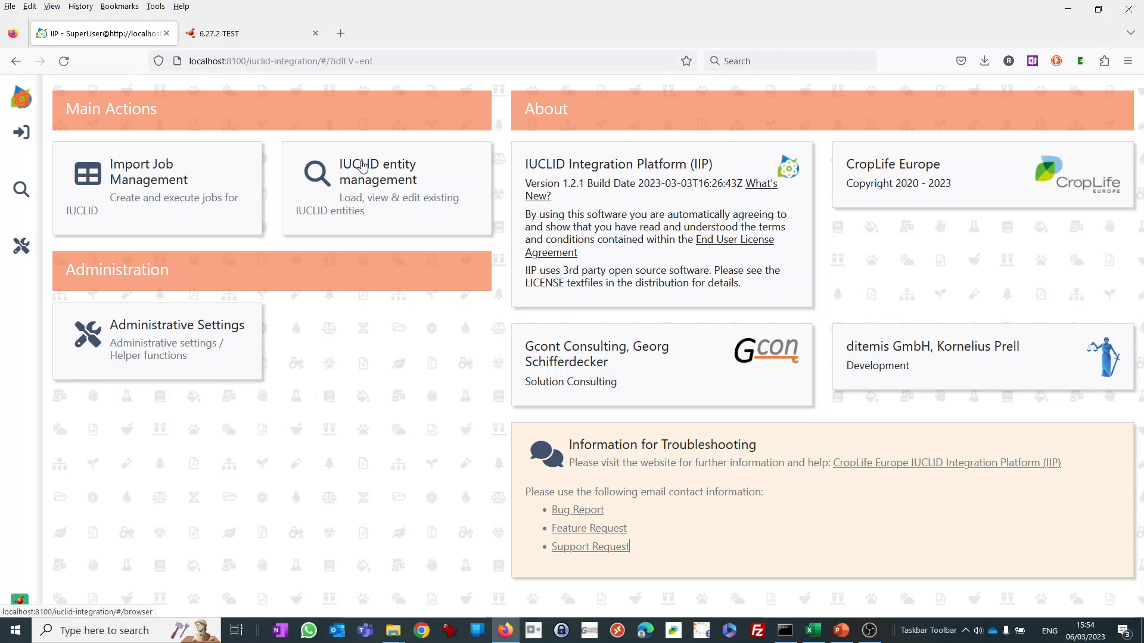
Open the administration settings and review the IUCLID connection URL and user.
{"action": "mouse_move", "coordinate": [13, 603]}
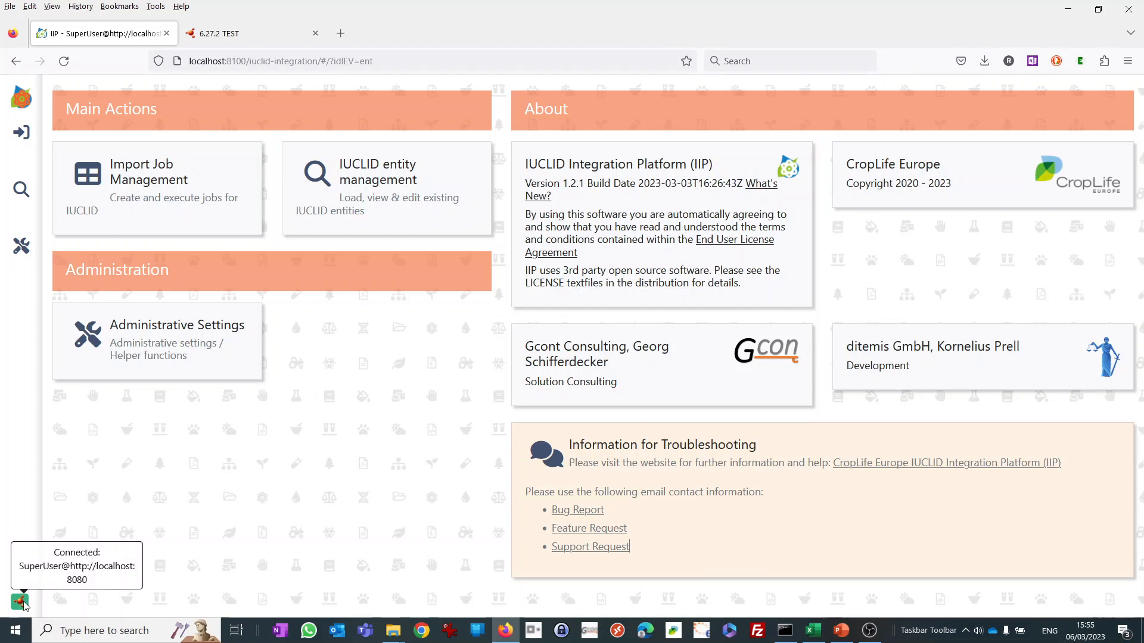
{"action": "left_click", "coordinate": [21, 247]}
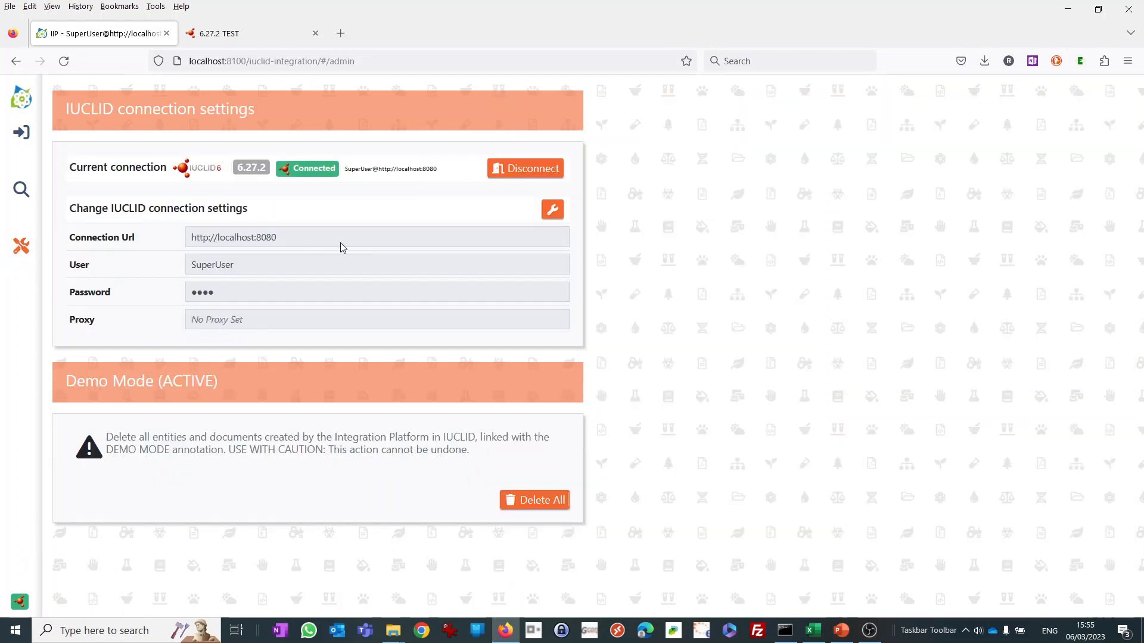
{"action": "left_click_drag", "start_coordinate": [288, 241], "coordinate": [179, 245]}
{"action": "left_click_drag", "start_coordinate": [243, 271], "coordinate": [173, 266]}
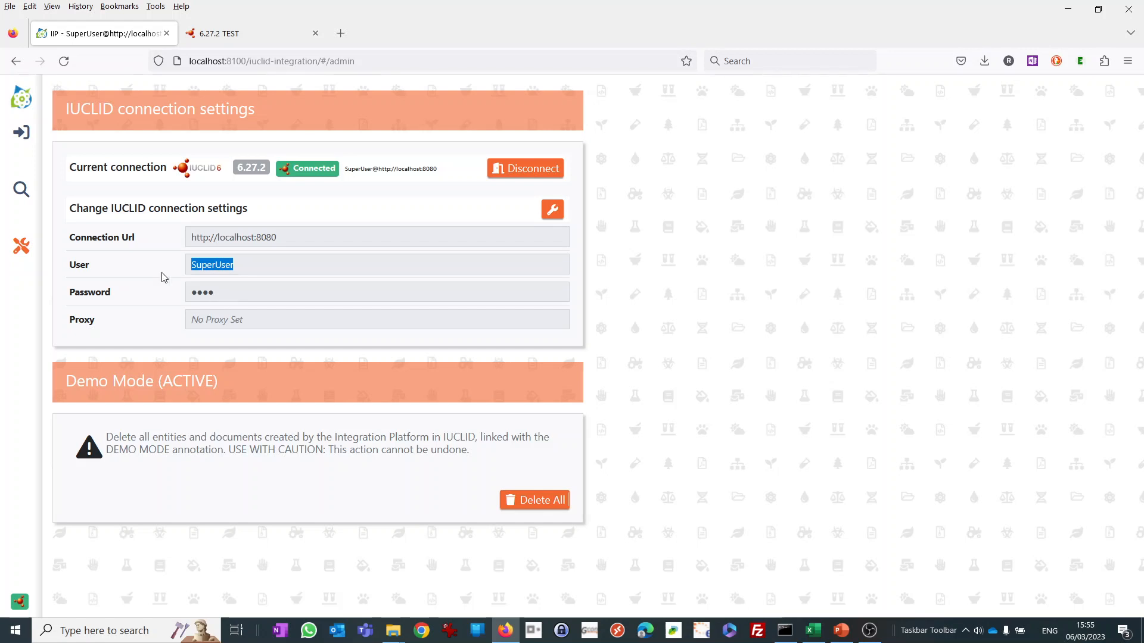
Open the IUCLID entity browser and list the Literature entities.
{"action": "left_click", "coordinate": [20, 190]}
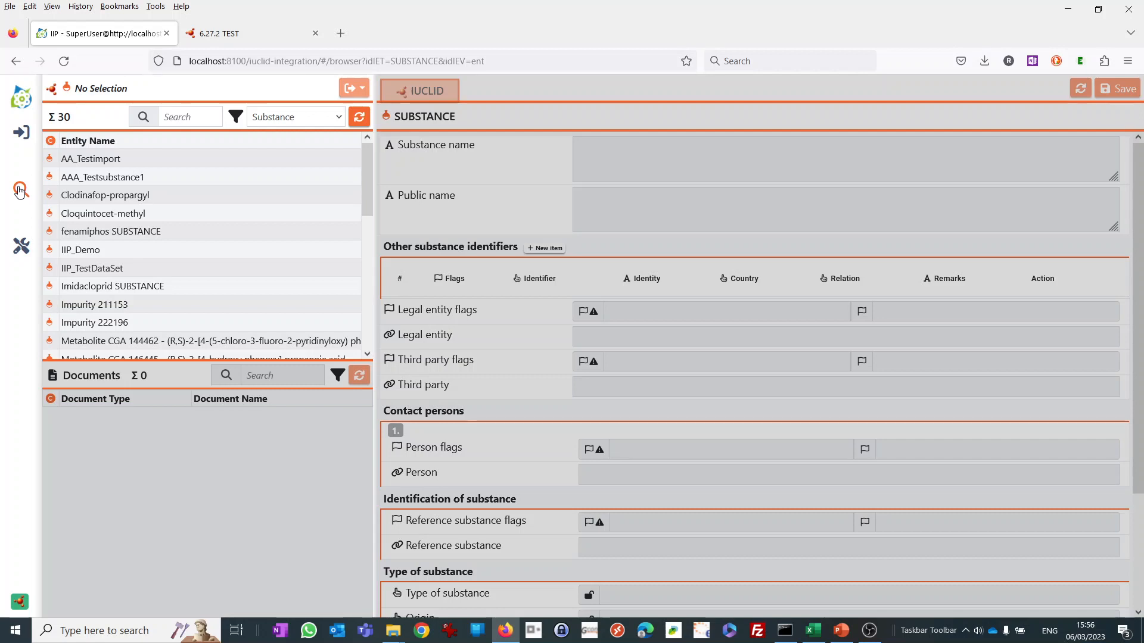
{"action": "left_click", "coordinate": [340, 118]}
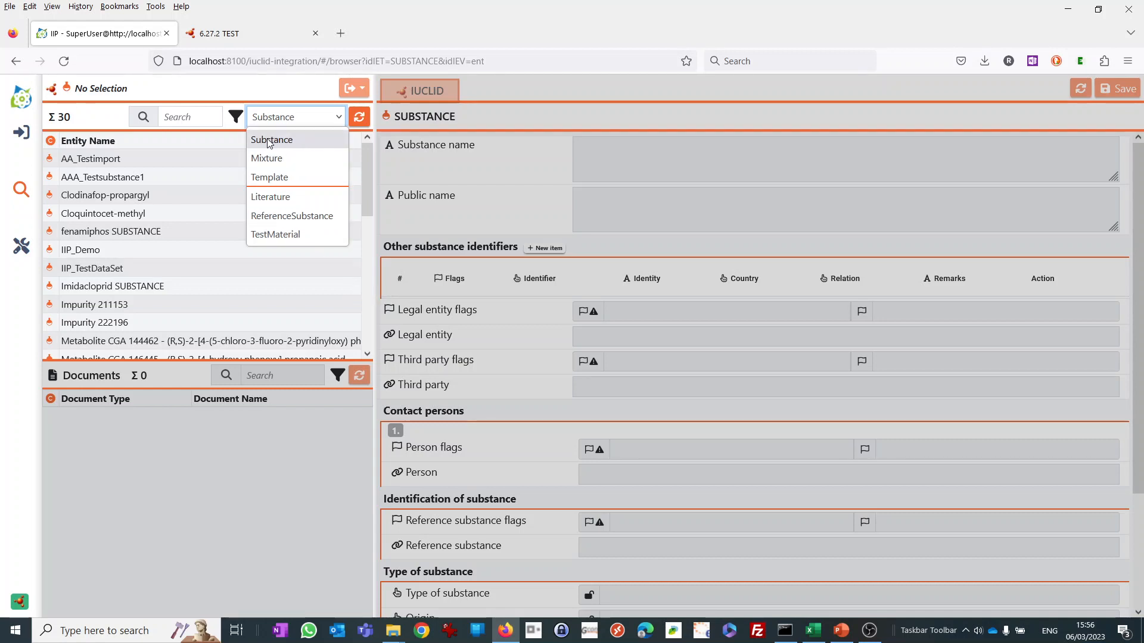
{"action": "left_click", "coordinate": [268, 196]}
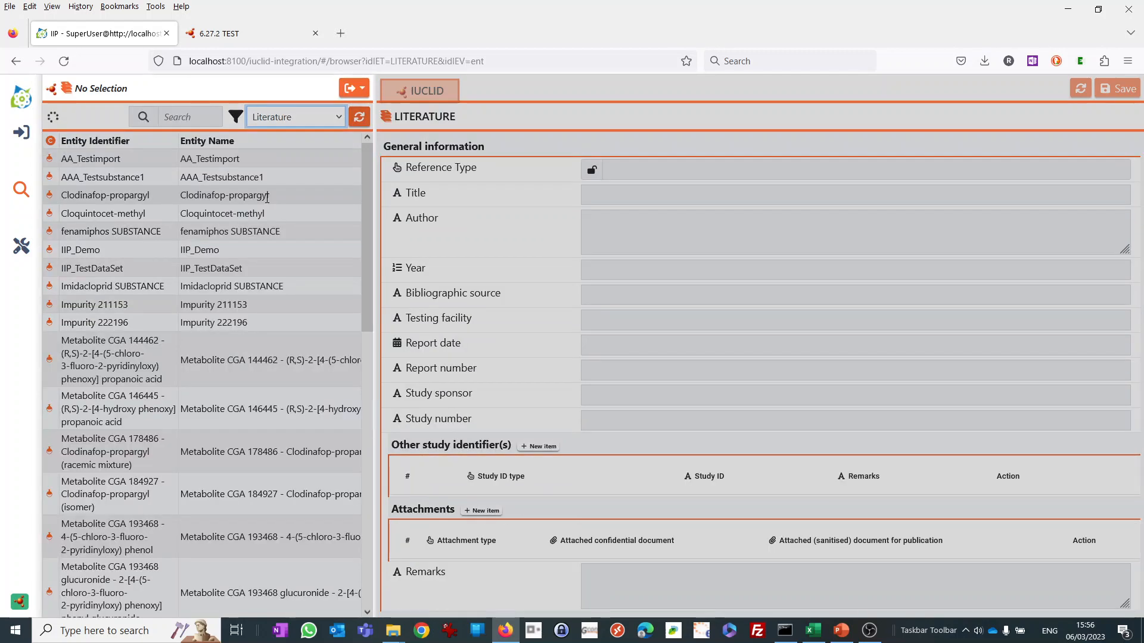
{"action": "scroll", "coordinate": [184, 206], "scroll_direction": "down", "scroll_amount": 10}
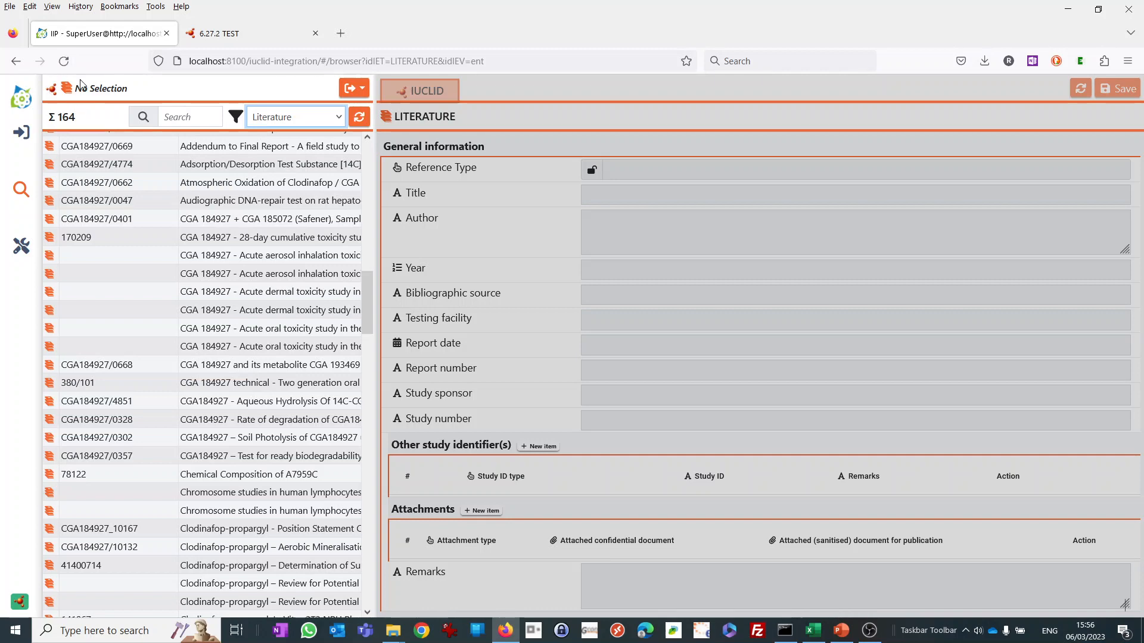
Show the ReferenceSubstance entities, followed by the TestMaterial entities, in the entity list.
{"action": "left_click", "coordinate": [301, 118]}
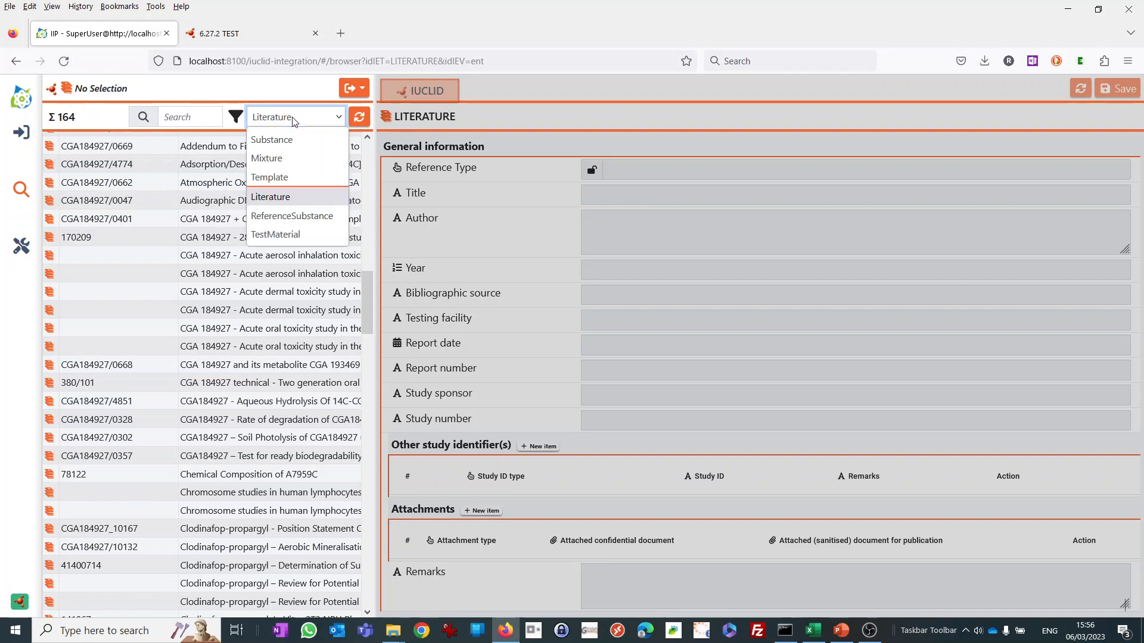
{"action": "left_click", "coordinate": [288, 219]}
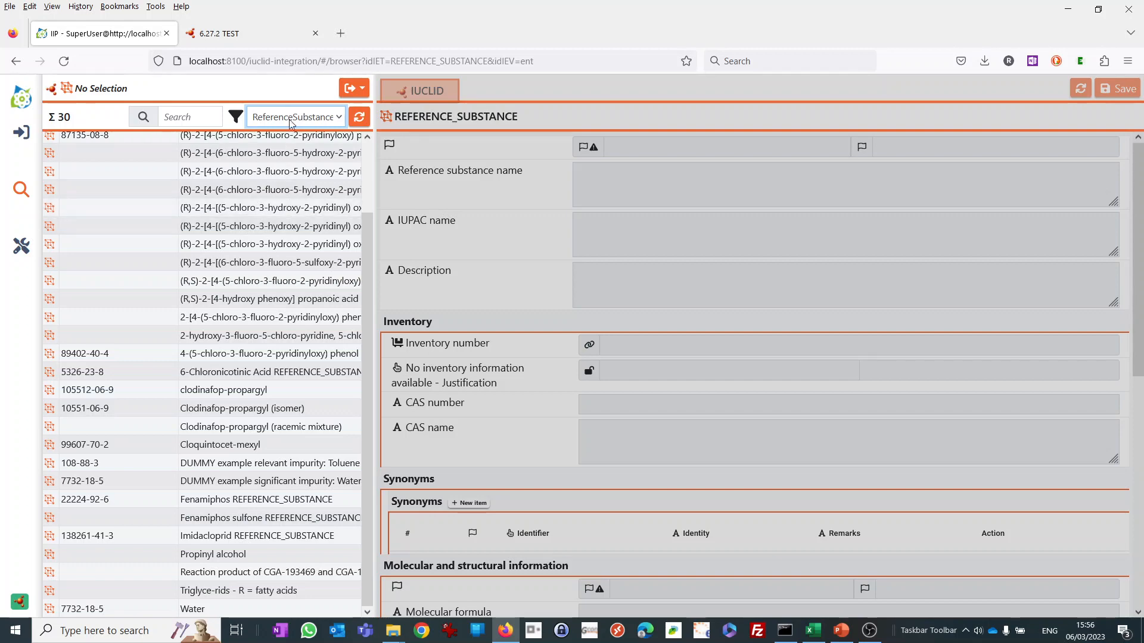
{"action": "left_click", "coordinate": [291, 119]}
{"action": "left_click", "coordinate": [277, 234]}
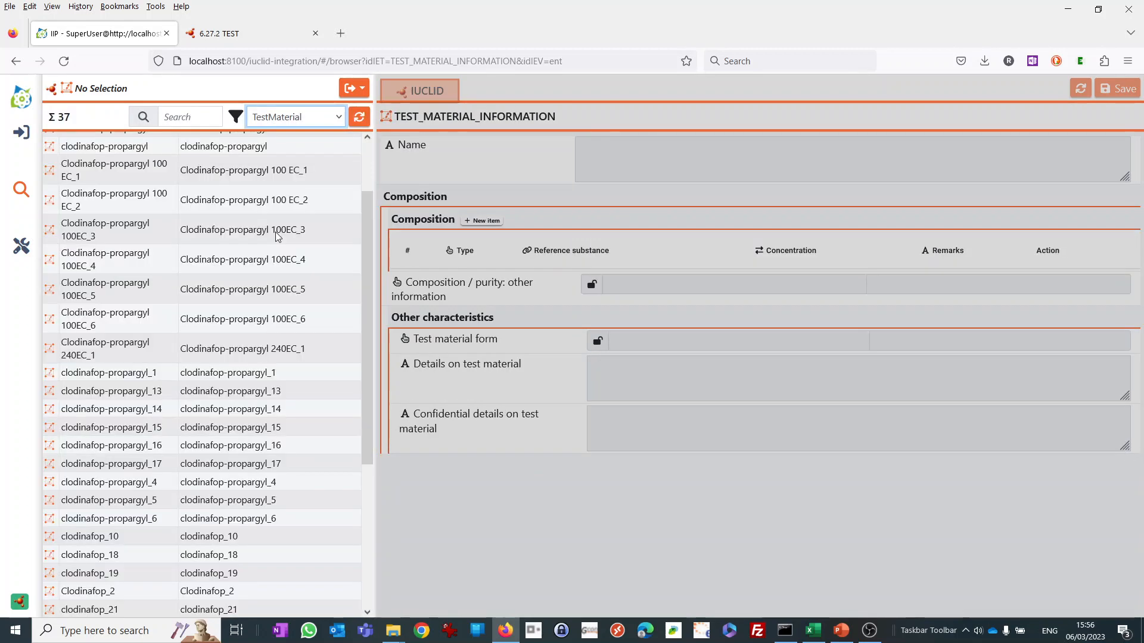
Switch the entity list back to Substance and open the Clodinafop-propargyl substance.
{"action": "left_click", "coordinate": [325, 121]}
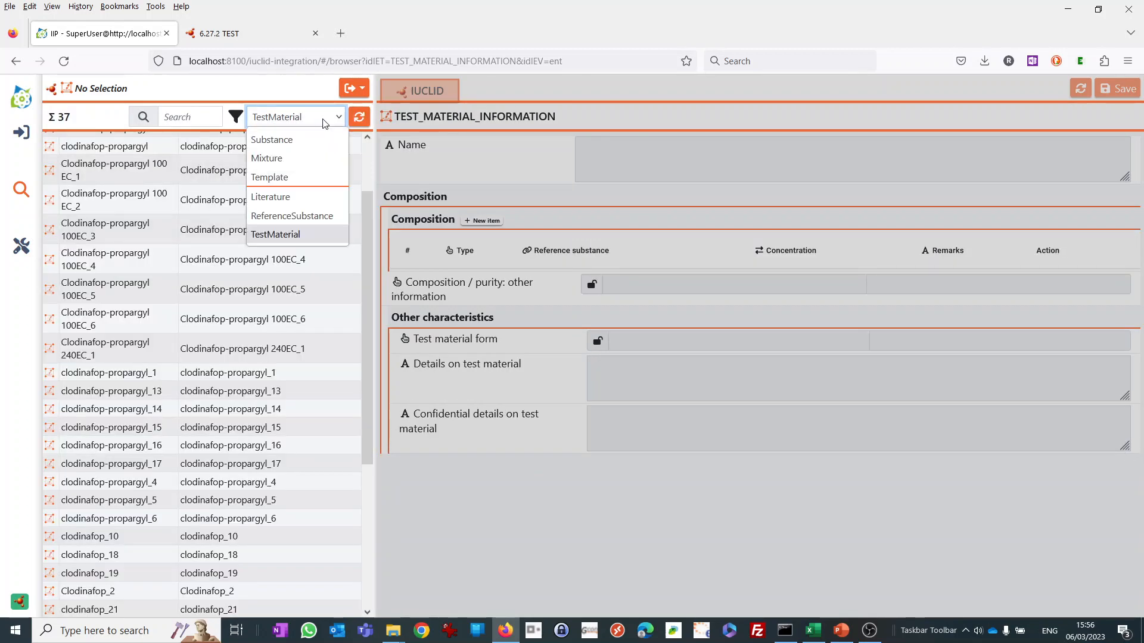
{"action": "left_click", "coordinate": [298, 142]}
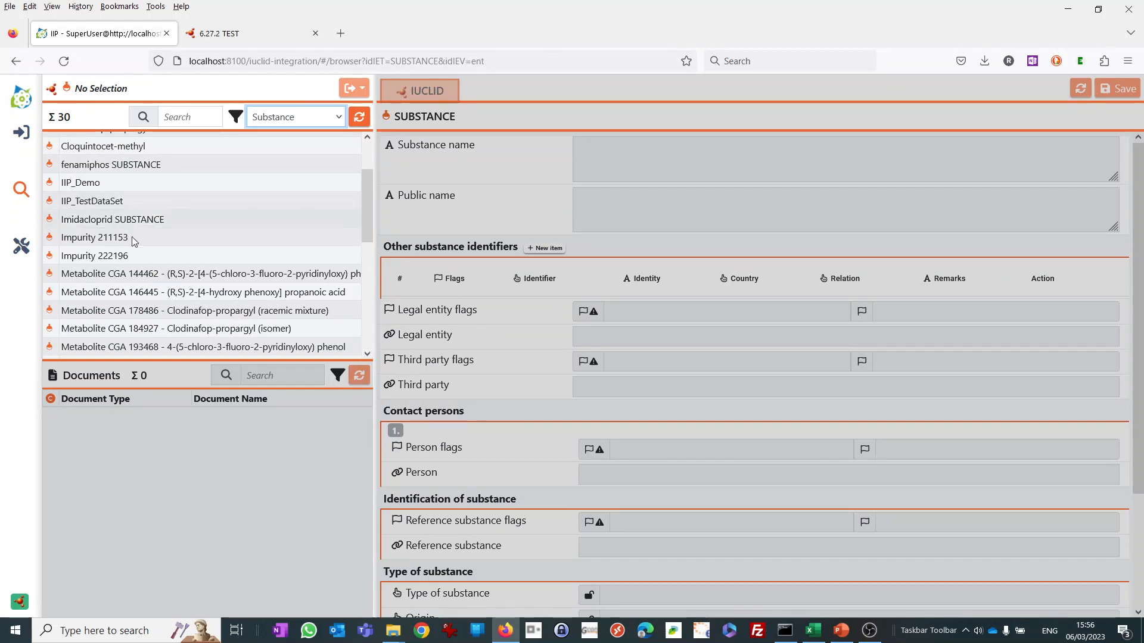
{"action": "scroll", "coordinate": [160, 244], "scroll_direction": "up", "scroll_amount": 3}
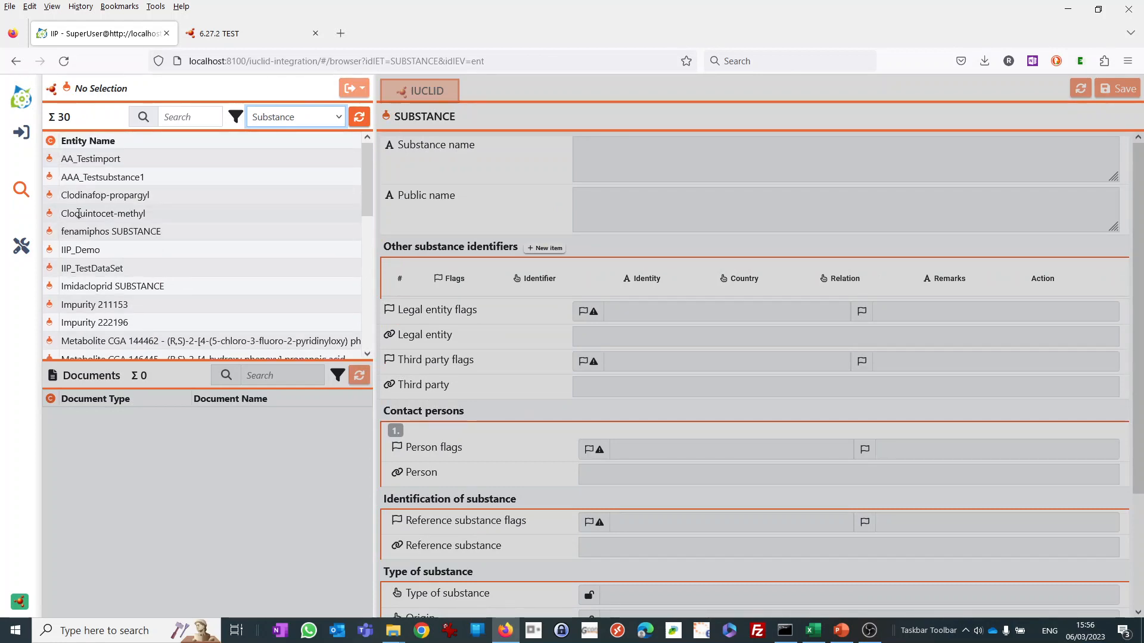
{"action": "left_click", "coordinate": [92, 196]}
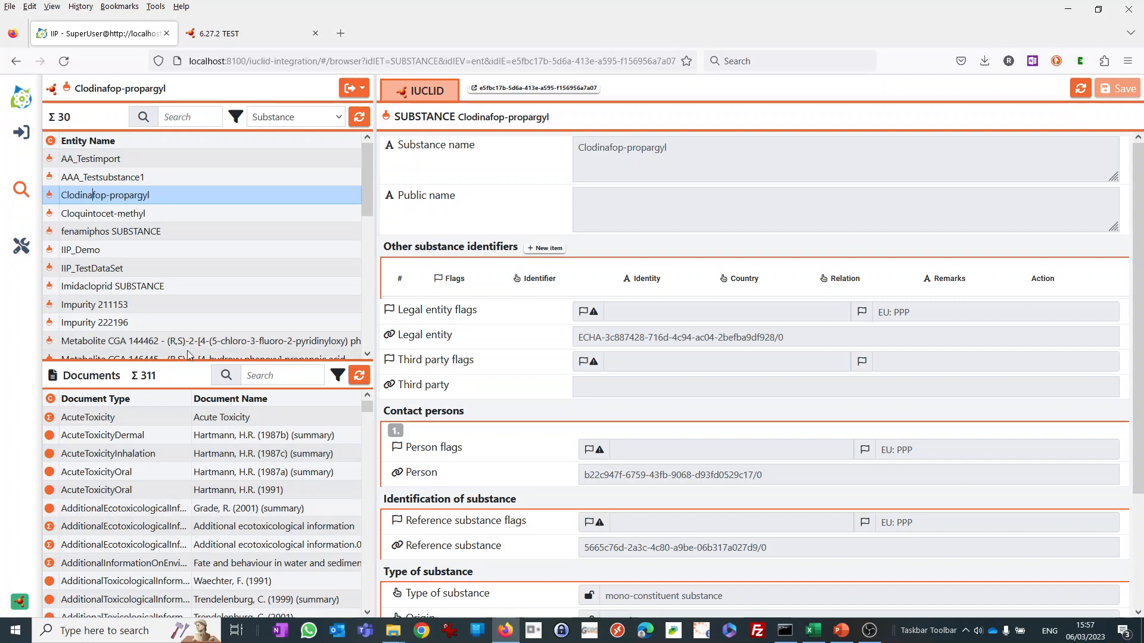
Search the Clodinafop-propargyl documents for "acute", and replace that search with part of an author's surname.
{"action": "left_click", "coordinate": [258, 378]}
{"action": "type", "text": "ac"}
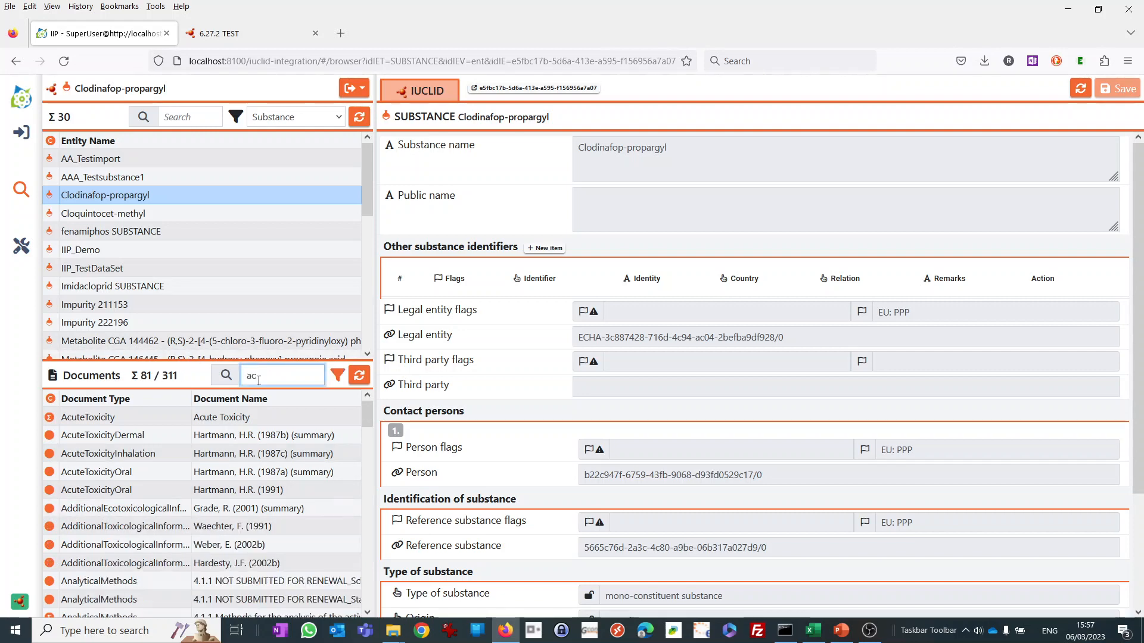
{"action": "type", "text": "ute"}
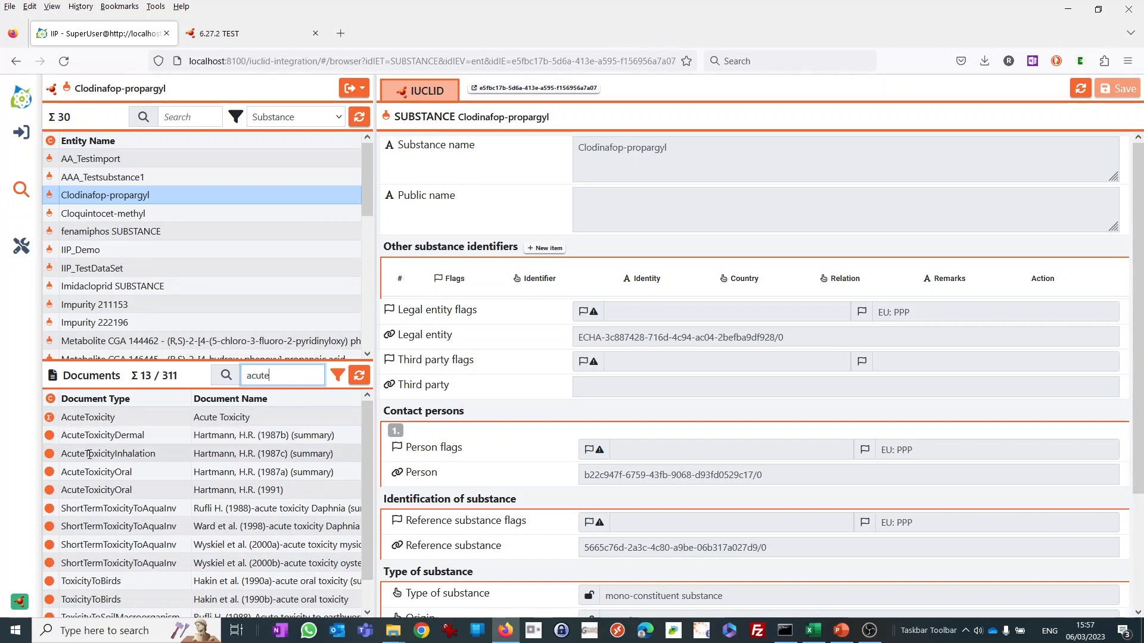
{"action": "double_click", "coordinate": [284, 380]}
{"action": "type", "text": "Hart"}
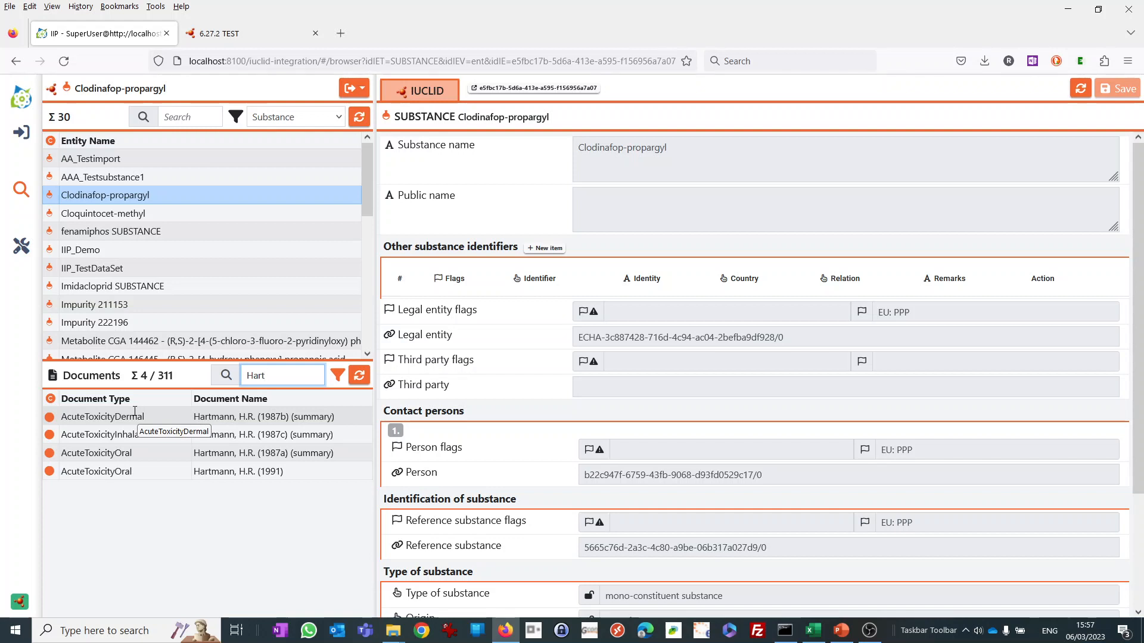
Select the IIP_Demo substance, clear the document filter, and open its EstConcGroundwater document in IUCLID.
{"action": "left_click", "coordinate": [81, 249]}
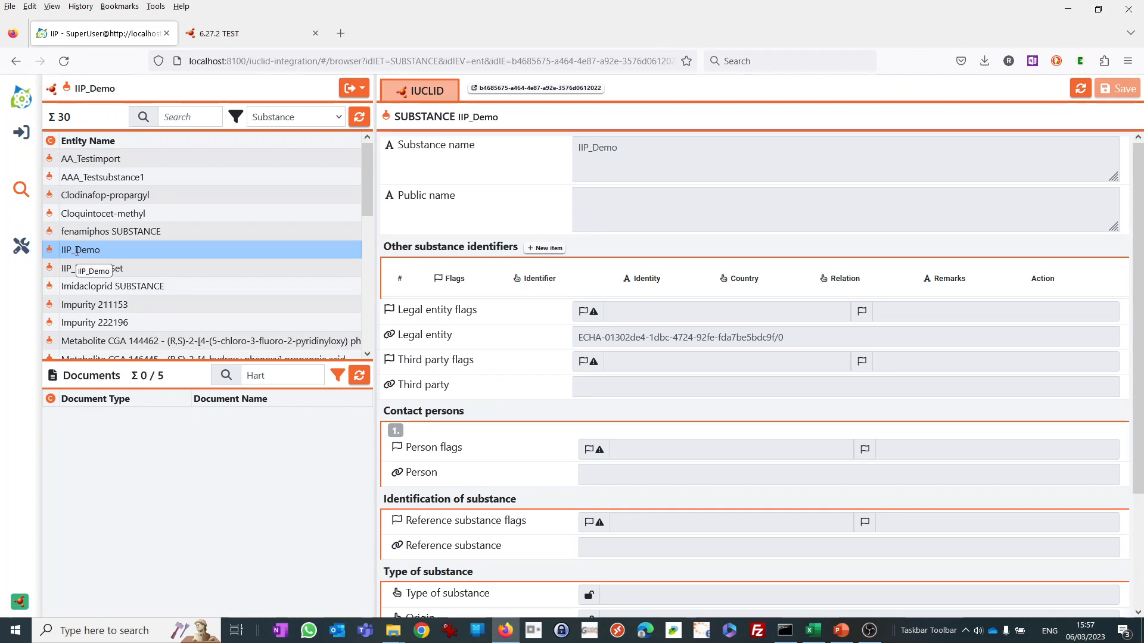
{"action": "left_click", "coordinate": [331, 377]}
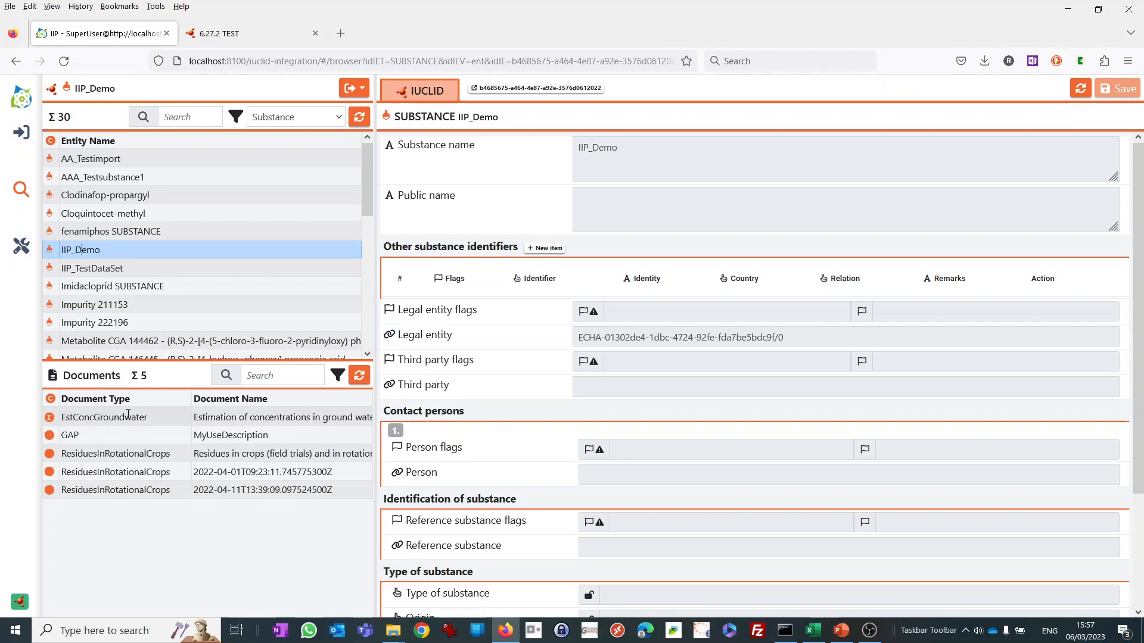
{"action": "left_click", "coordinate": [105, 417]}
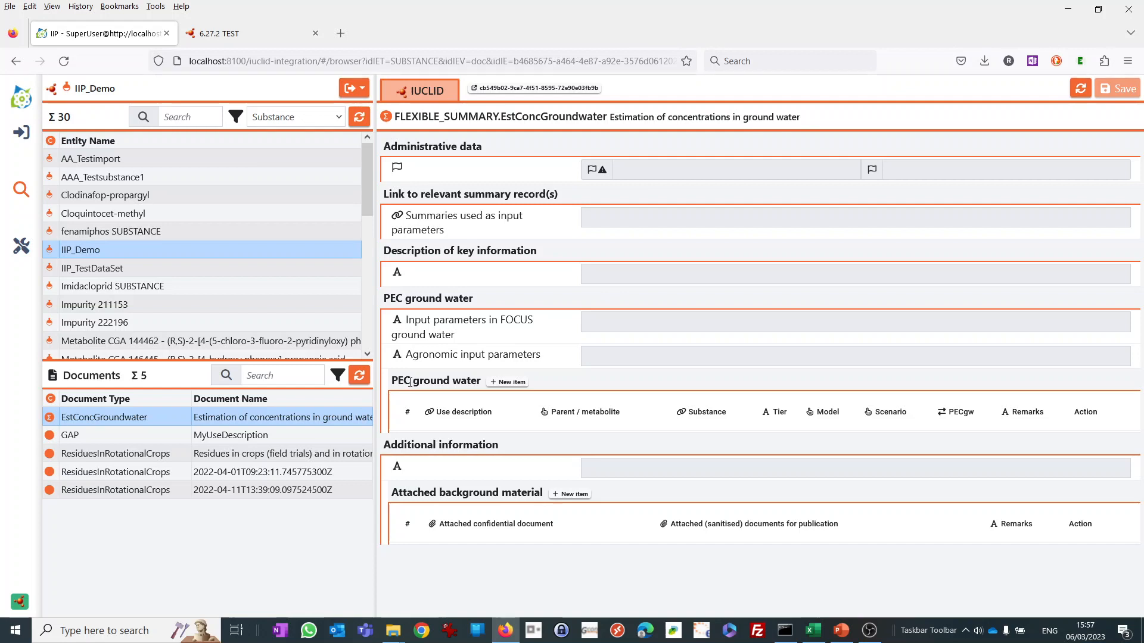
{"action": "left_click_drag", "start_coordinate": [410, 382], "coordinate": [392, 384]}
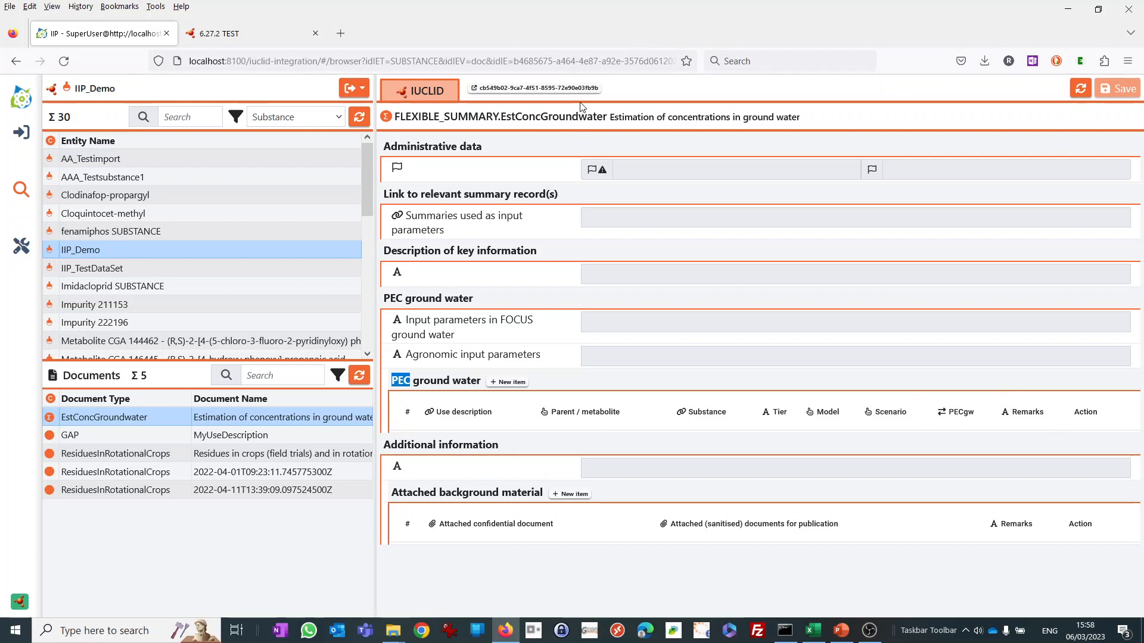
{"action": "left_click", "coordinate": [498, 89]}
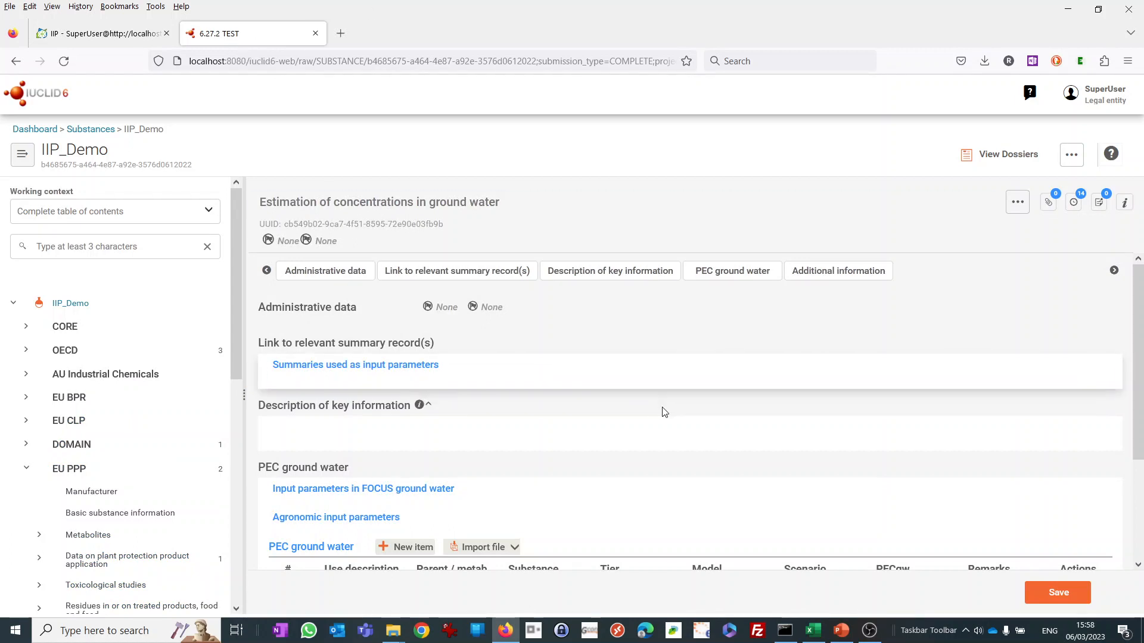
Add a new item to the PEC ground water table and link its use description to the GAP record MyUseDescription.
{"action": "scroll", "coordinate": [653, 412], "scroll_direction": "down", "scroll_amount": 1}
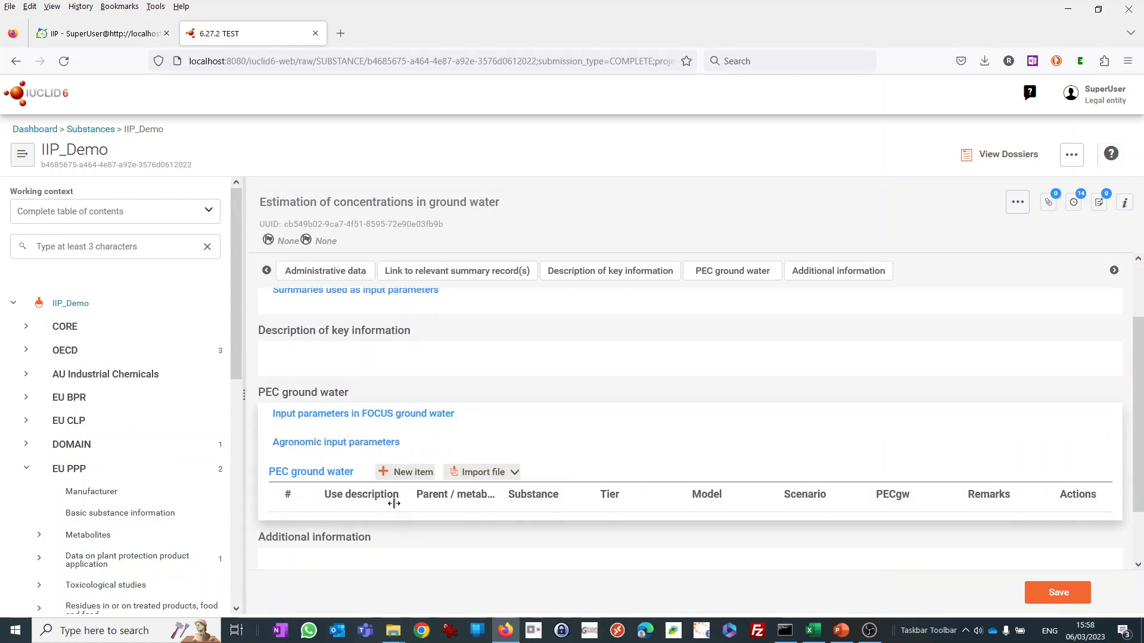
{"action": "left_click", "coordinate": [403, 475]}
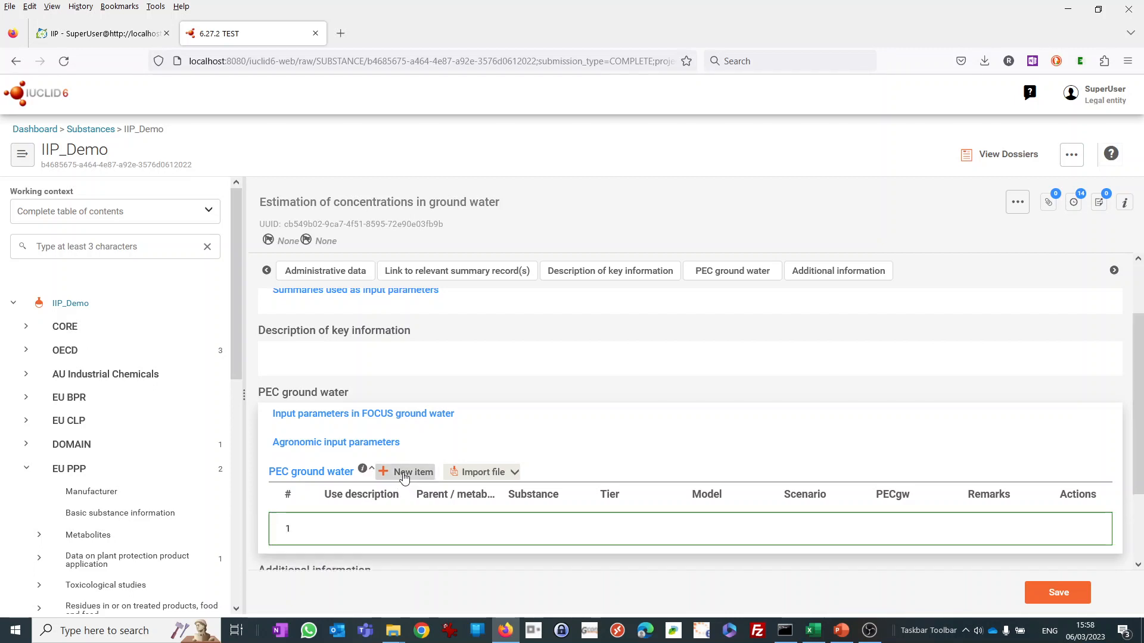
{"action": "left_click", "coordinate": [355, 534]}
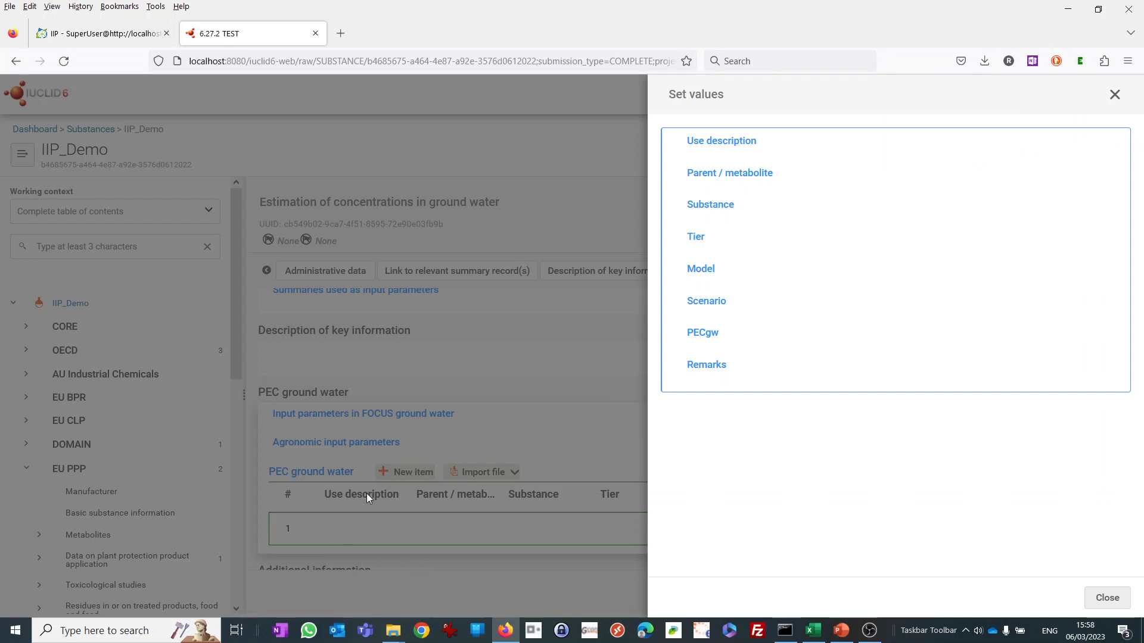
{"action": "left_click", "coordinate": [708, 146]}
{"action": "left_click", "coordinate": [708, 156]}
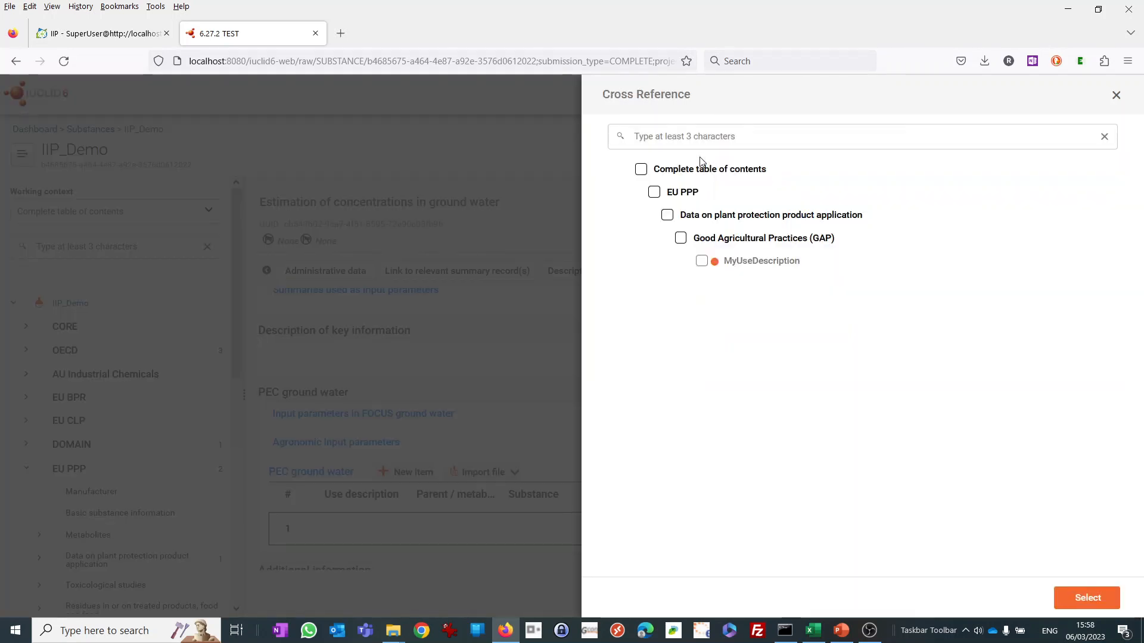
{"action": "left_click", "coordinate": [701, 261]}
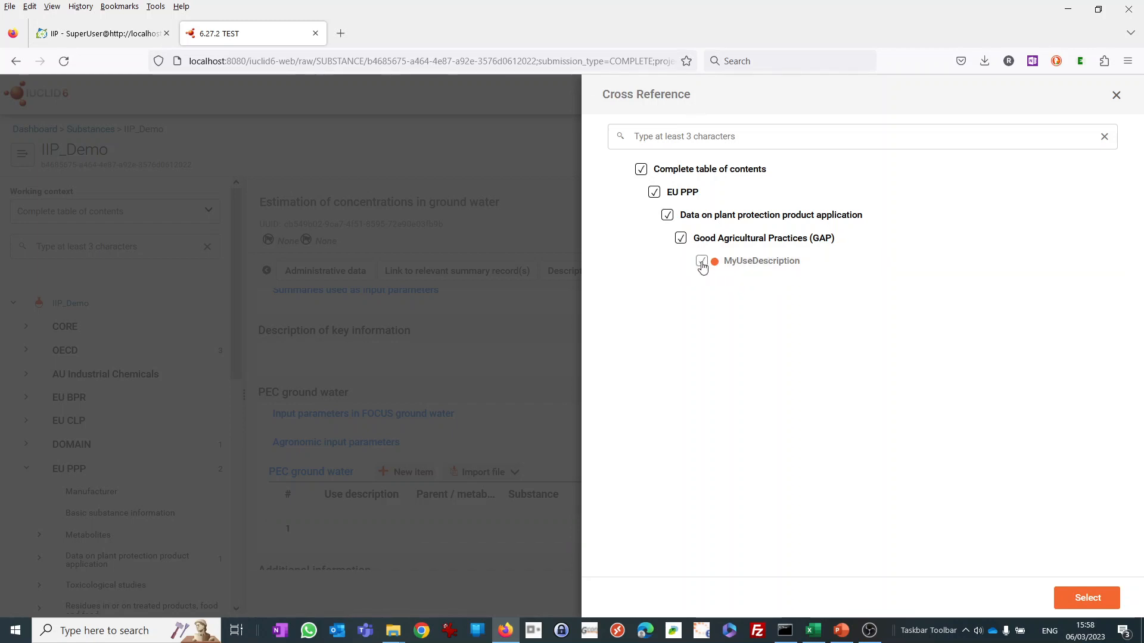
{"action": "left_click", "coordinate": [1071, 604]}
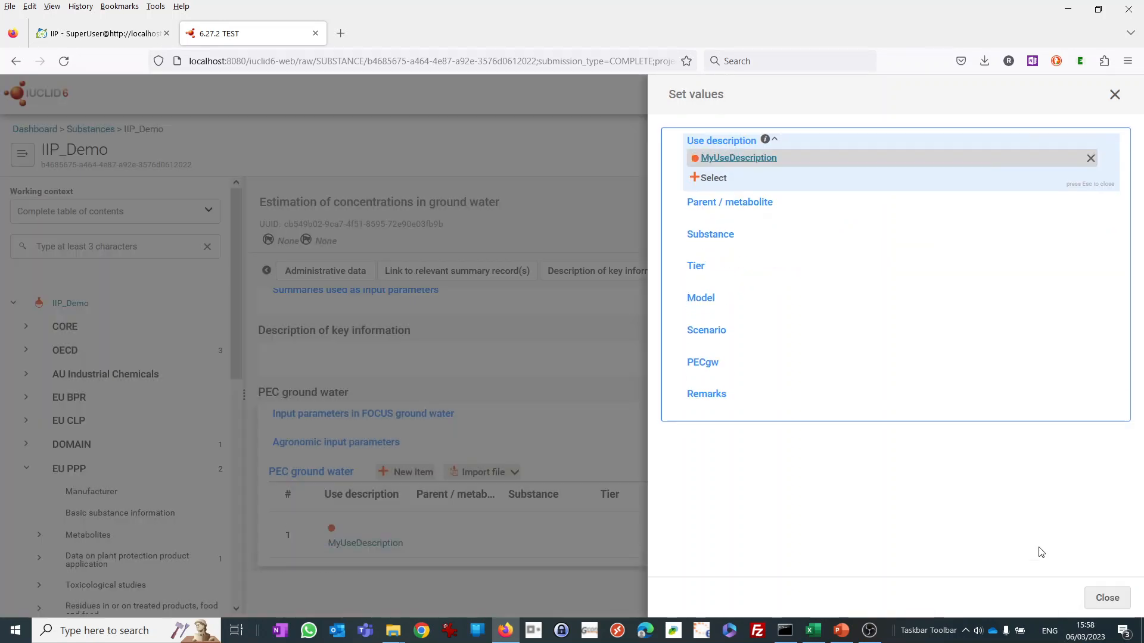
Set Parent / metabolite to "parent" for the new PEC ground water item.
{"action": "left_click", "coordinate": [726, 207]}
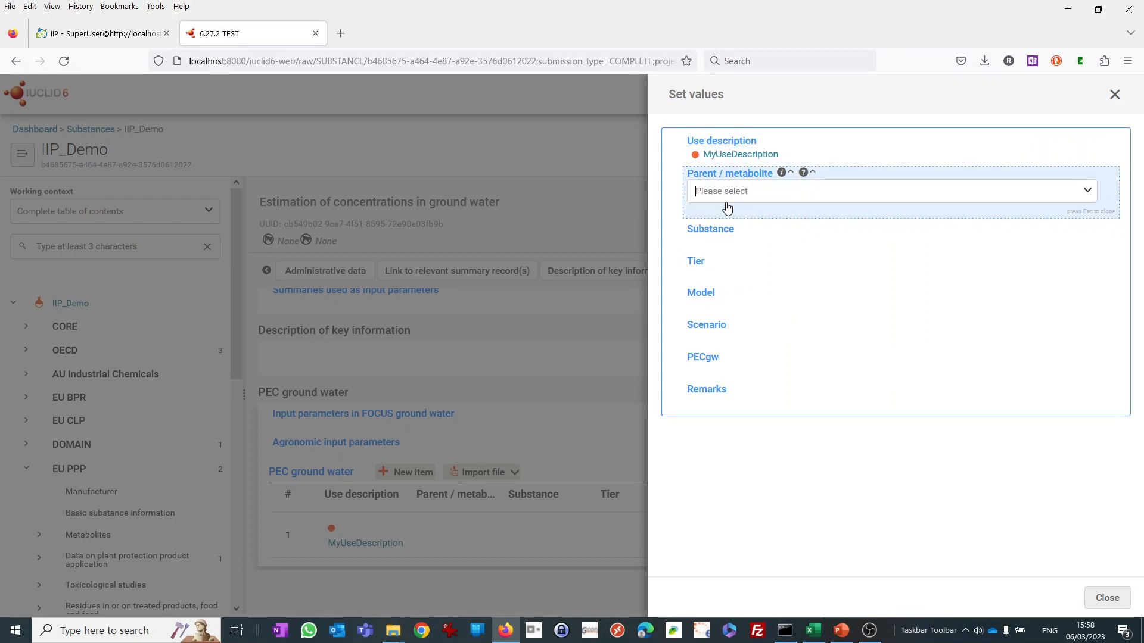
{"action": "left_click", "coordinate": [737, 195]}
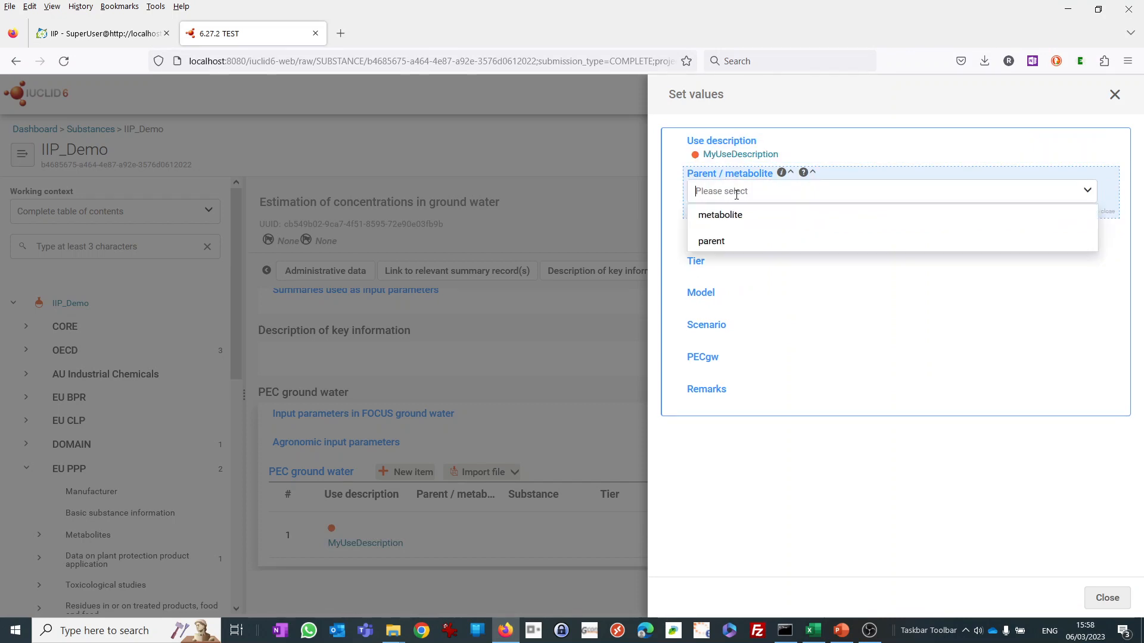
{"action": "left_click", "coordinate": [724, 245]}
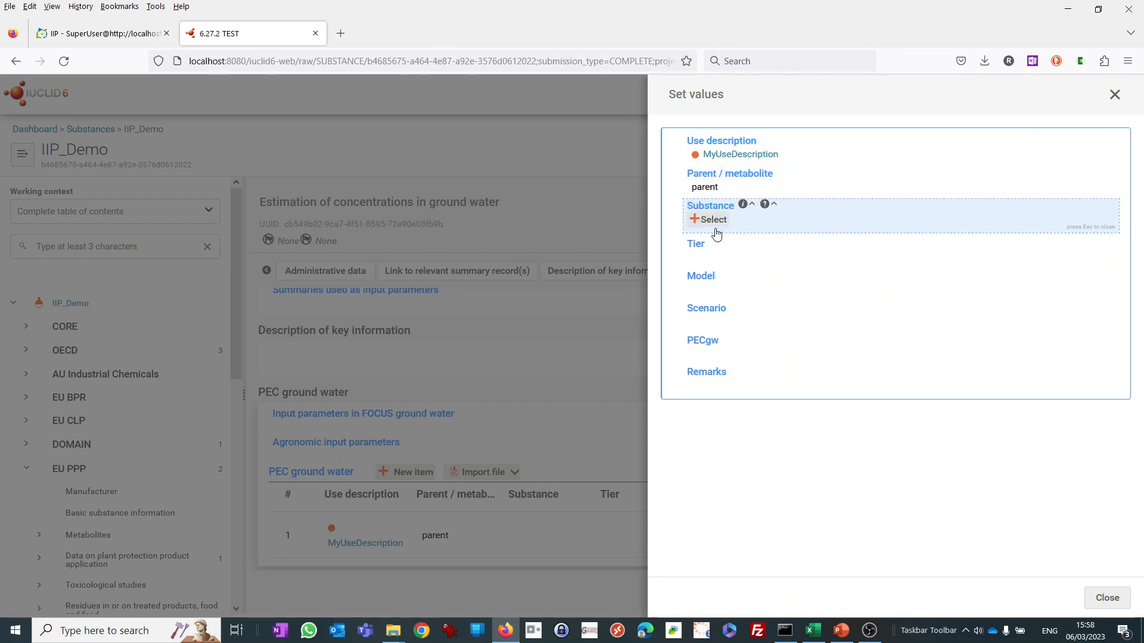
Search the substances for "Myde" and link MyDemoSubstance as the item's substance.
{"action": "left_click", "coordinate": [712, 220]}
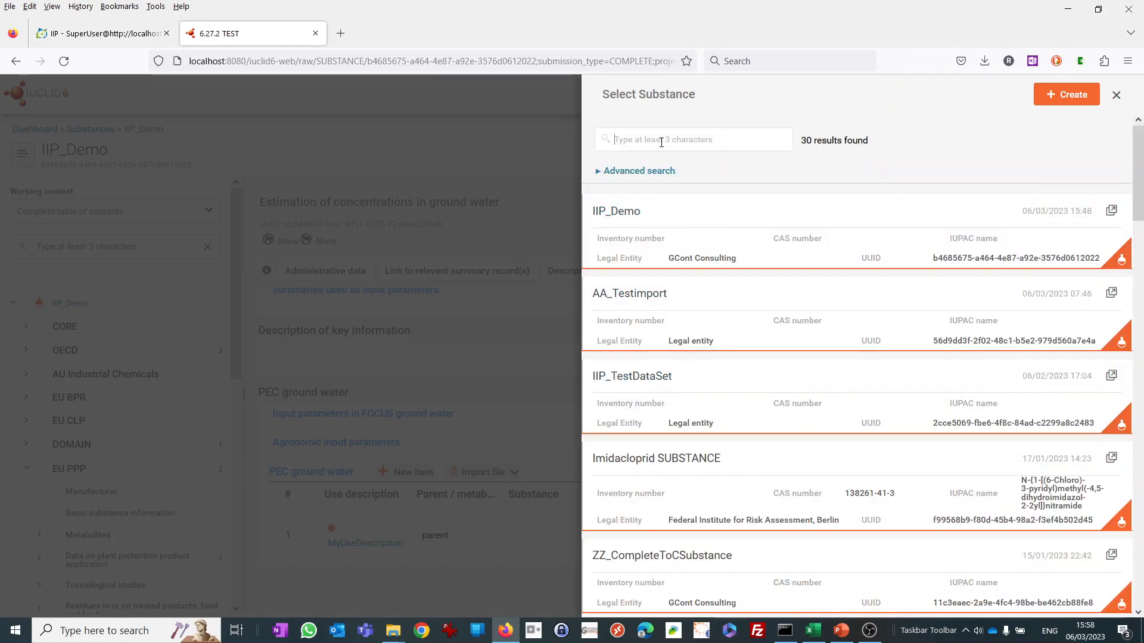
{"action": "type", "text": "Myde"}
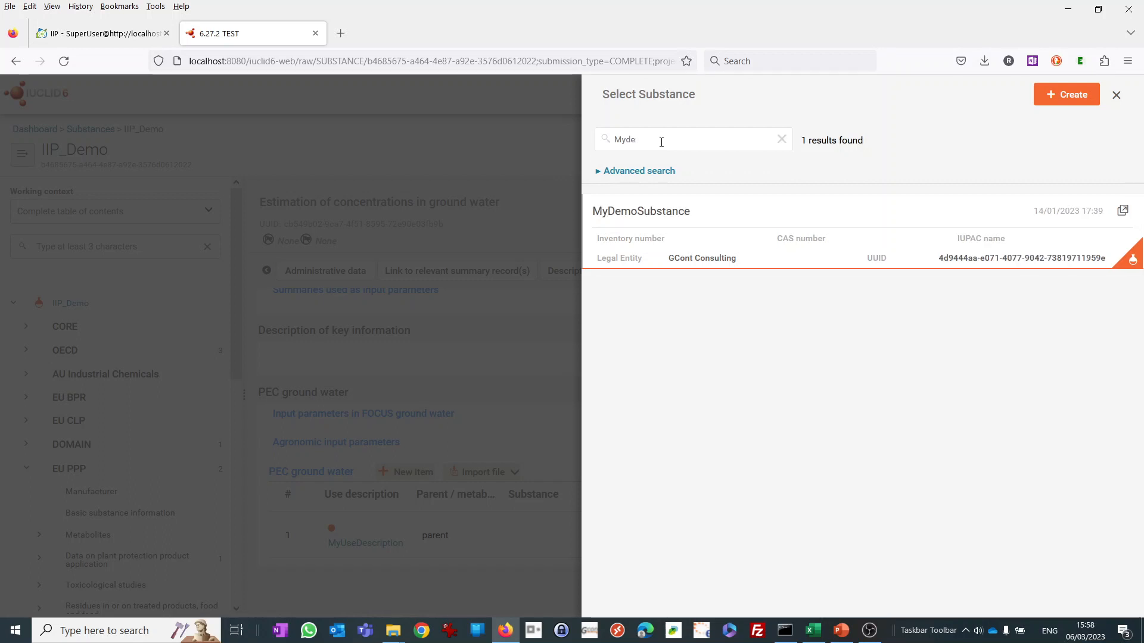
{"action": "left_click", "coordinate": [638, 216]}
Set the PEC ground water item's tier to 123 and its model to PEARL with the remark 123.
{"action": "left_click", "coordinate": [697, 251]}
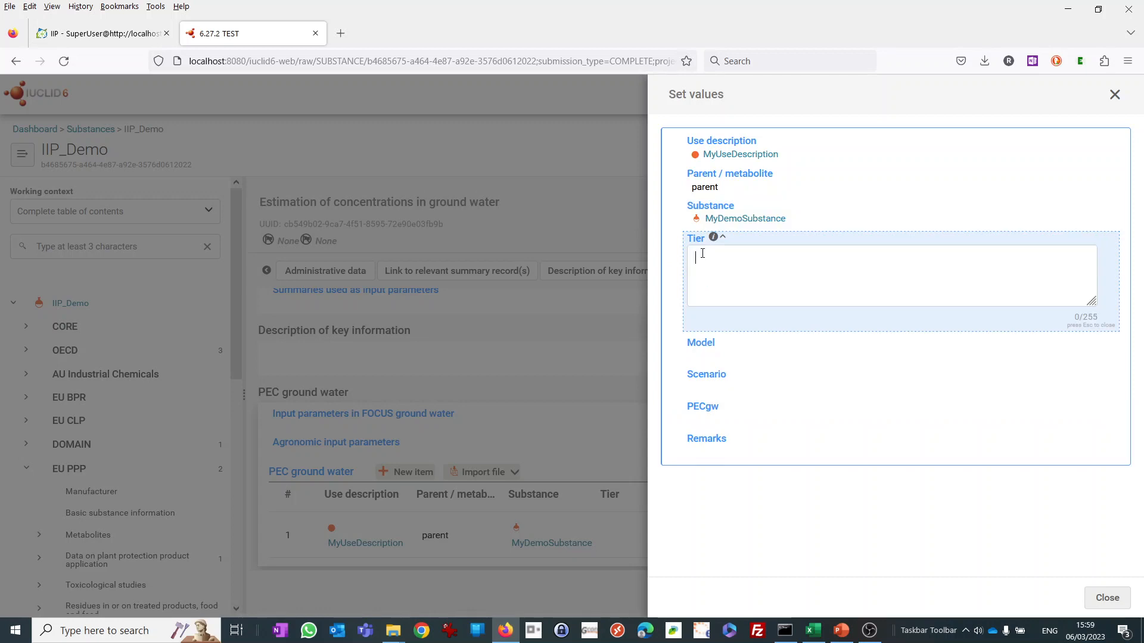
{"action": "type", "text": "123"}
{"action": "left_click", "coordinate": [702, 349]}
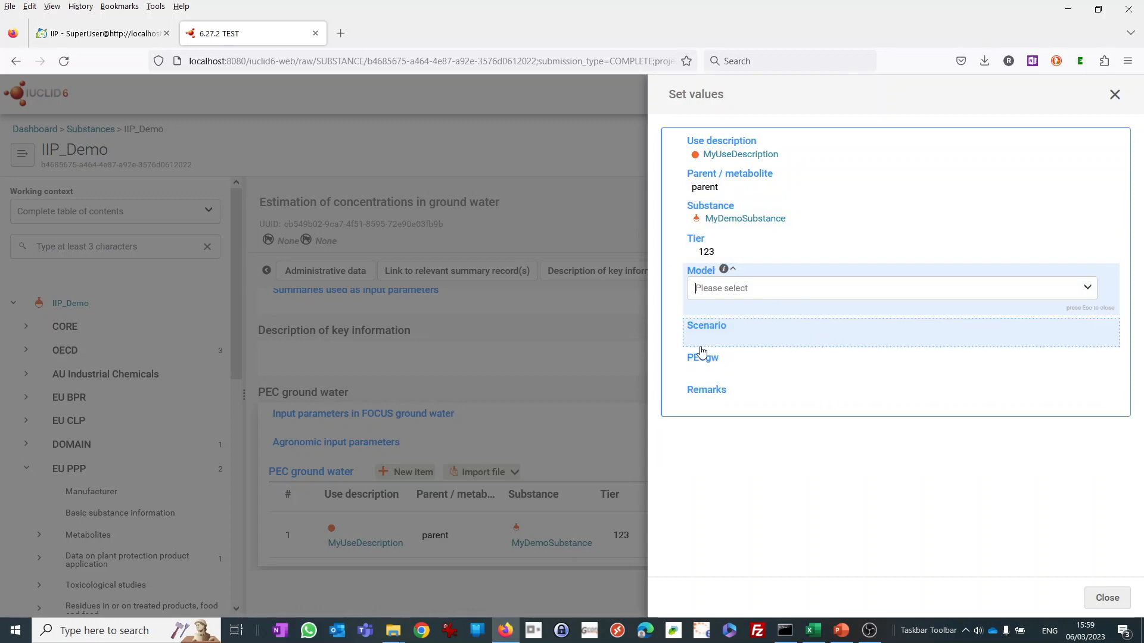
{"action": "left_click", "coordinate": [701, 292]}
{"action": "left_click", "coordinate": [713, 335]}
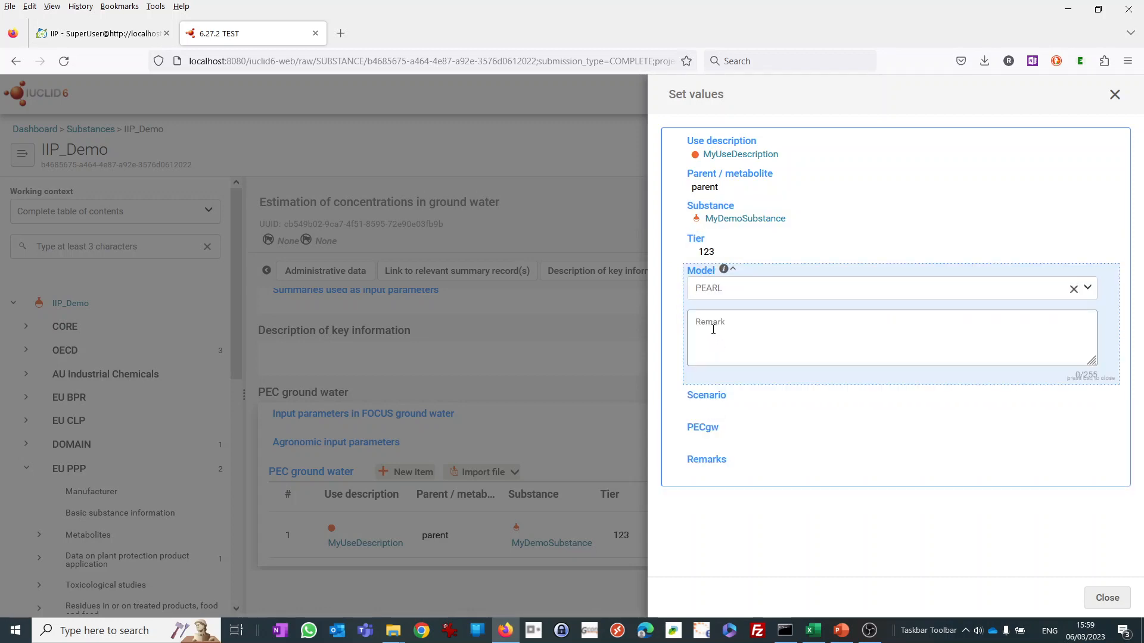
{"action": "type", "text": "123"}
Set the item's scenario to Hamburg with the remark 123.
{"action": "left_click", "coordinate": [711, 395]}
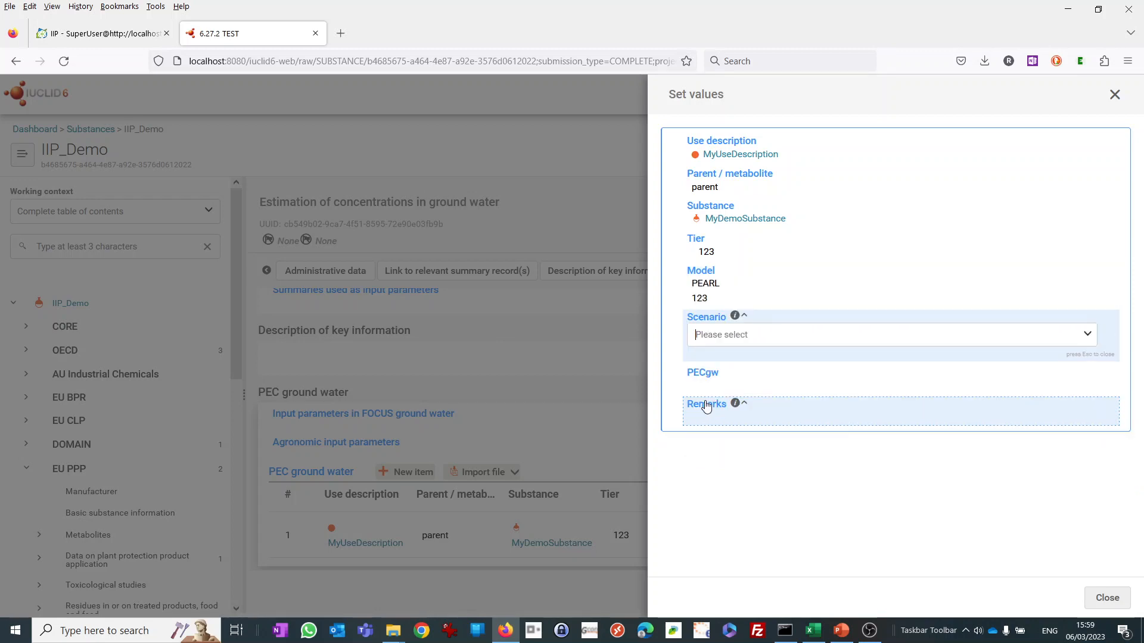
{"action": "left_click", "coordinate": [715, 334]}
{"action": "left_click", "coordinate": [718, 383]}
{"action": "type", "text": "123"}
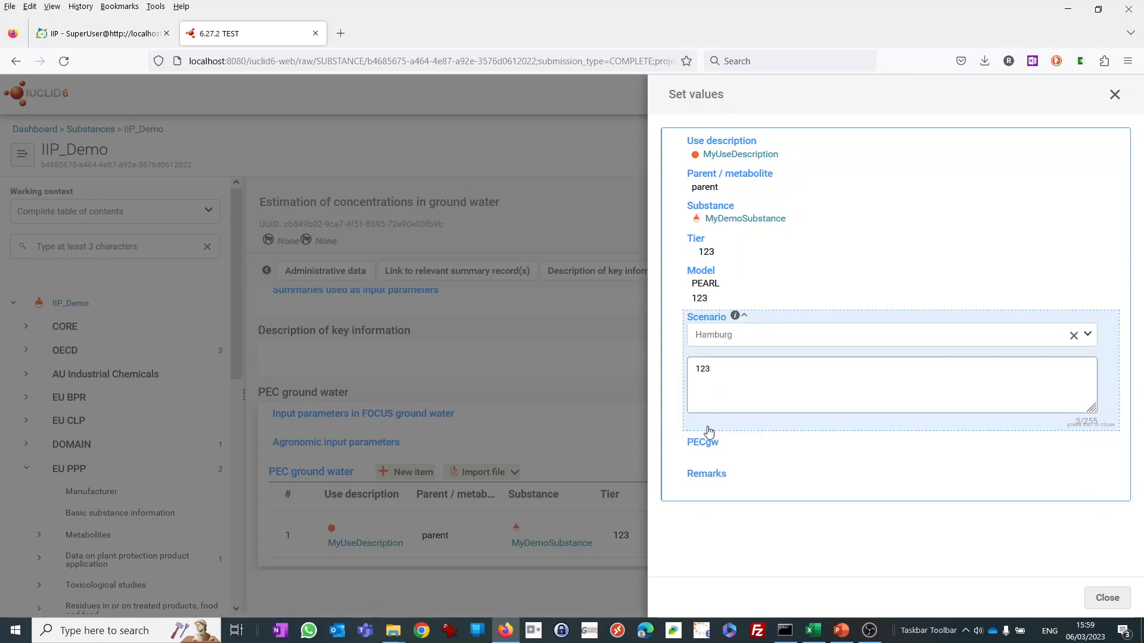
Set the item's PECgw value to ca. 123 µg/L.
{"action": "left_click", "coordinate": [704, 442]}
{"action": "left_click", "coordinate": [714, 390]}
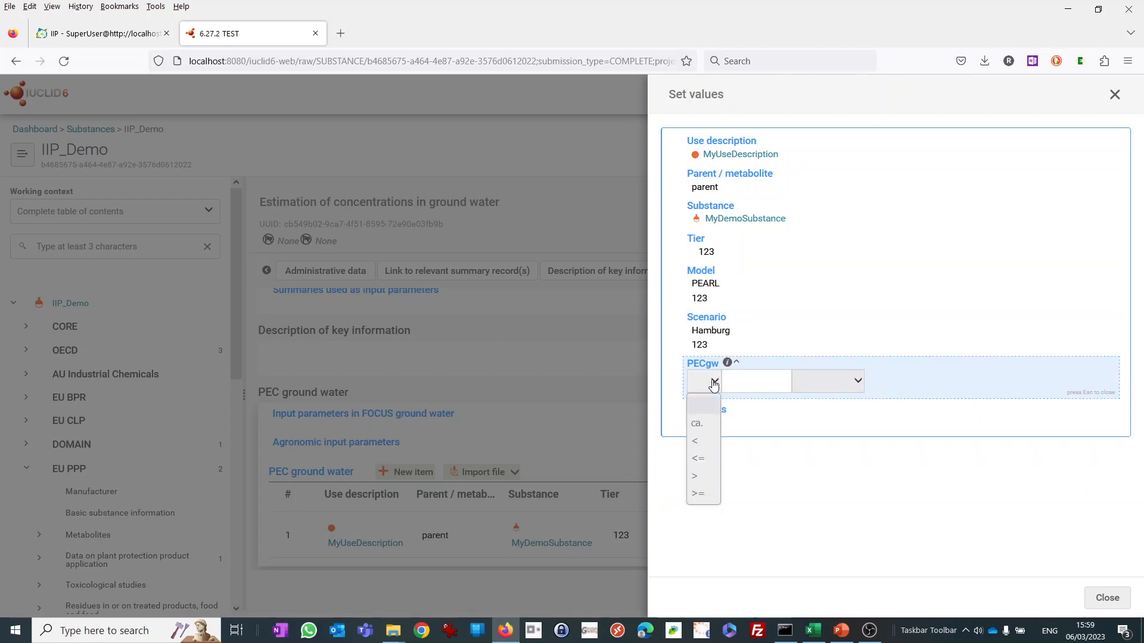
{"action": "left_click", "coordinate": [696, 424]}
{"action": "left_click", "coordinate": [749, 386]}
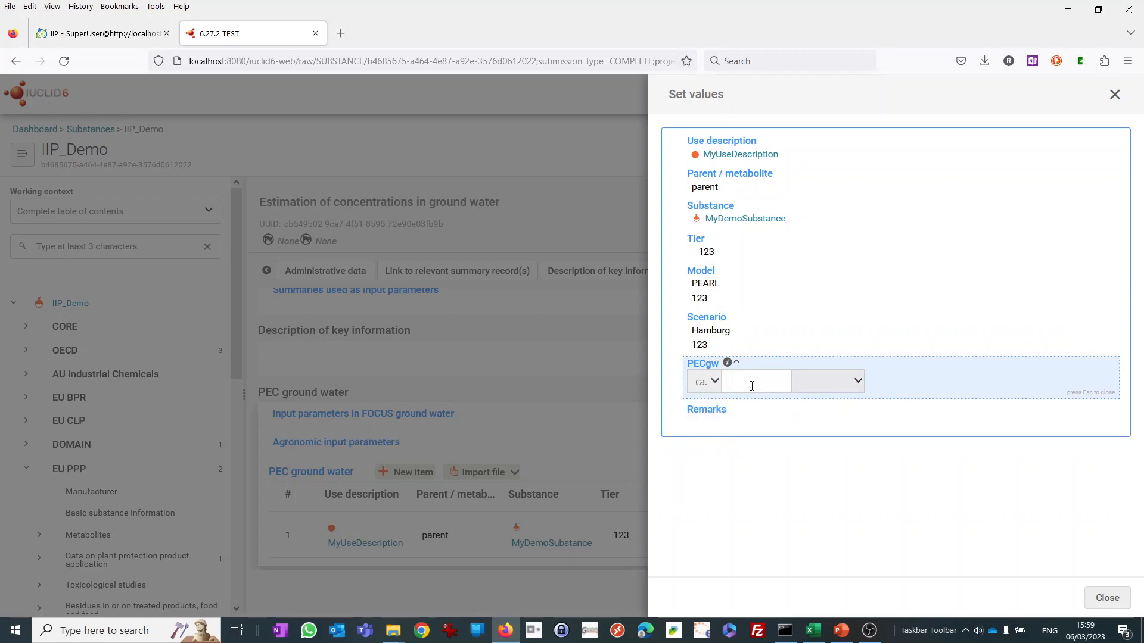
{"action": "type", "text": "123"}
{"action": "left_click", "coordinate": [807, 386]}
{"action": "left_click", "coordinate": [804, 429]}
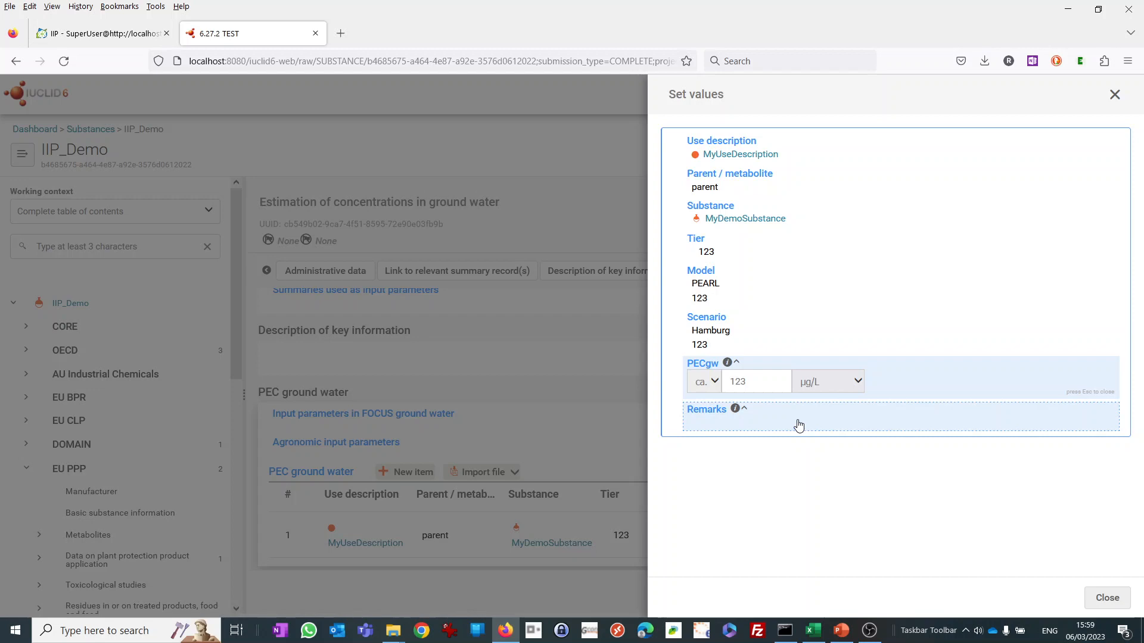
Enter 1223 as the item's remarks, close the item's values, and save the document.
{"action": "left_click", "coordinate": [693, 416]}
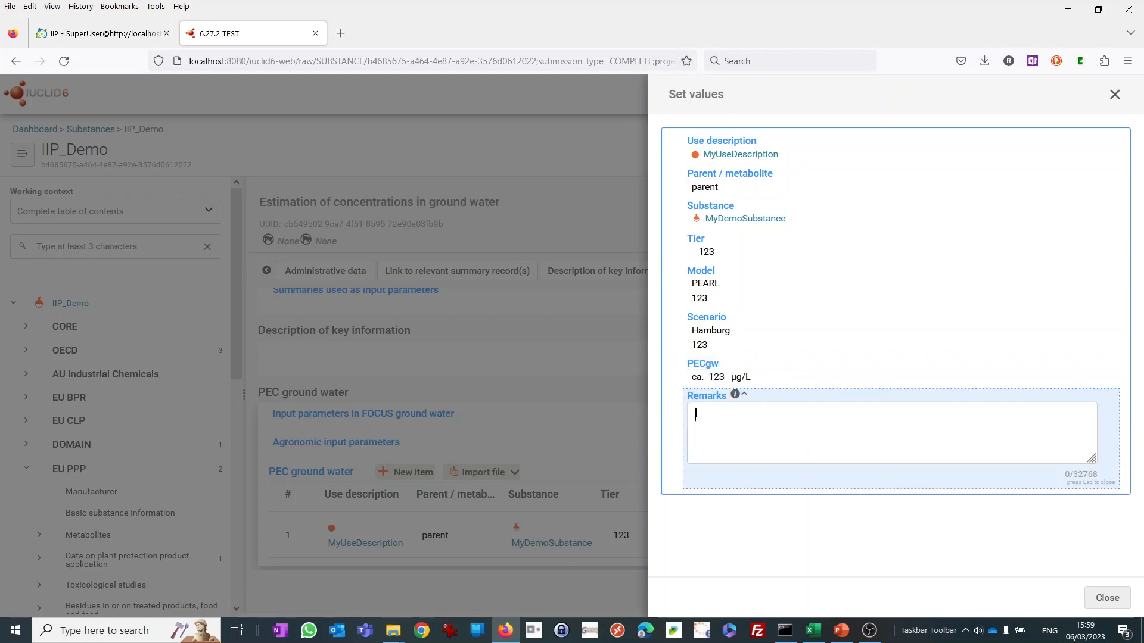
{"action": "type", "text": "1223"}
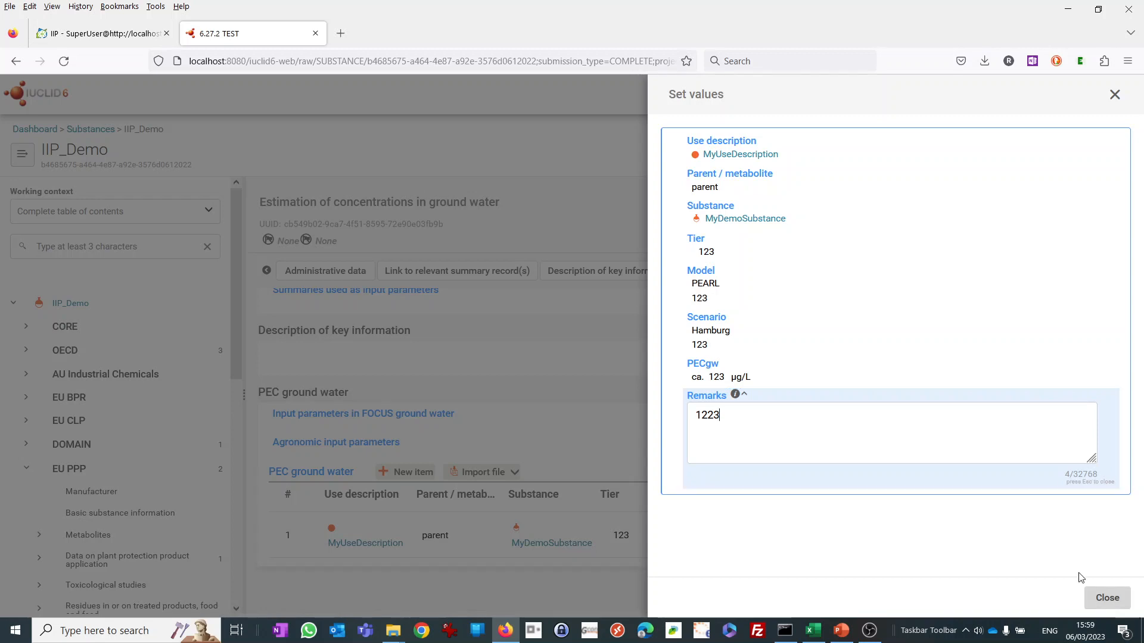
{"action": "left_click", "coordinate": [1102, 598]}
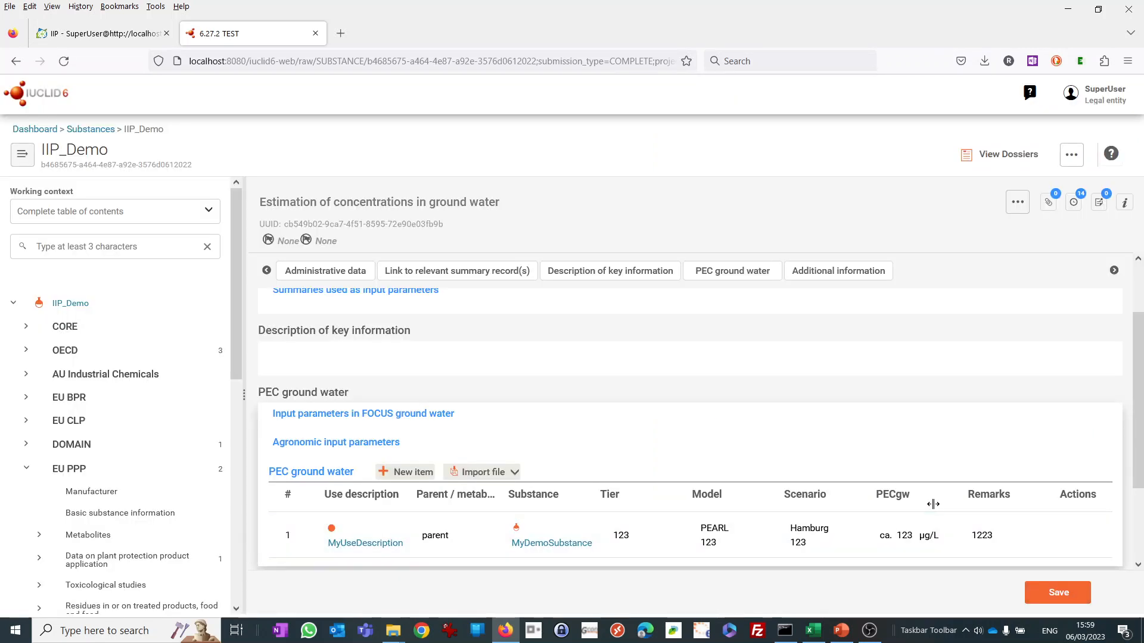
{"action": "left_click", "coordinate": [1058, 598]}
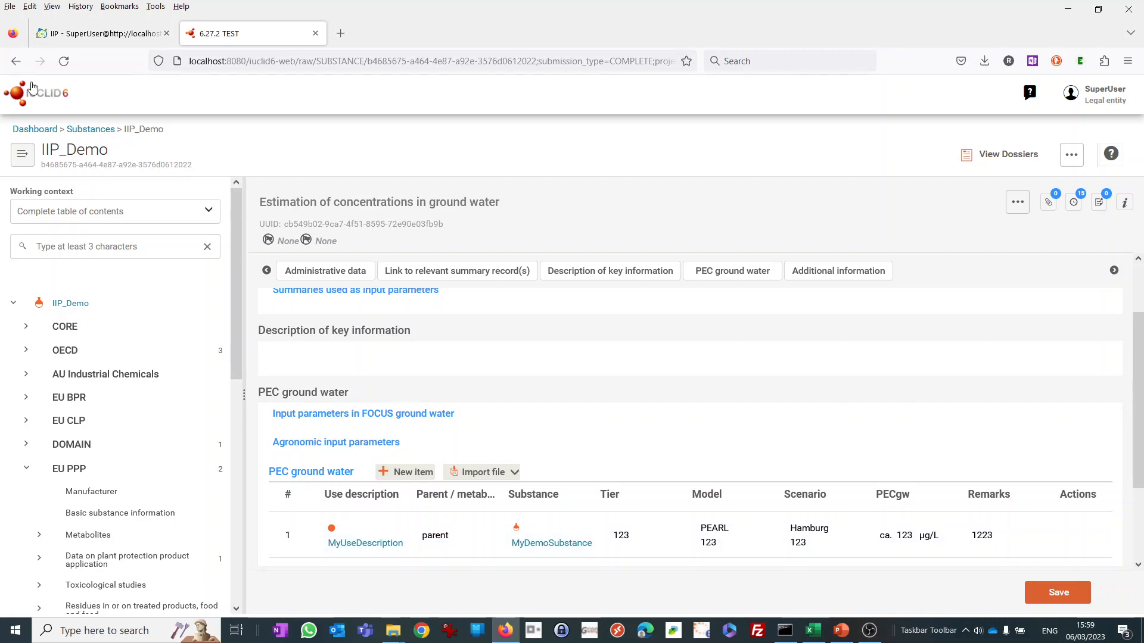
Switch to the IUCLID Integration Platform and reload the EstConcGroundwater document.
{"action": "left_click", "coordinate": [108, 37]}
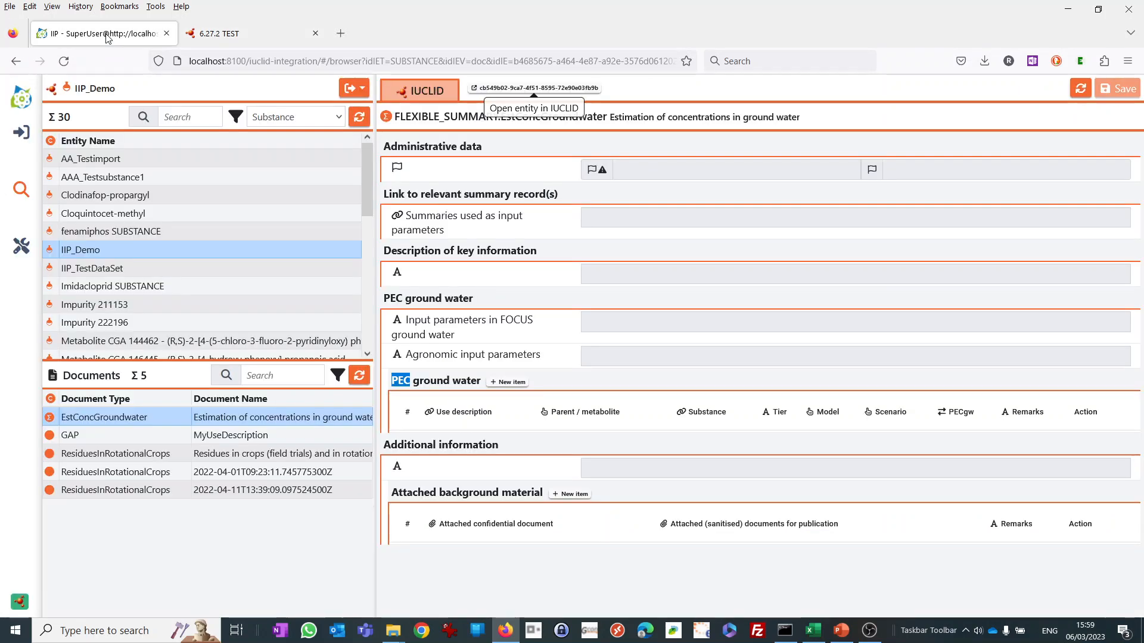
{"action": "left_click", "coordinate": [1081, 90]}
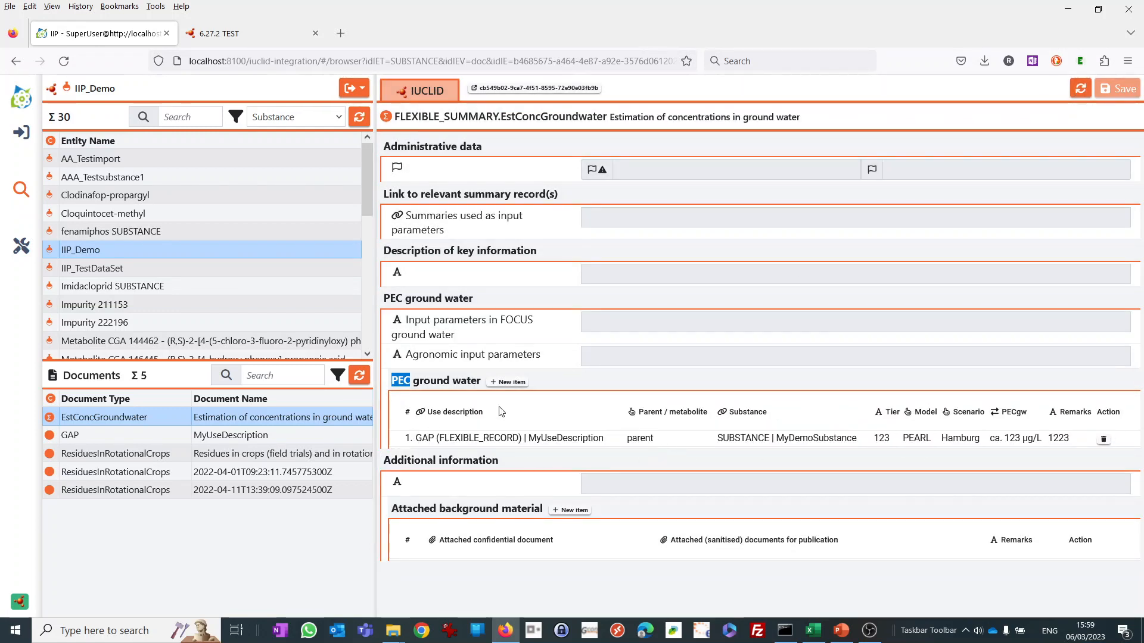
{"action": "left_click", "coordinate": [458, 384]}
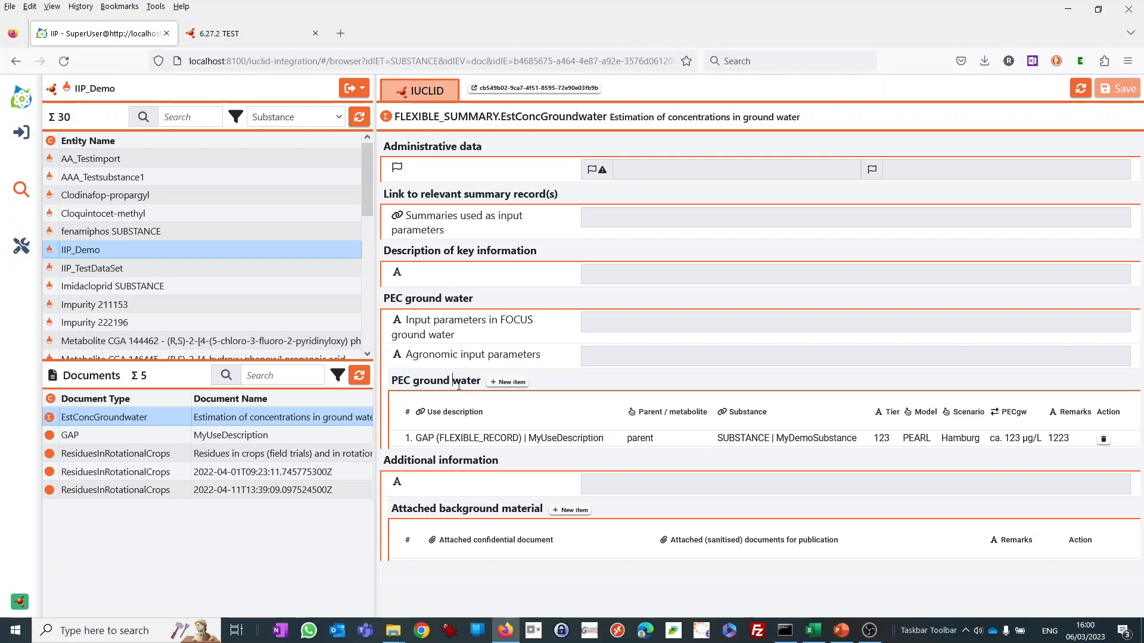
Add a new empty item to the PEC ground water table and select its use description cell.
{"action": "left_click", "coordinate": [508, 383]}
{"action": "left_click", "coordinate": [442, 458]}
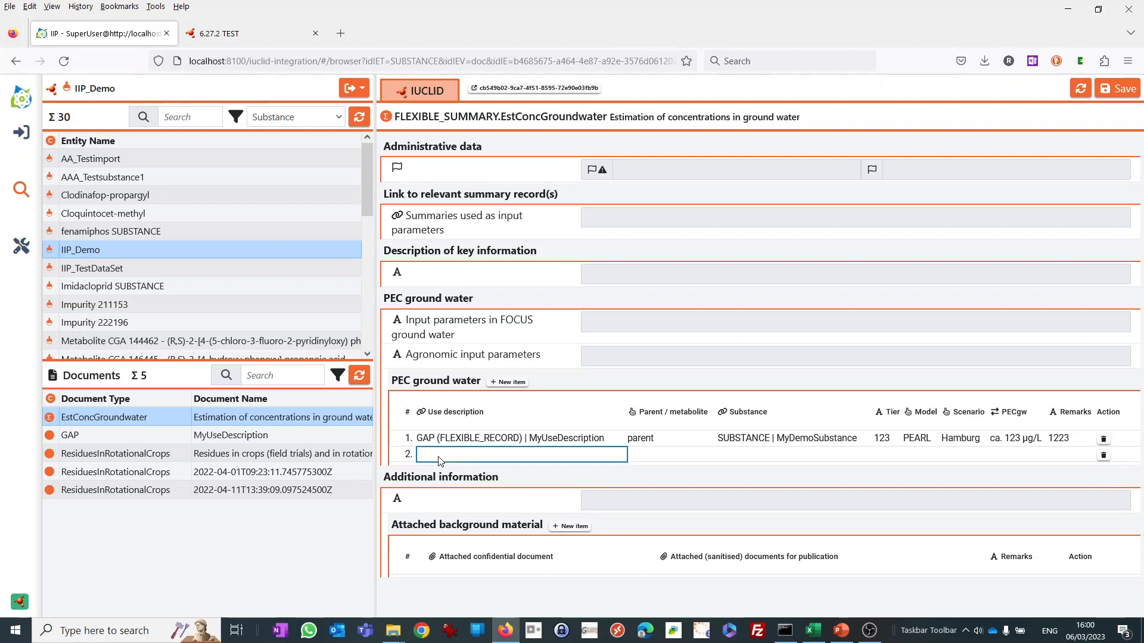
{"action": "left_click", "coordinate": [648, 457]}
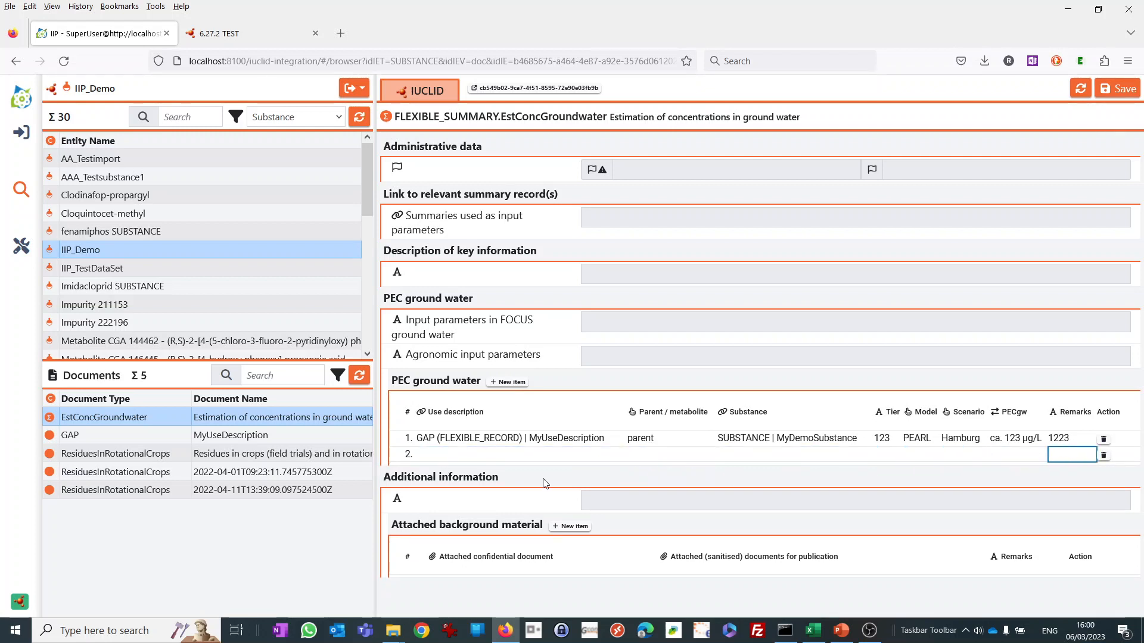
{"action": "left_click", "coordinate": [489, 457]}
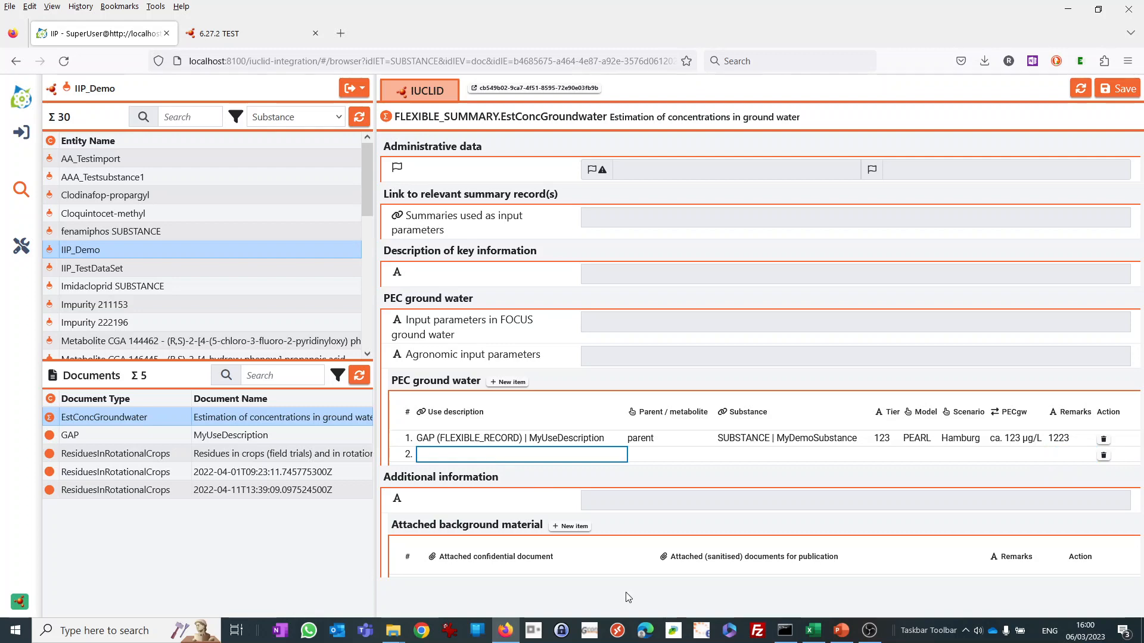
Switch to Excel and examine the pec_copypaste.csv columns, the PECgw value with its unit, and the bold entries in C5 and A8.
{"action": "left_click", "coordinate": [813, 631]}
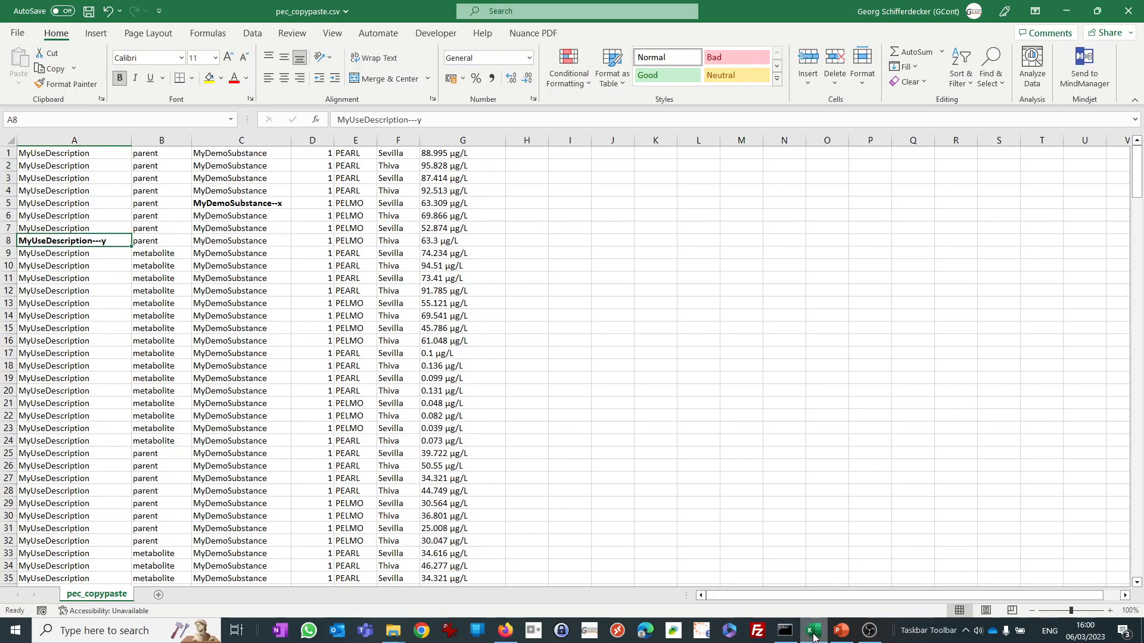
{"action": "left_click", "coordinate": [561, 402]}
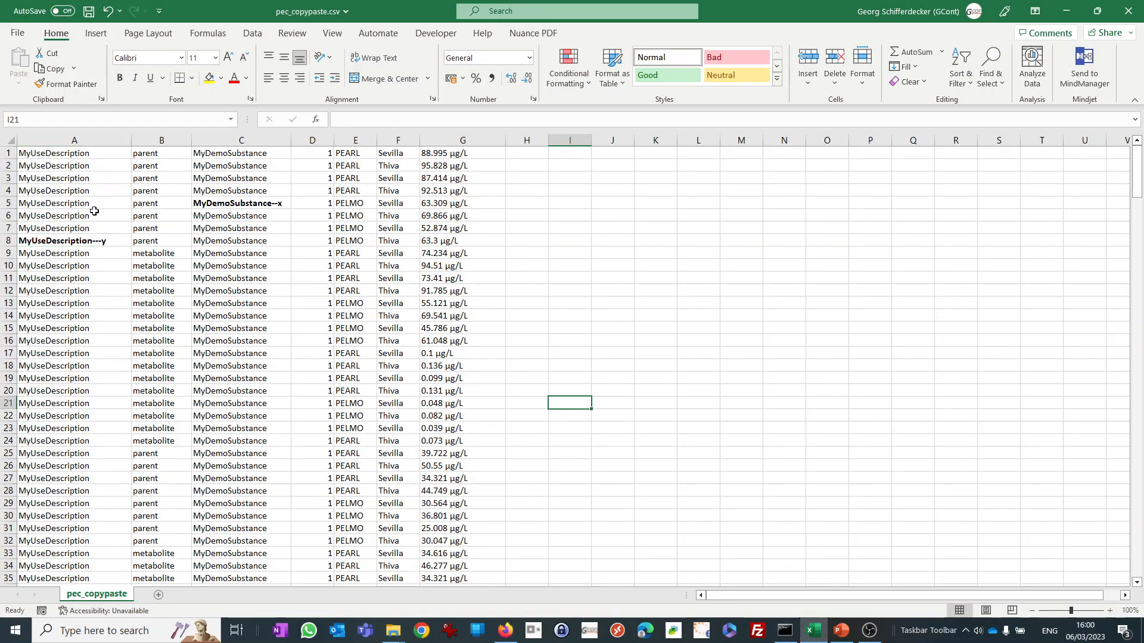
{"action": "left_click", "coordinate": [54, 155]}
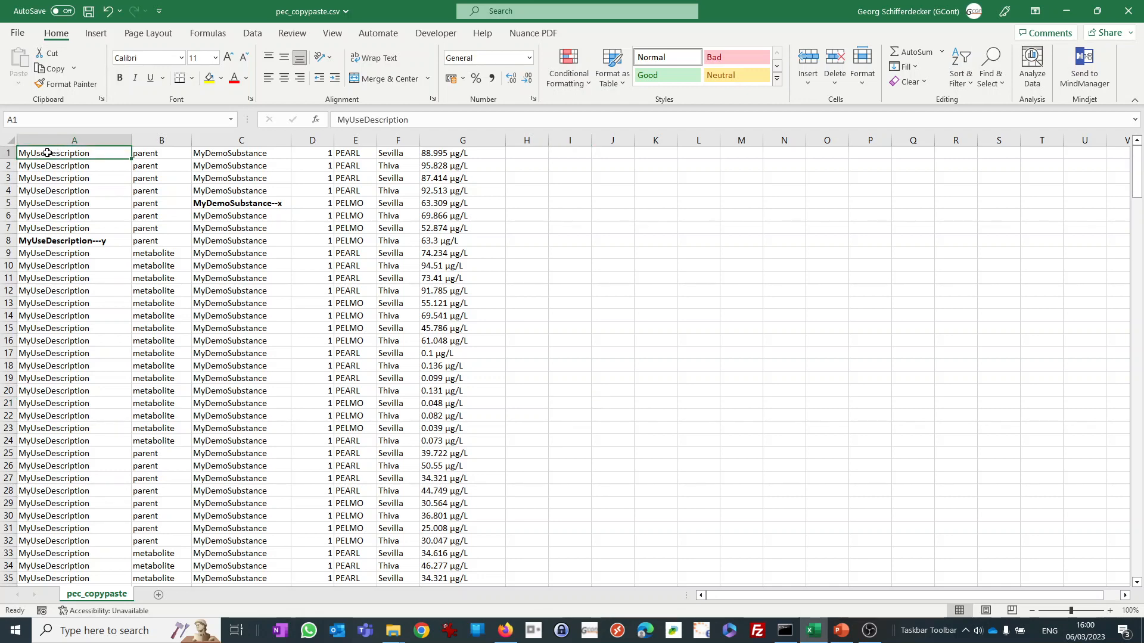
{"action": "left_click", "coordinate": [224, 156]}
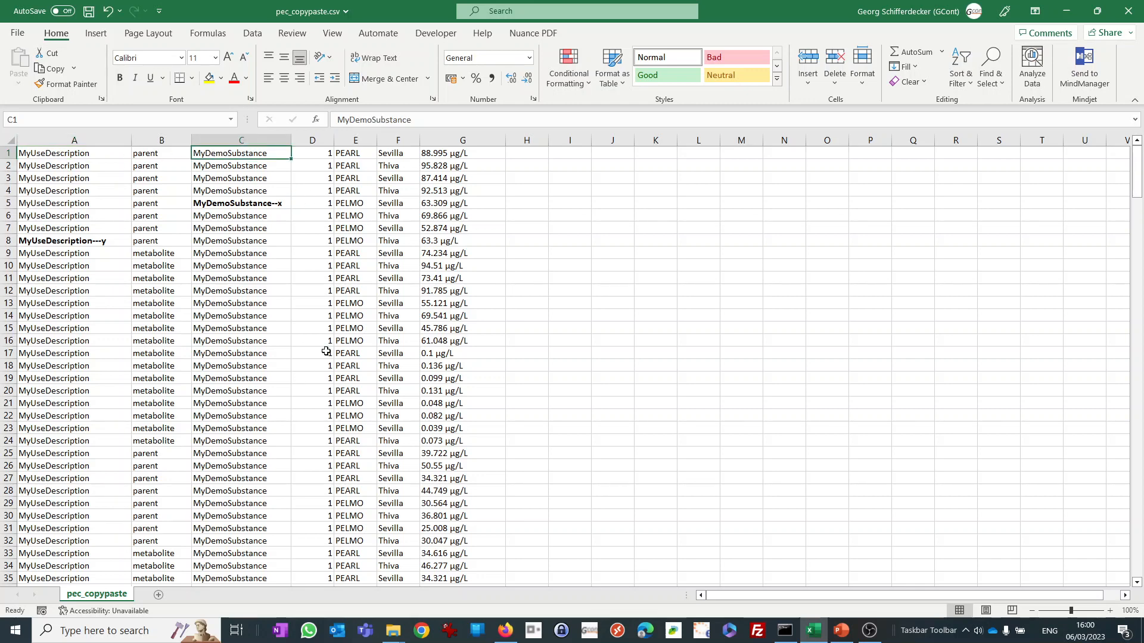
{"action": "left_click", "coordinate": [398, 153]}
{"action": "left_click", "coordinate": [354, 155]}
{"action": "left_click", "coordinate": [444, 153]}
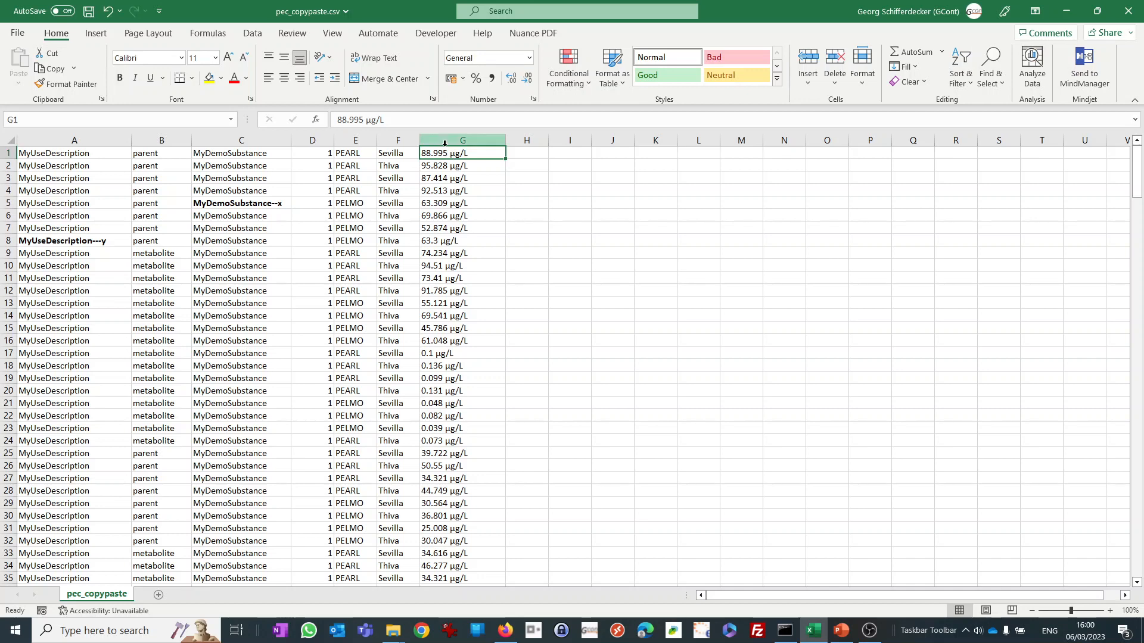
{"action": "left_click", "coordinate": [392, 121]}
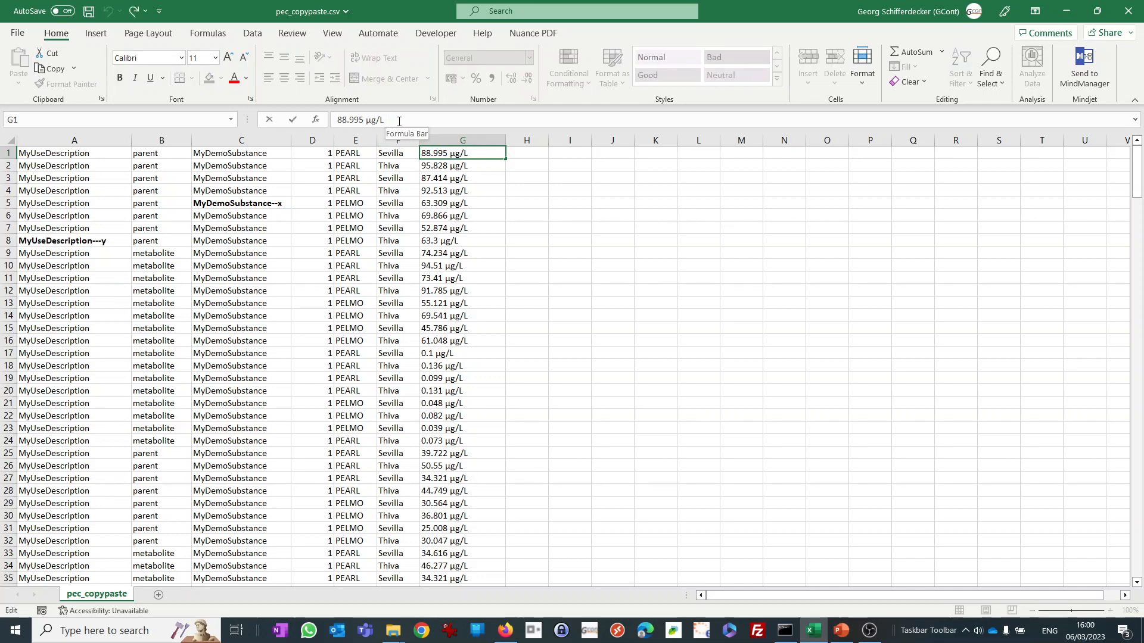
{"action": "left_click_drag", "start_coordinate": [391, 120], "coordinate": [332, 120]}
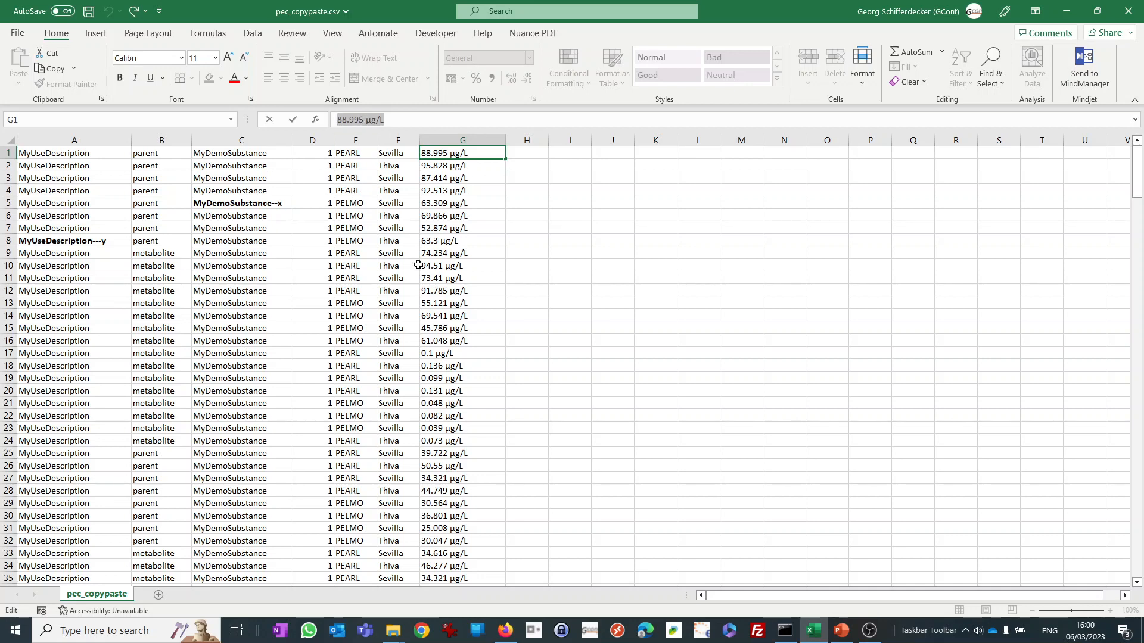
{"action": "left_click", "coordinate": [450, 289]}
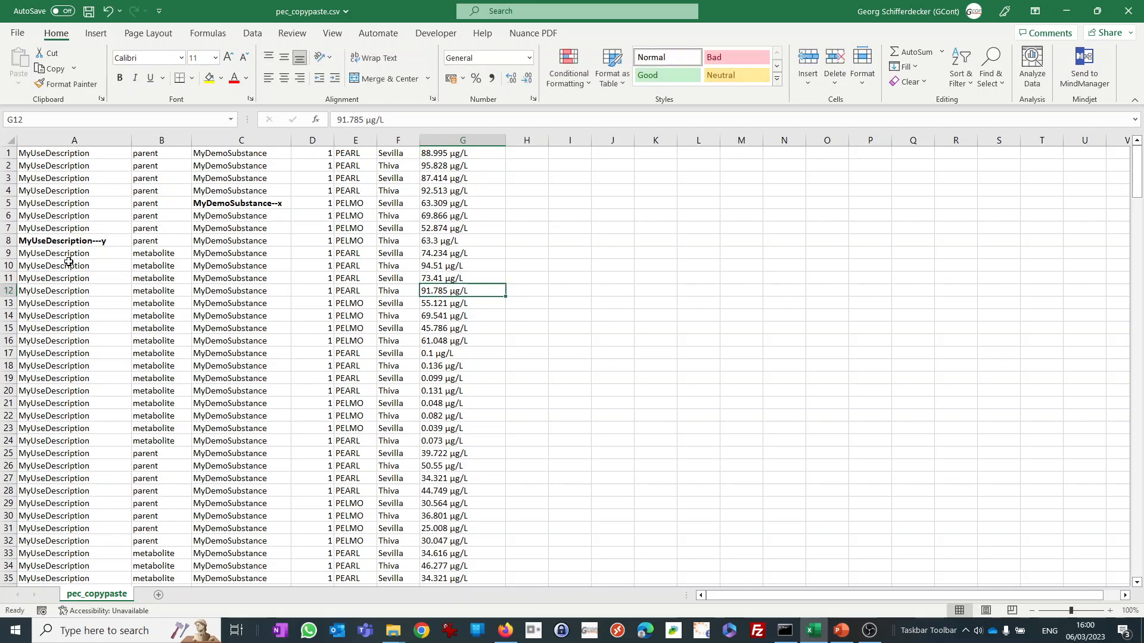
{"action": "left_click", "coordinate": [67, 241]}
{"action": "left_click", "coordinate": [228, 201]}
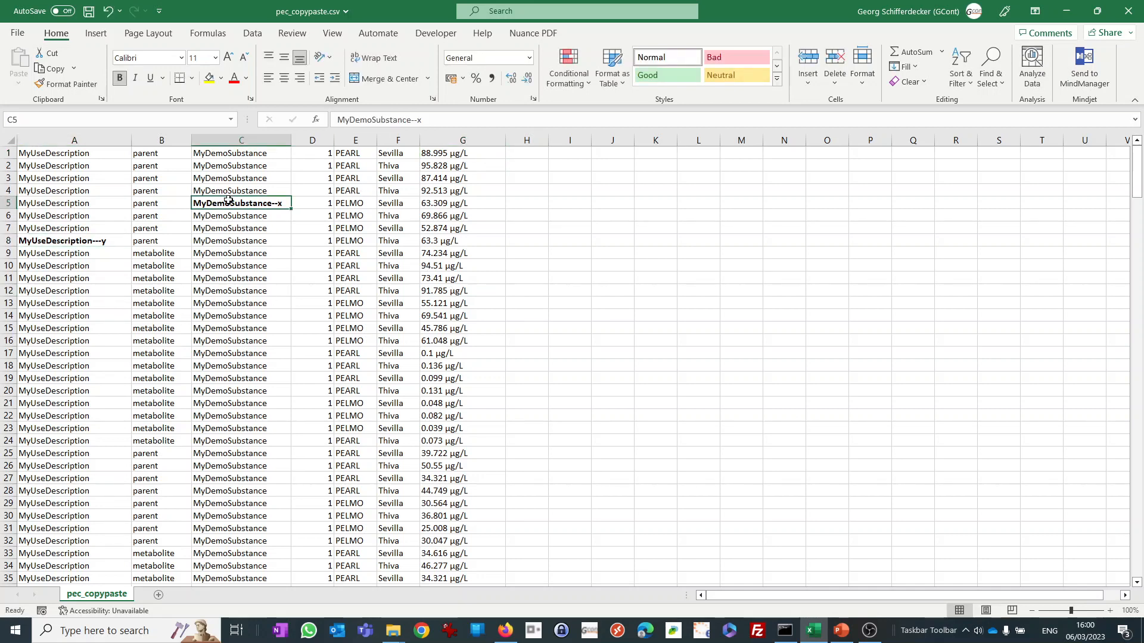
{"action": "left_click", "coordinate": [95, 243]}
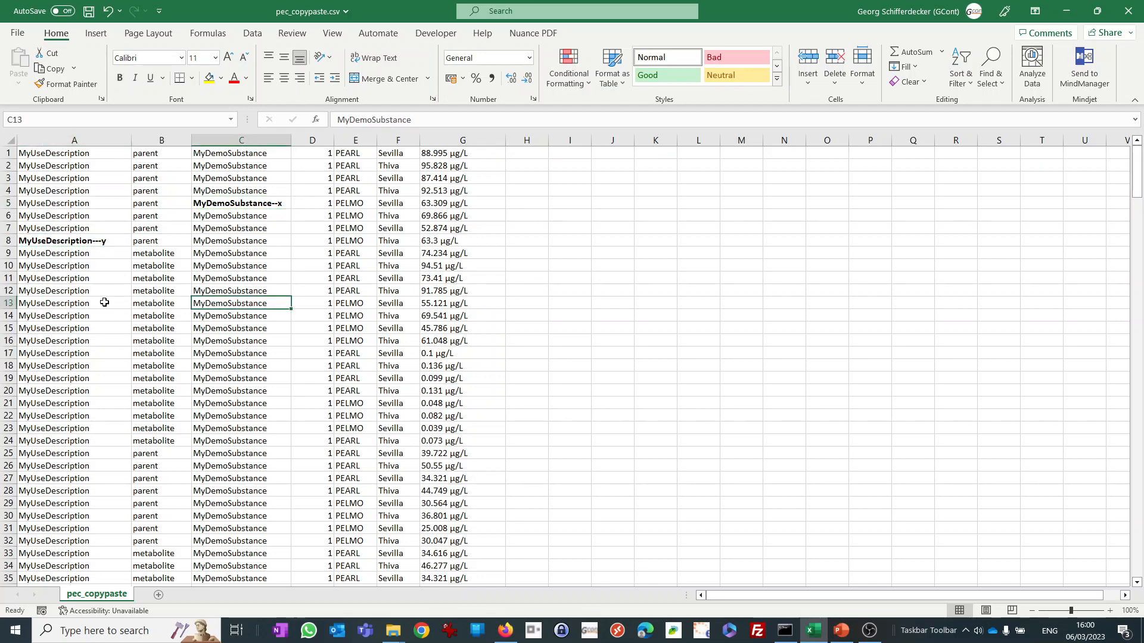
Copy cells A1:G16 from pec_copypaste.csv and, in the IUCLID Integration Platform, paste them into the PEC ground water table starting at row 2.
{"action": "left_click_drag", "start_coordinate": [74, 153], "coordinate": [424, 338]}
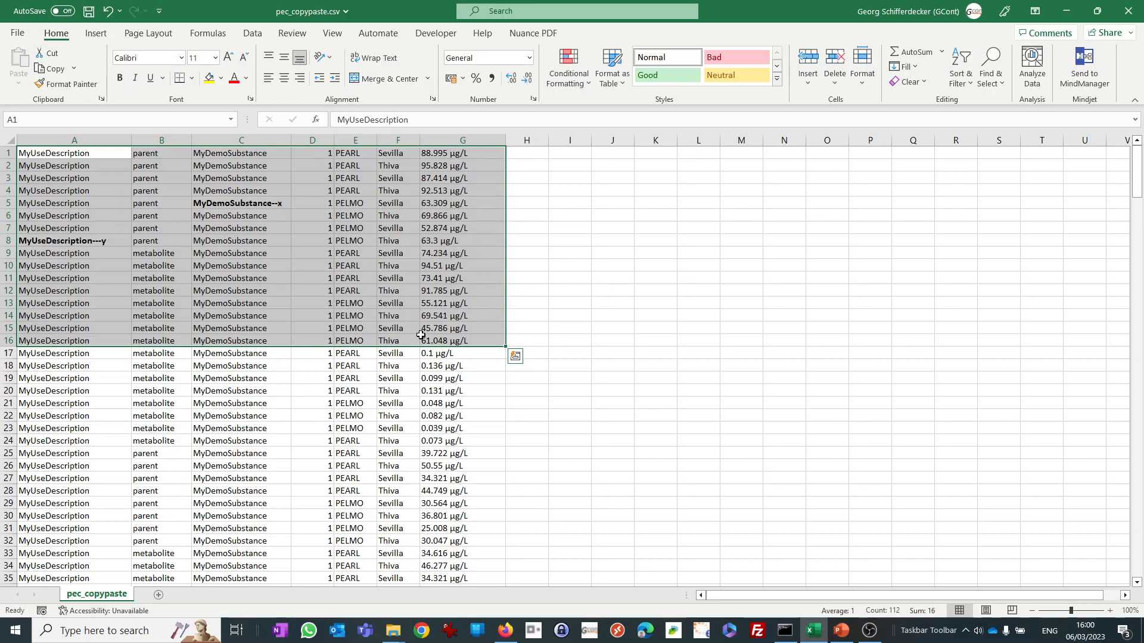
{"action": "key", "text": "ctrl+c"}
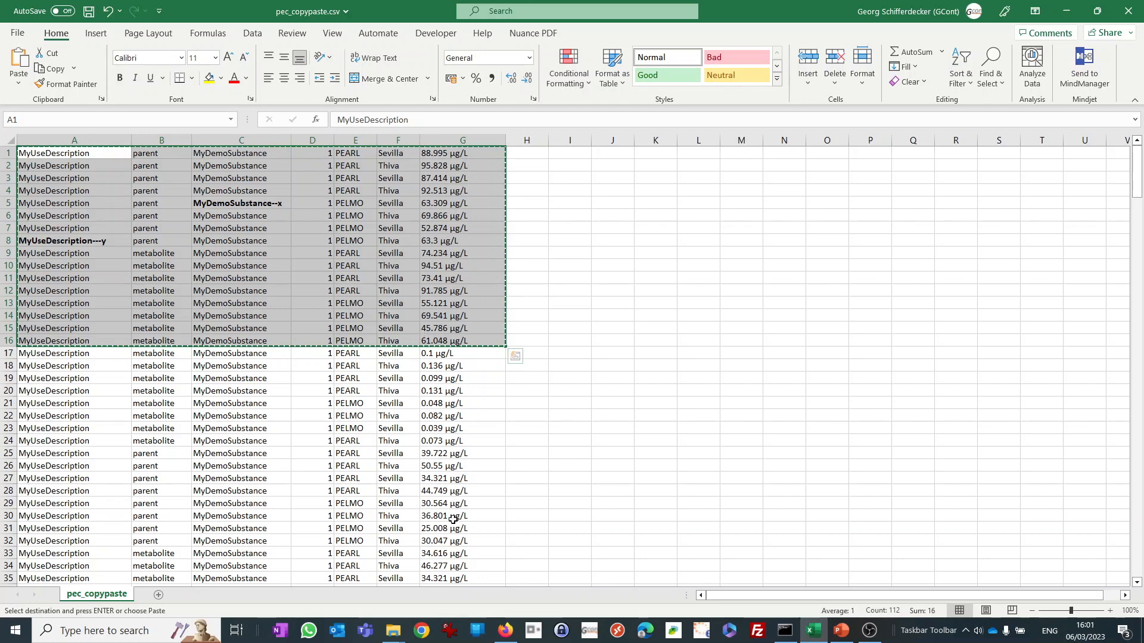
{"action": "left_click", "coordinate": [503, 622]}
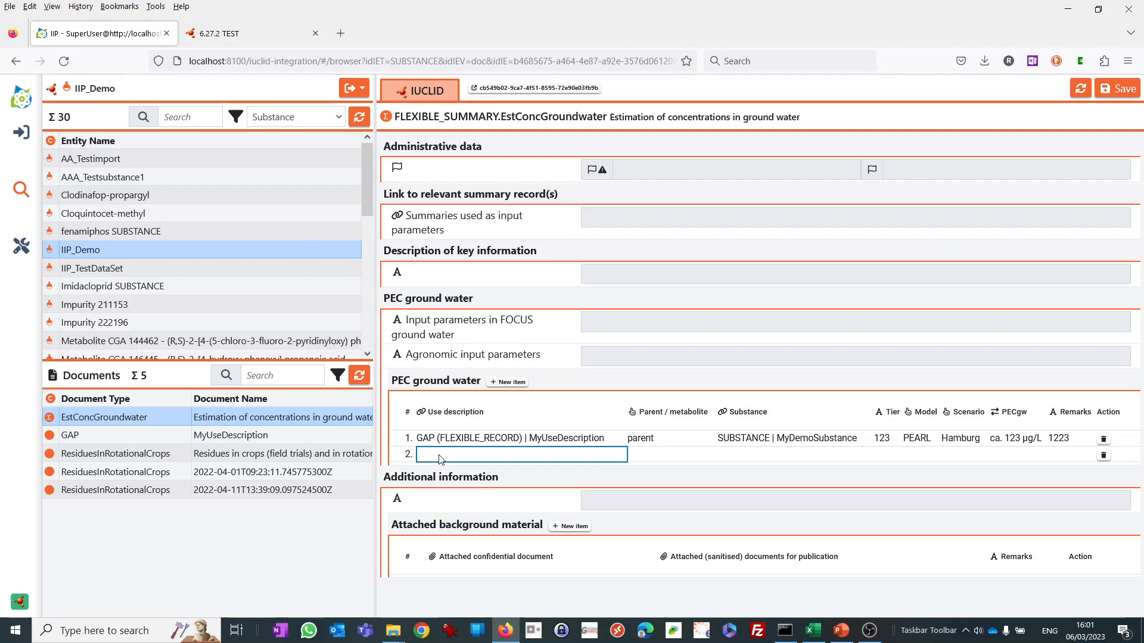
{"action": "key", "text": "ctrl+v"}
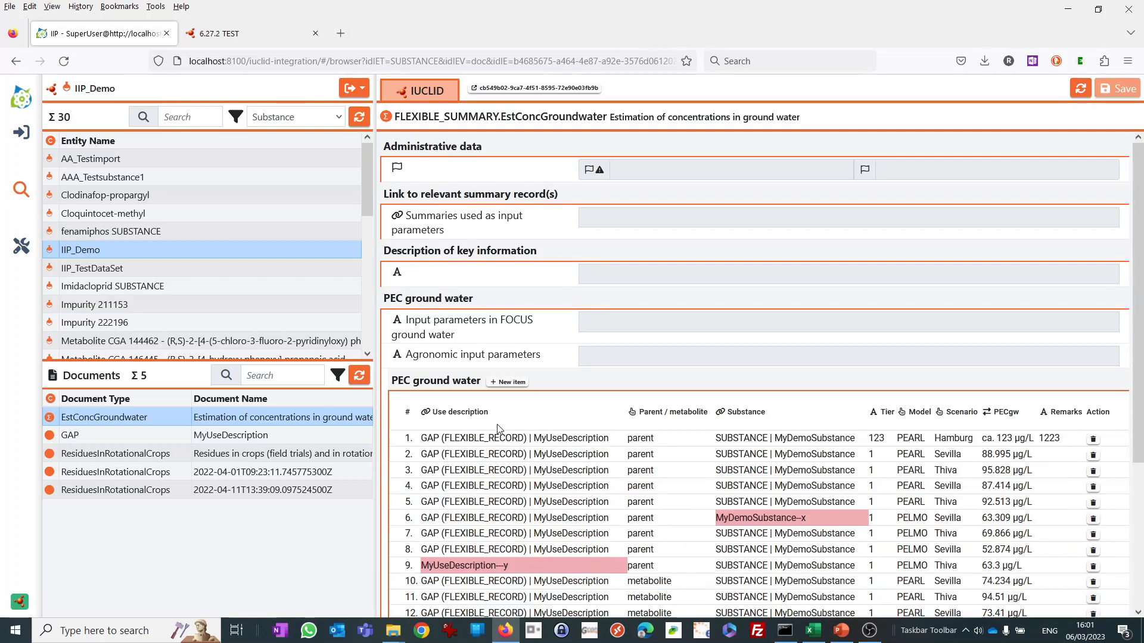
Check the substance list for MyDemoSubstance and delete the PEC ground water row with the substance MyDemoSubstance--x.
{"action": "scroll", "coordinate": [497, 428], "scroll_direction": "down", "scroll_amount": 3}
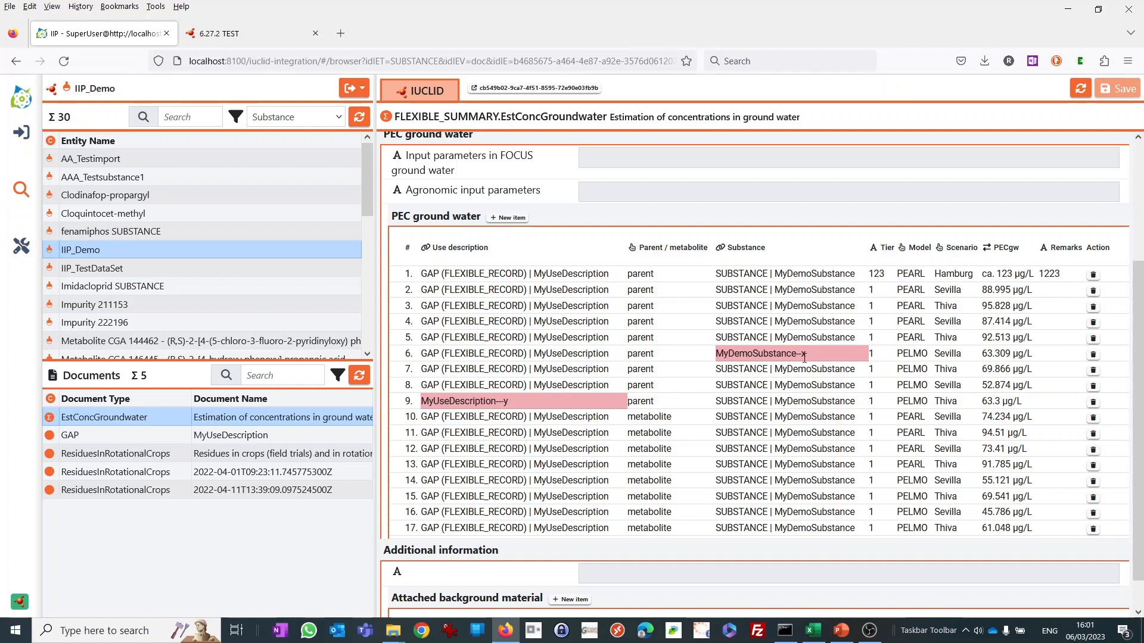
{"action": "left_click_drag", "start_coordinate": [366, 206], "coordinate": [370, 352]}
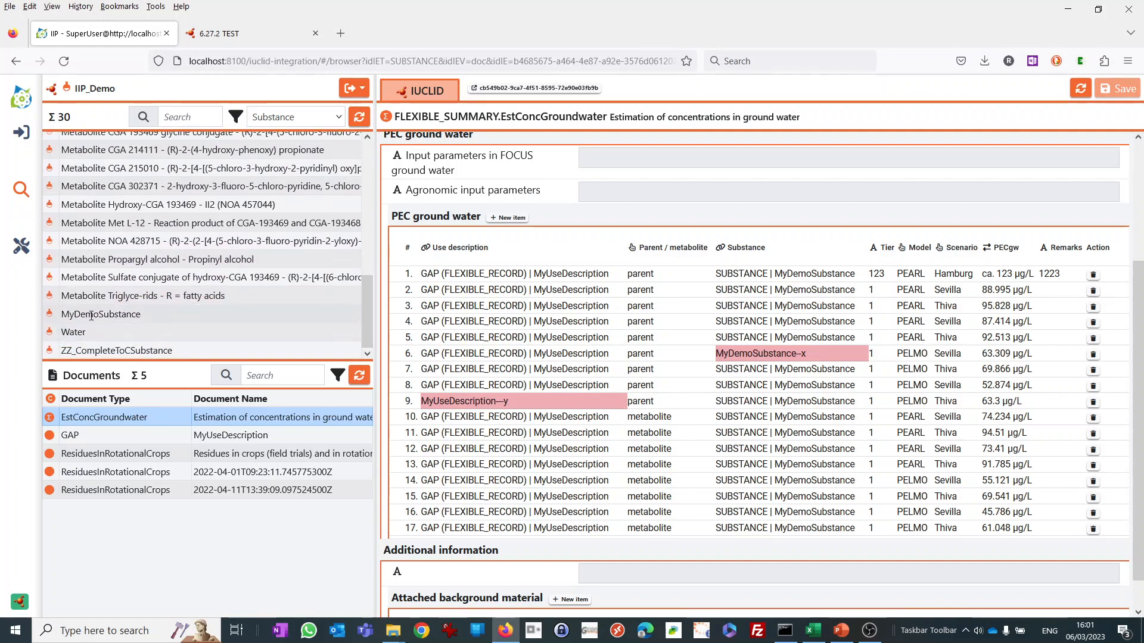
{"action": "left_click", "coordinate": [1094, 355]}
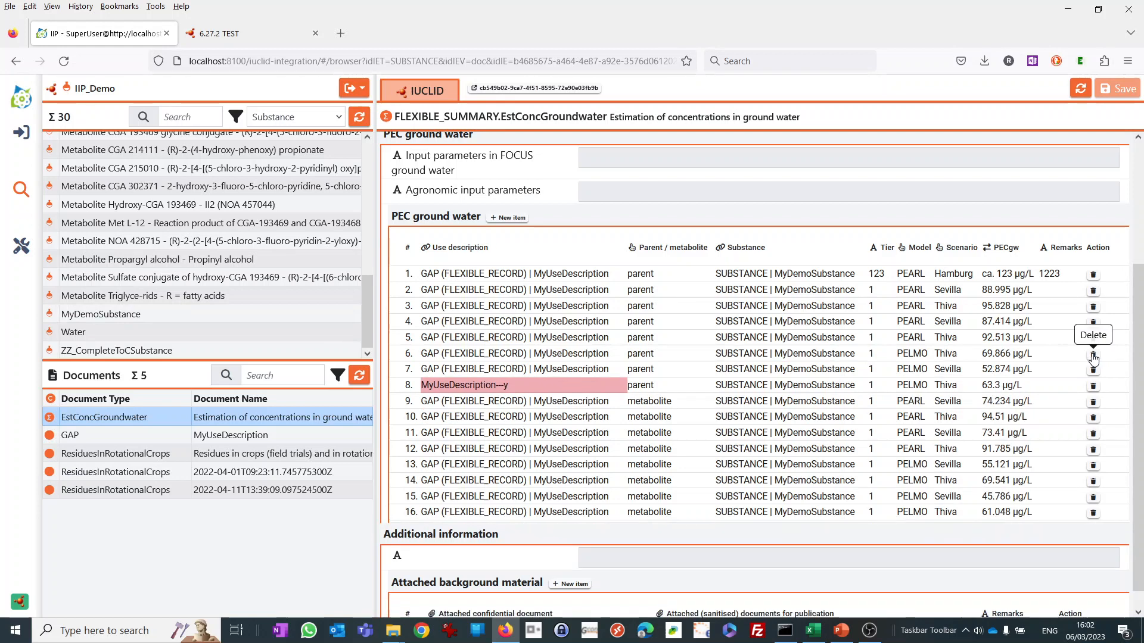
Delete the PEC ground water row with the use description MyUseDescription---y and save the document.
{"action": "left_click", "coordinate": [1094, 386]}
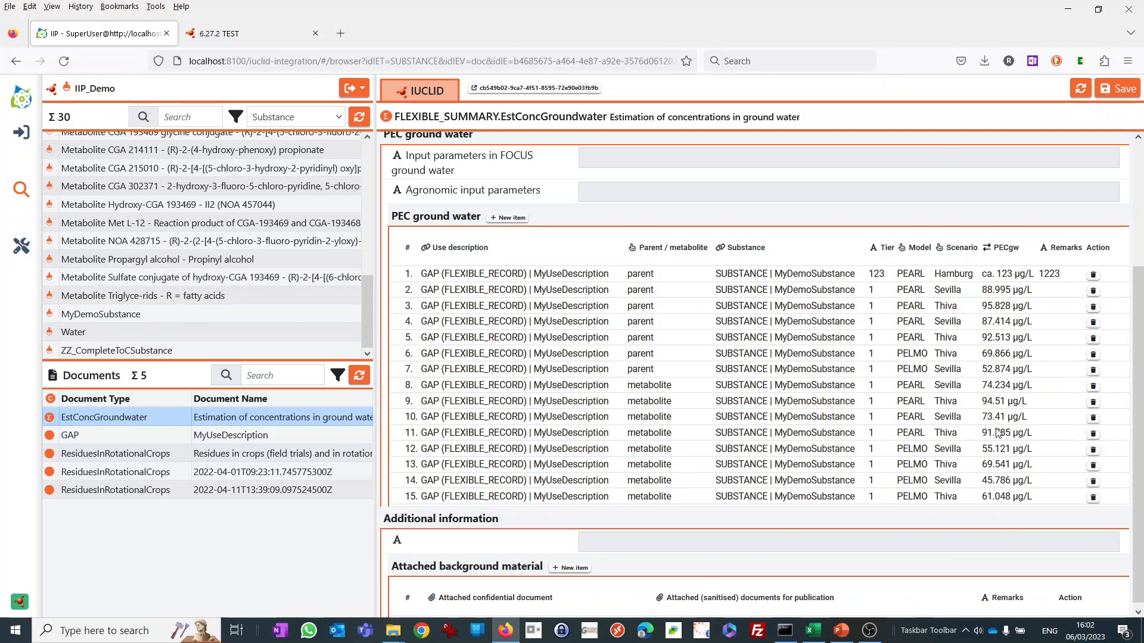
{"action": "left_click", "coordinate": [1115, 90]}
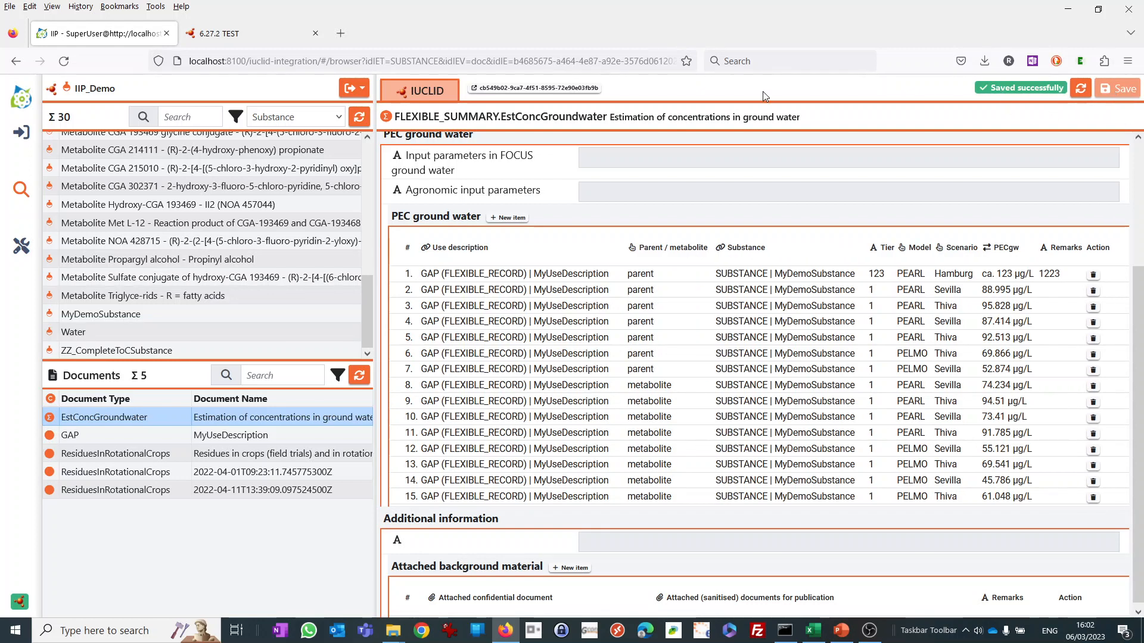
Switch to IUCLID 6, reload the ground water document and review the rows of its PEC ground water table.
{"action": "left_click", "coordinate": [492, 88]}
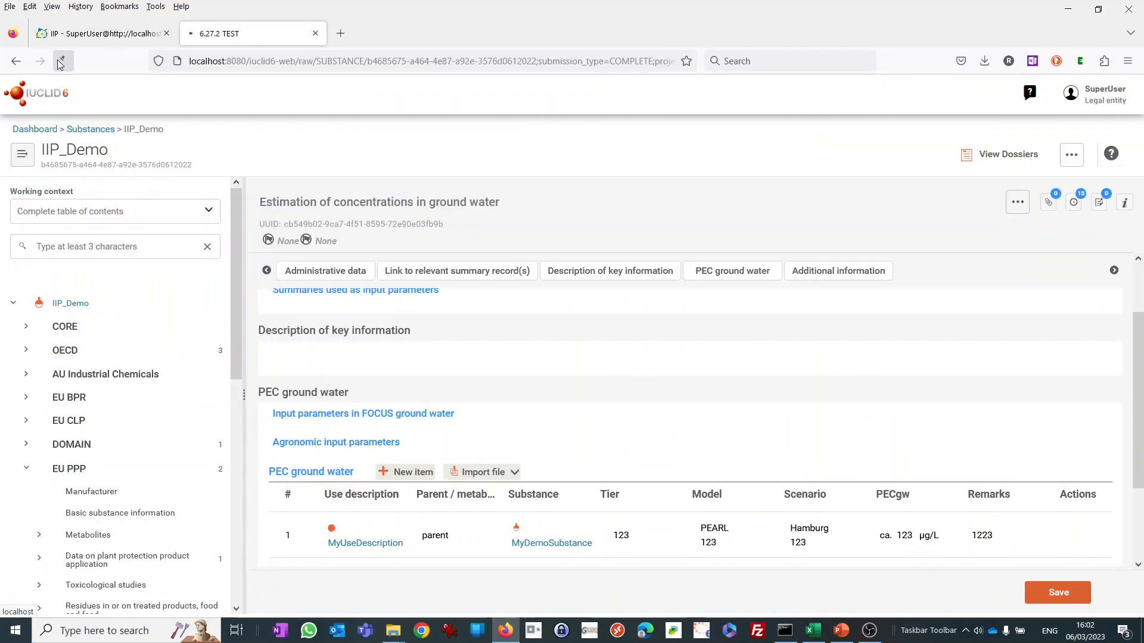
{"action": "left_click", "coordinate": [59, 62]}
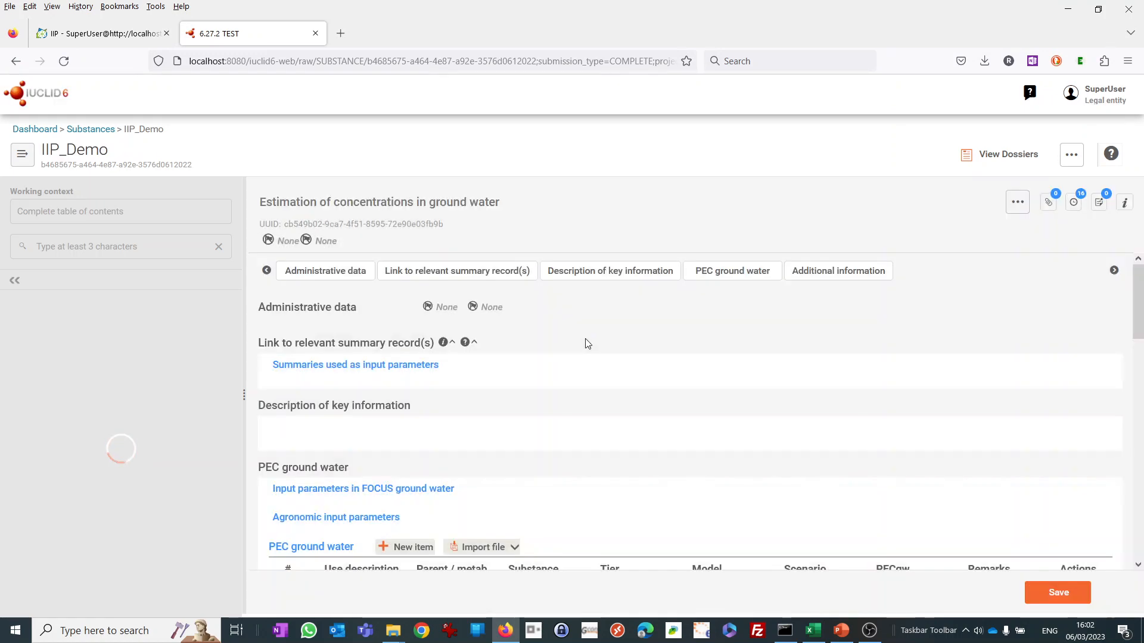
{"action": "scroll", "coordinate": [584, 344], "scroll_direction": "down", "scroll_amount": 5}
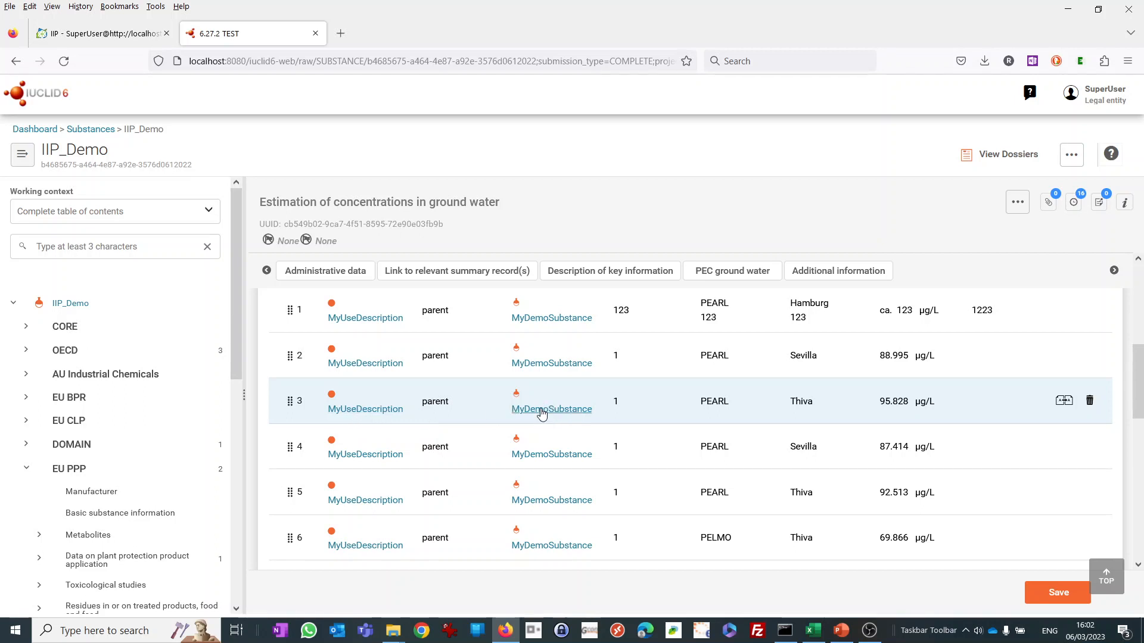
Open row 3 of the PEC ground water table and inspect the Parent / metabolite and Model options without changing them.
{"action": "left_click", "coordinate": [445, 402]}
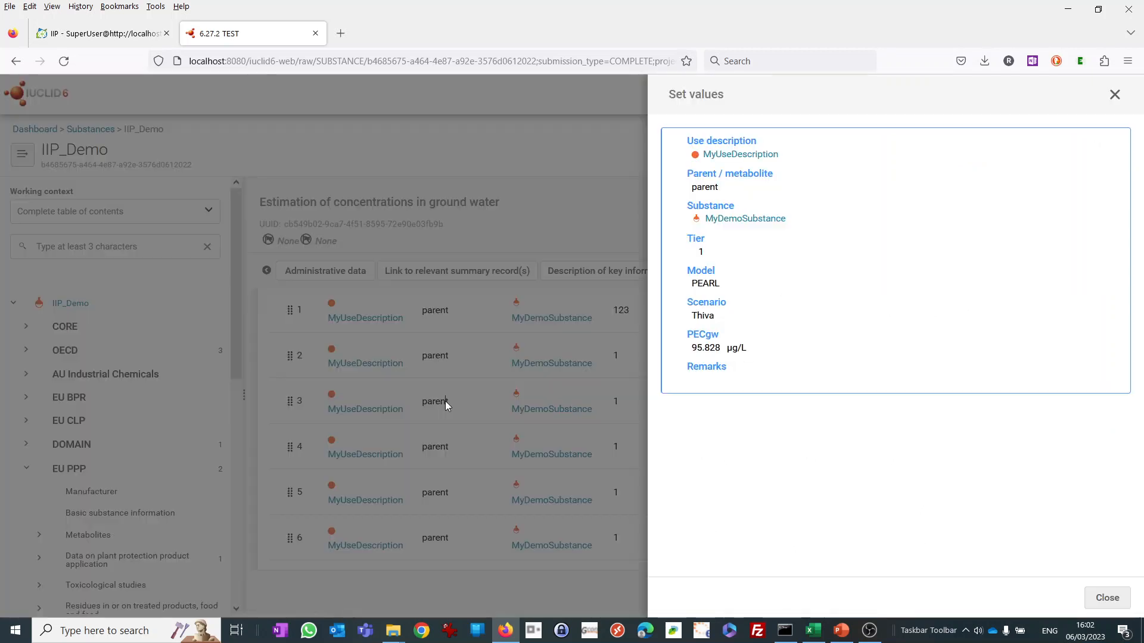
{"action": "left_click", "coordinate": [722, 187]}
{"action": "left_click", "coordinate": [770, 199]}
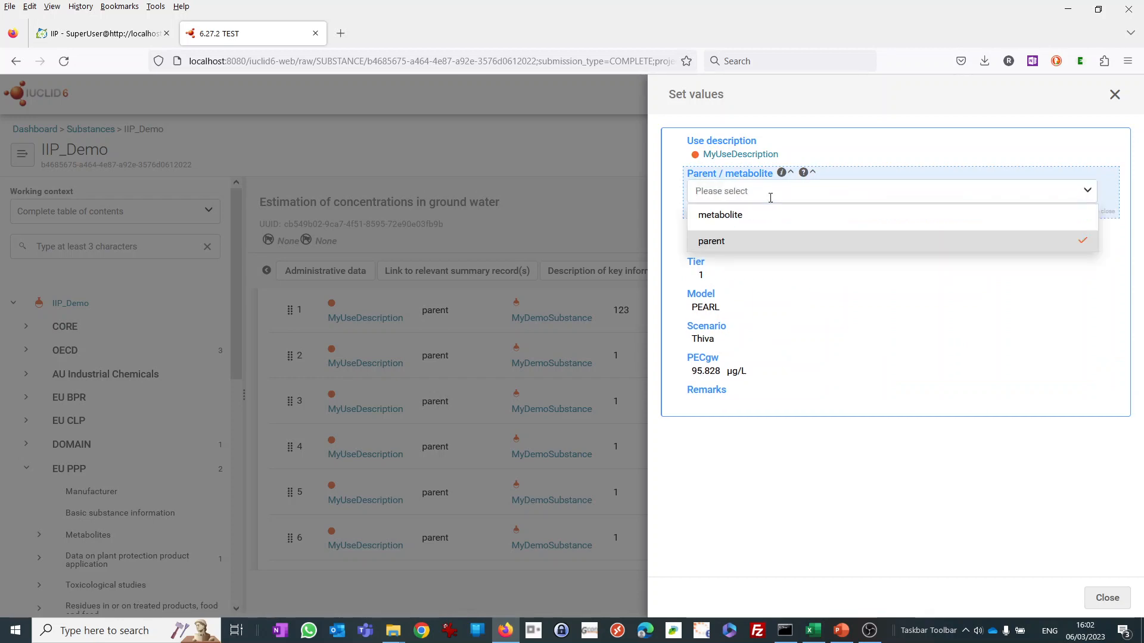
{"action": "left_click", "coordinate": [712, 306]}
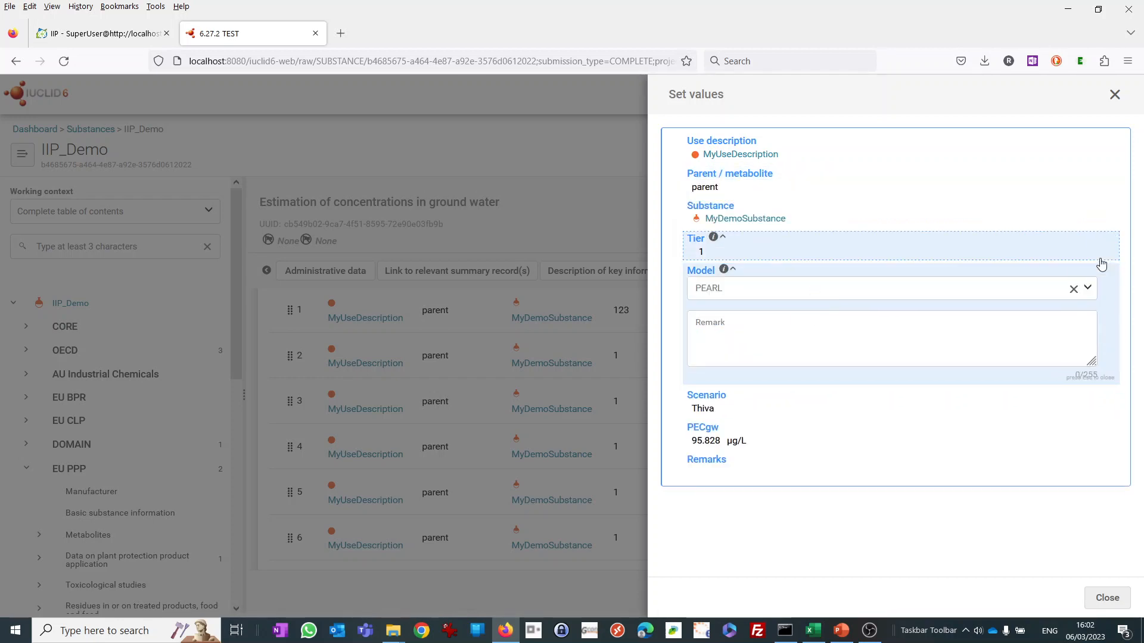
{"action": "left_click", "coordinate": [1087, 287]}
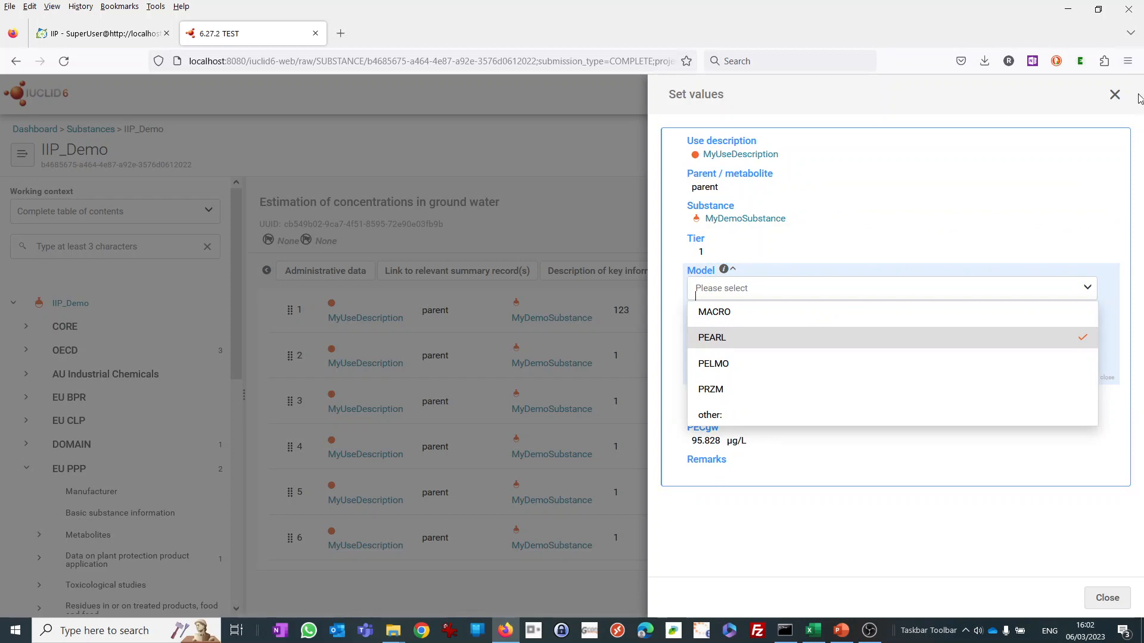
{"action": "left_click", "coordinate": [1114, 94]}
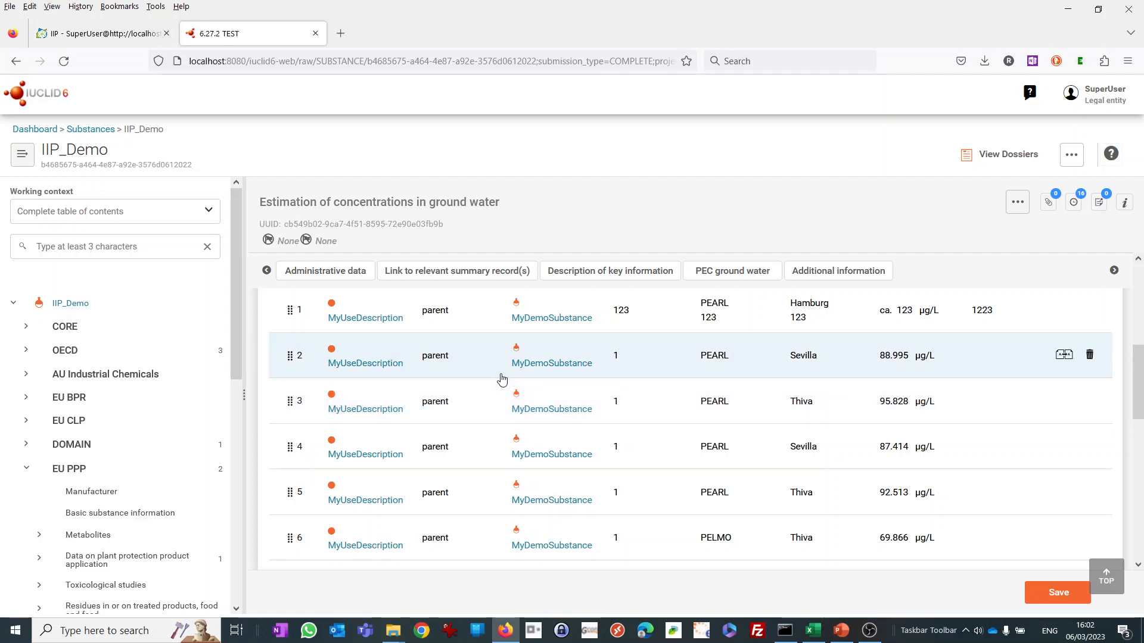
Bring the IUCLID Integration Platform back up, and in Excel copy cells E17:G30 of pec_copypaste.csv.
{"action": "left_click", "coordinate": [505, 632]}
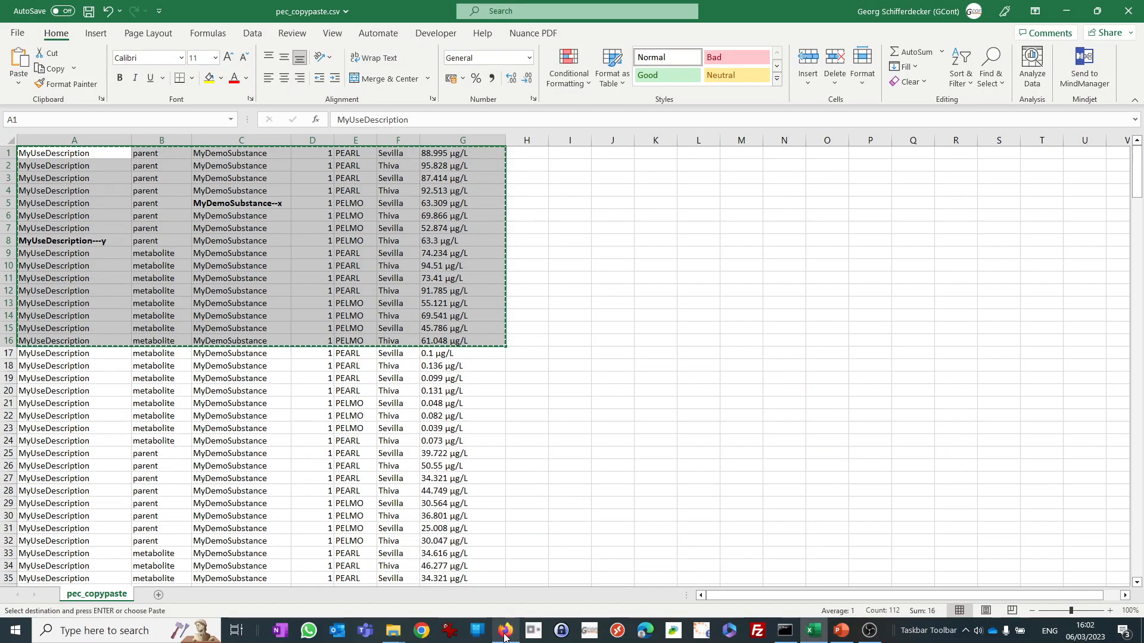
{"action": "left_click", "coordinate": [505, 632]}
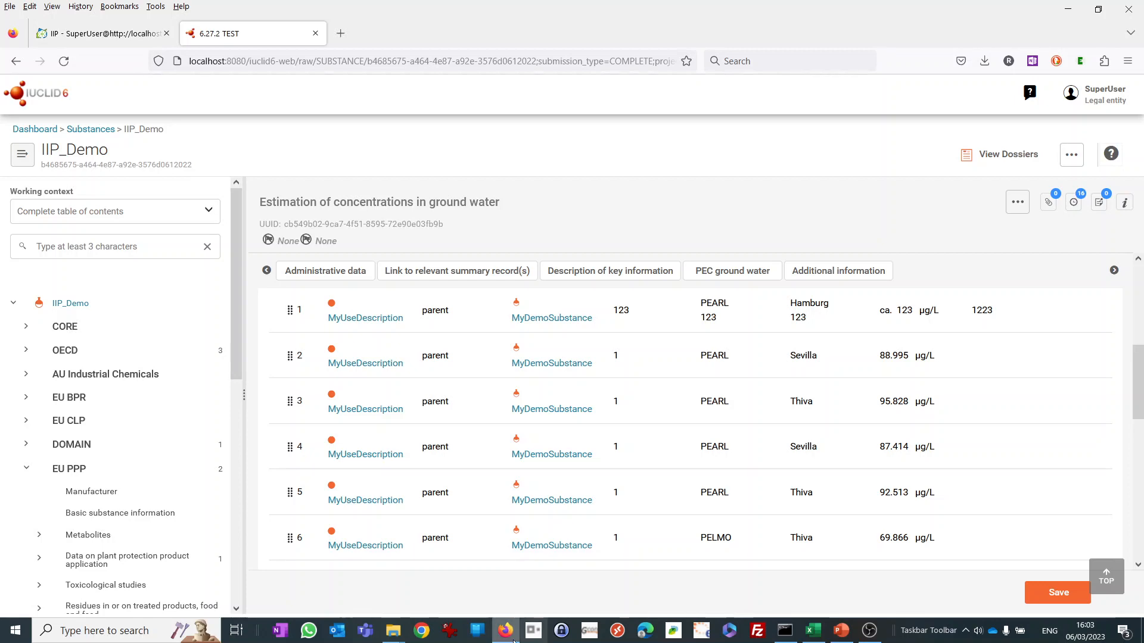
{"action": "left_click", "coordinate": [113, 34]}
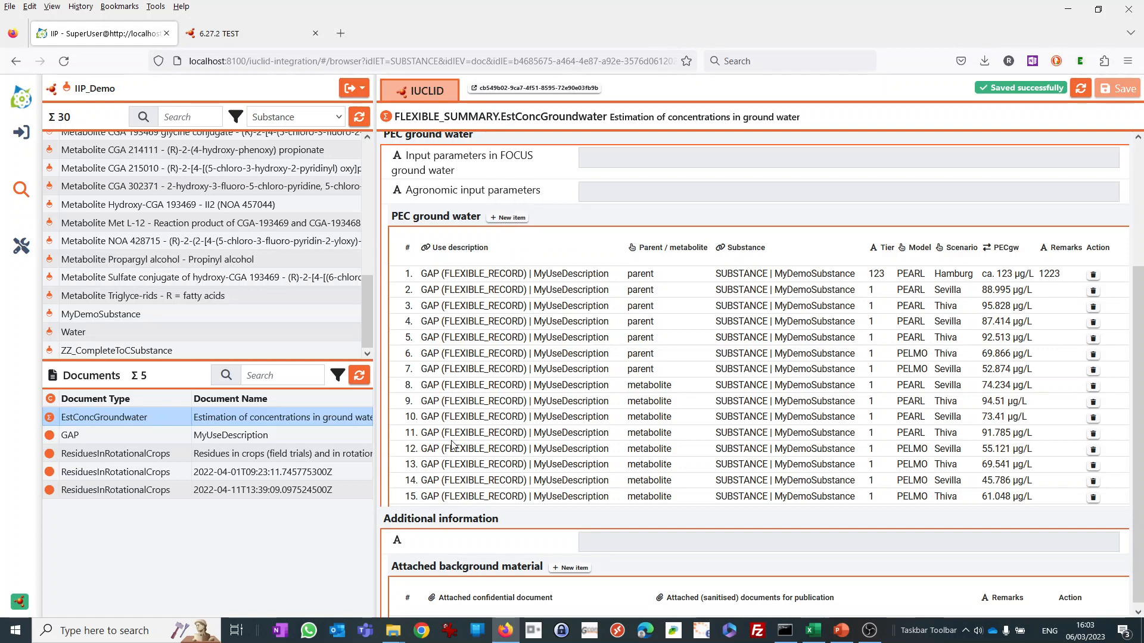
{"action": "left_click", "coordinate": [813, 635]}
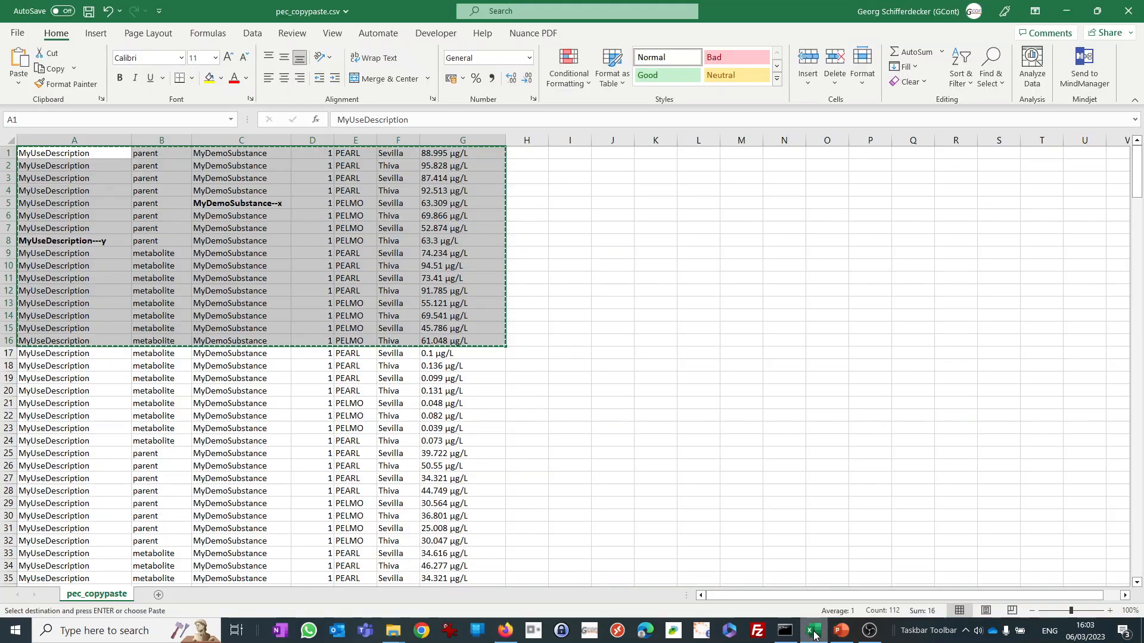
{"action": "left_click", "coordinate": [517, 441]}
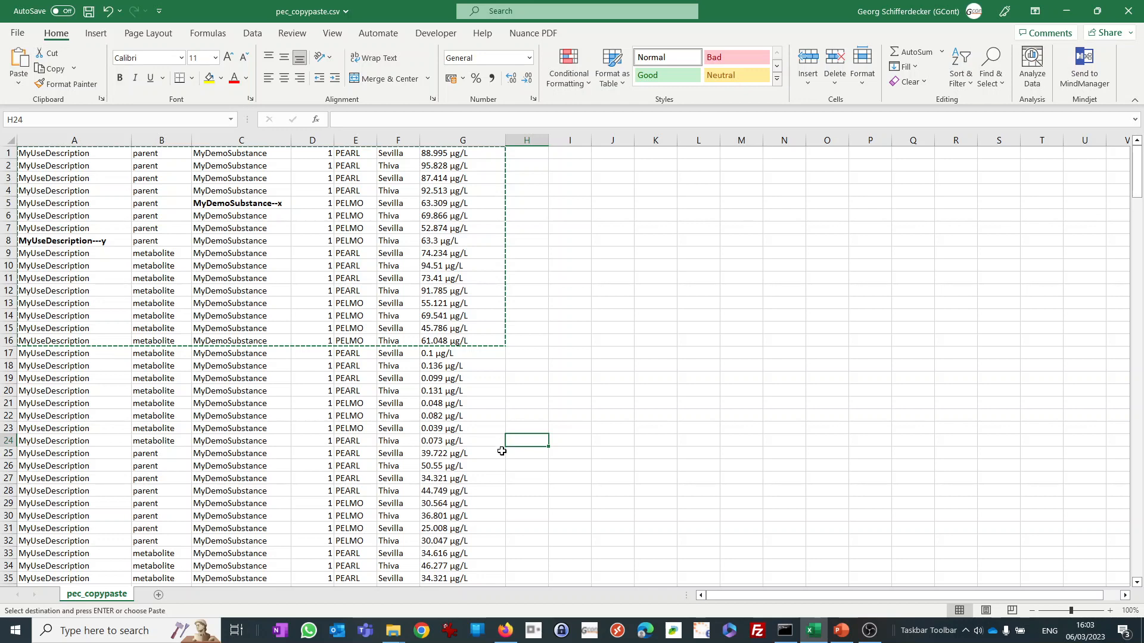
{"action": "left_click", "coordinate": [620, 511]}
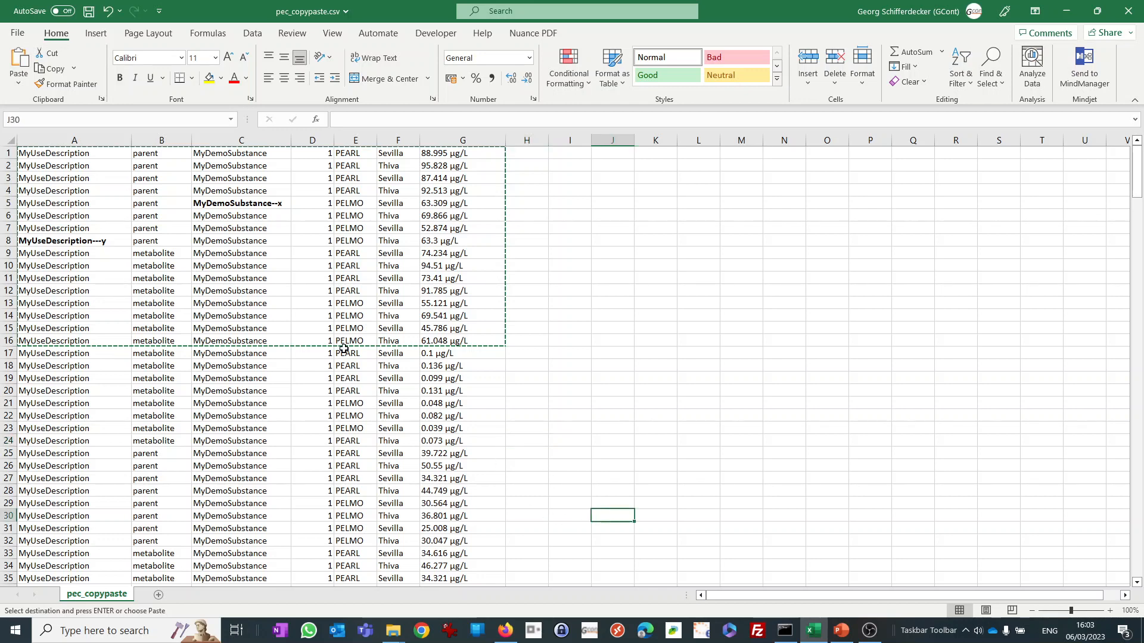
{"action": "left_click_drag", "start_coordinate": [343, 350], "coordinate": [450, 511]}
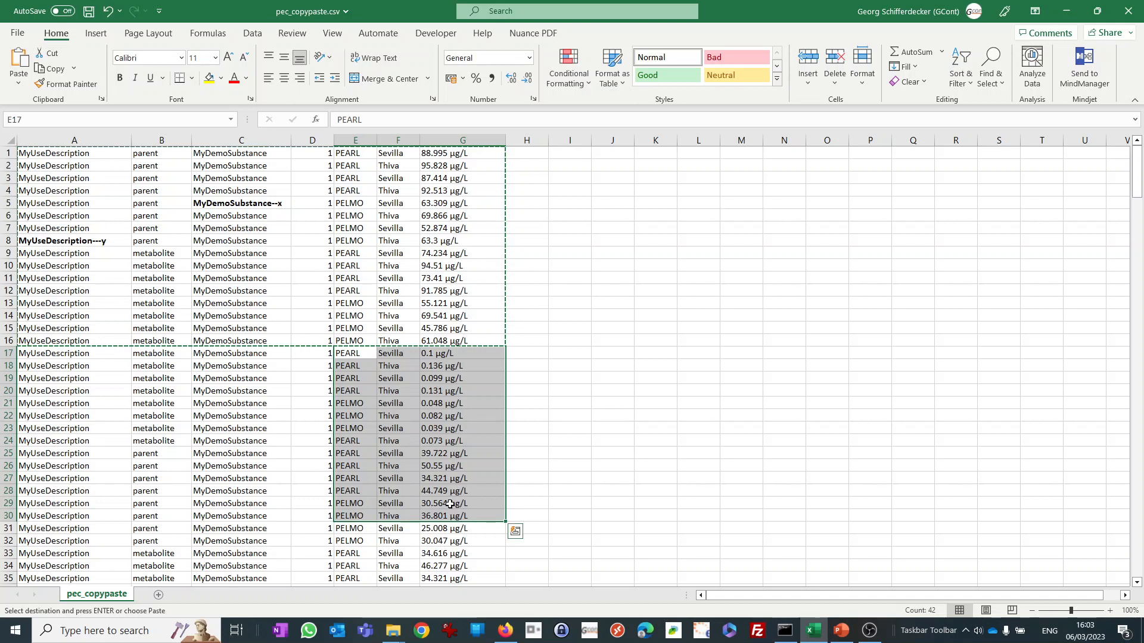
{"action": "key", "text": "ctrl+c"}
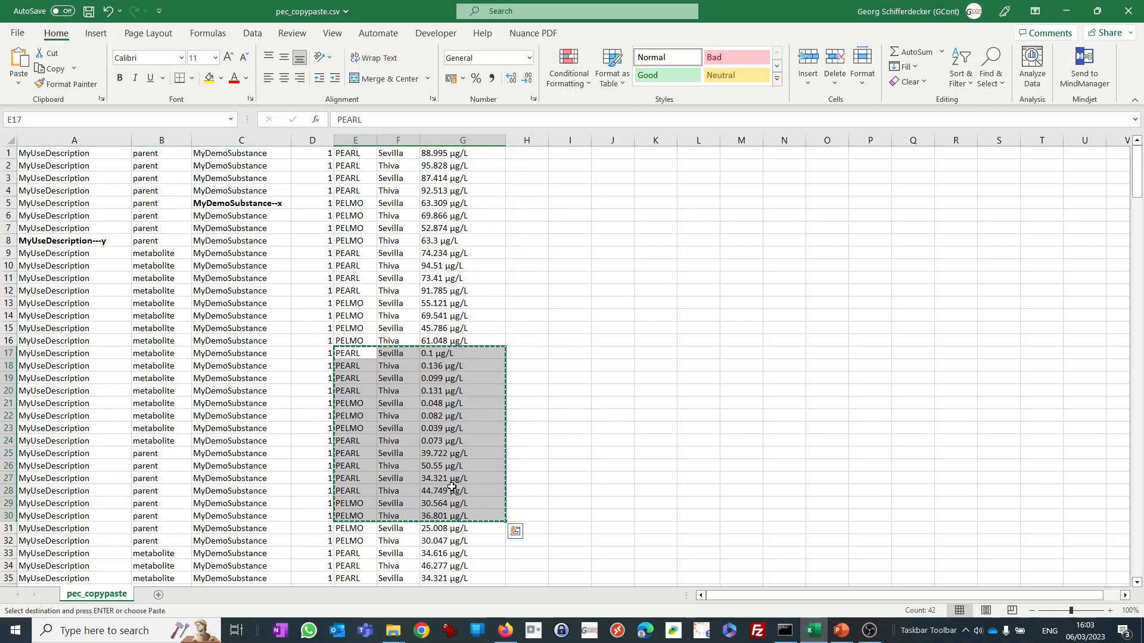
In the IUCLID Integration Platform, add a PEC ground water item, paste the copied cells from row 16's Model cell onward and save.
{"action": "left_click", "coordinate": [505, 630]}
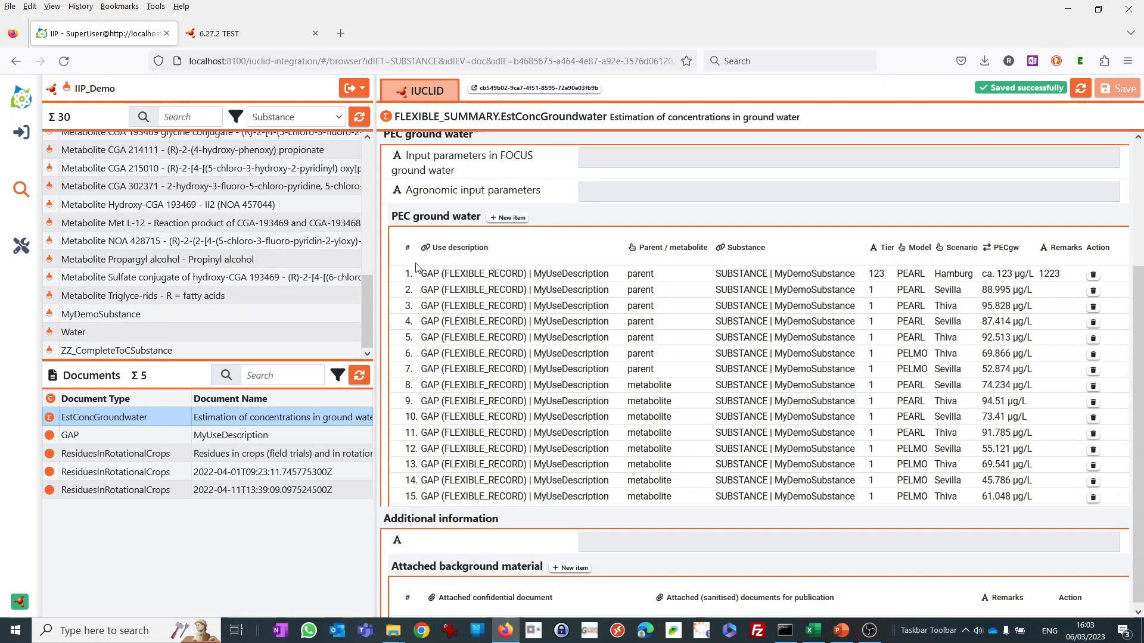
{"action": "left_click", "coordinate": [504, 218]}
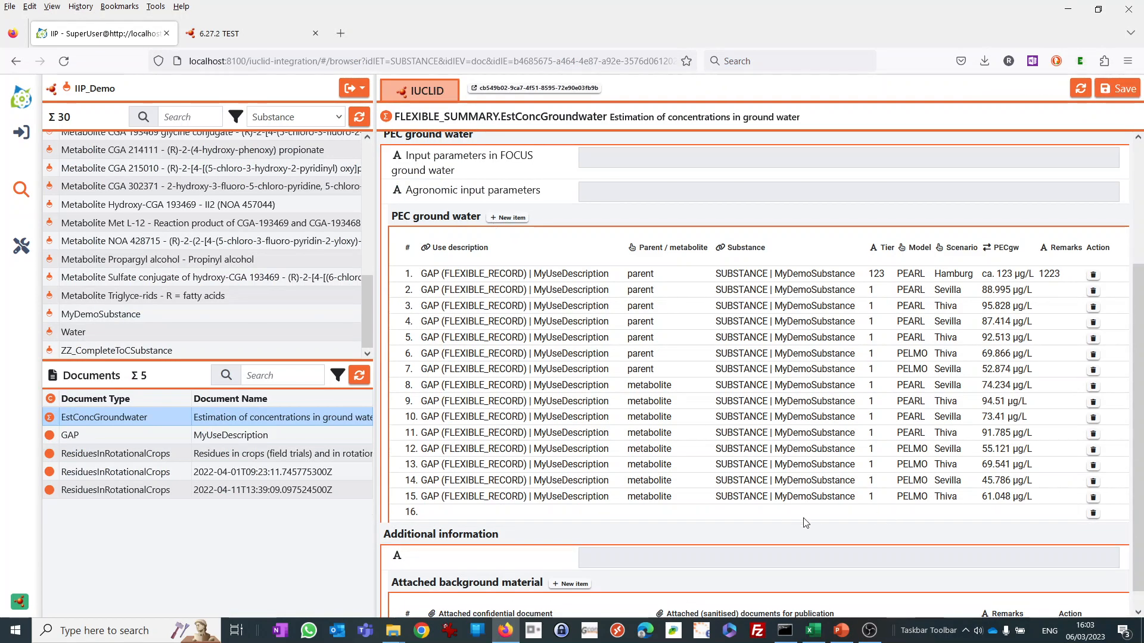
{"action": "left_click", "coordinate": [910, 515]}
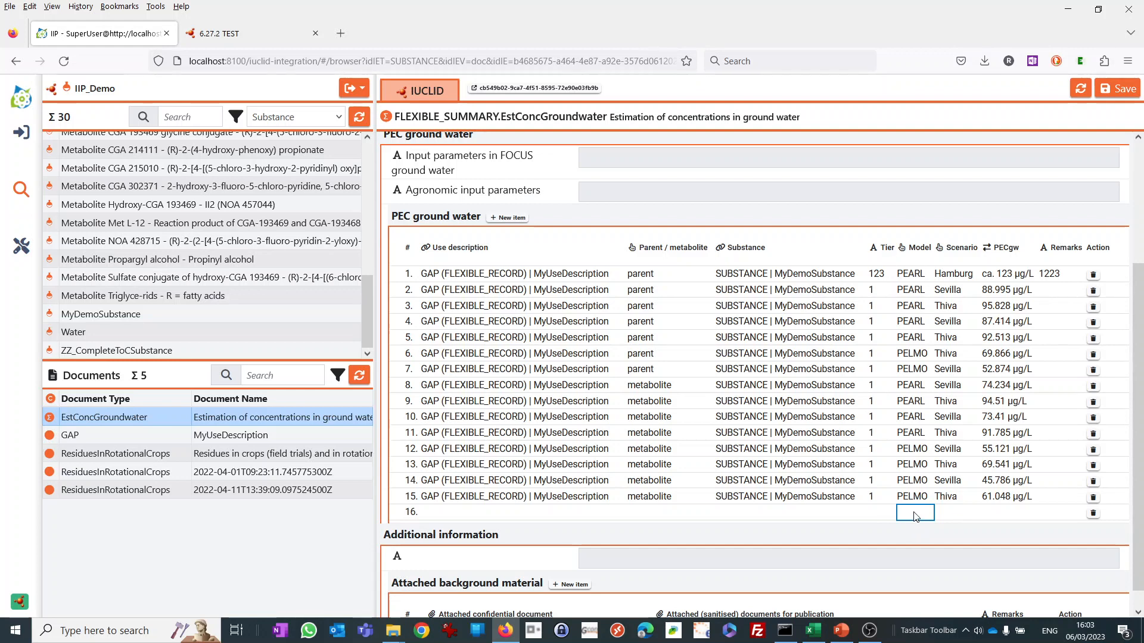
{"action": "key", "text": "ctrl+v"}
{"action": "scroll", "coordinate": [1069, 217], "scroll_direction": "down", "scroll_amount": 4}
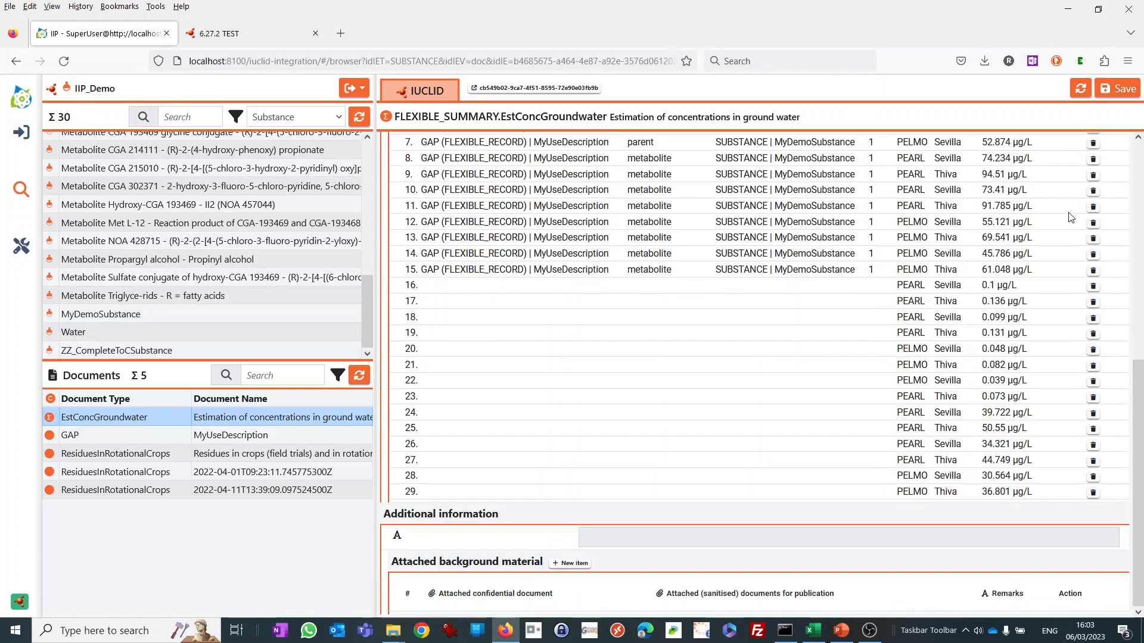
{"action": "left_click", "coordinate": [1120, 88]}
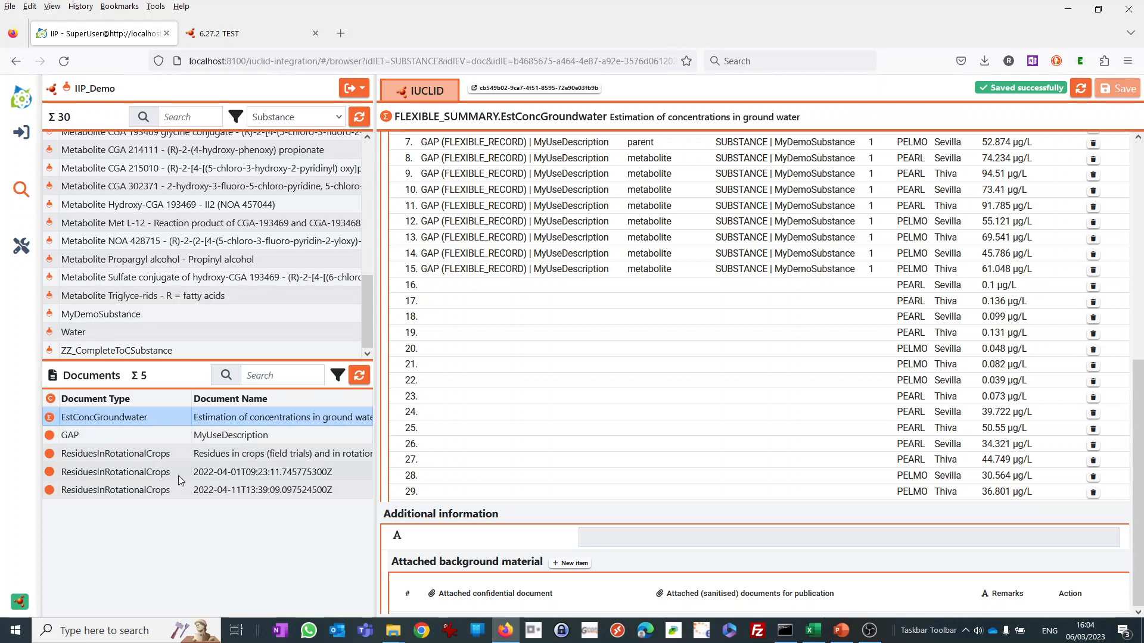
Open the ResiduesInRotationalCrops document 2022-04-01T09:23:11.745775300Z and review its fields up to the administrative data.
{"action": "left_click", "coordinate": [158, 474]}
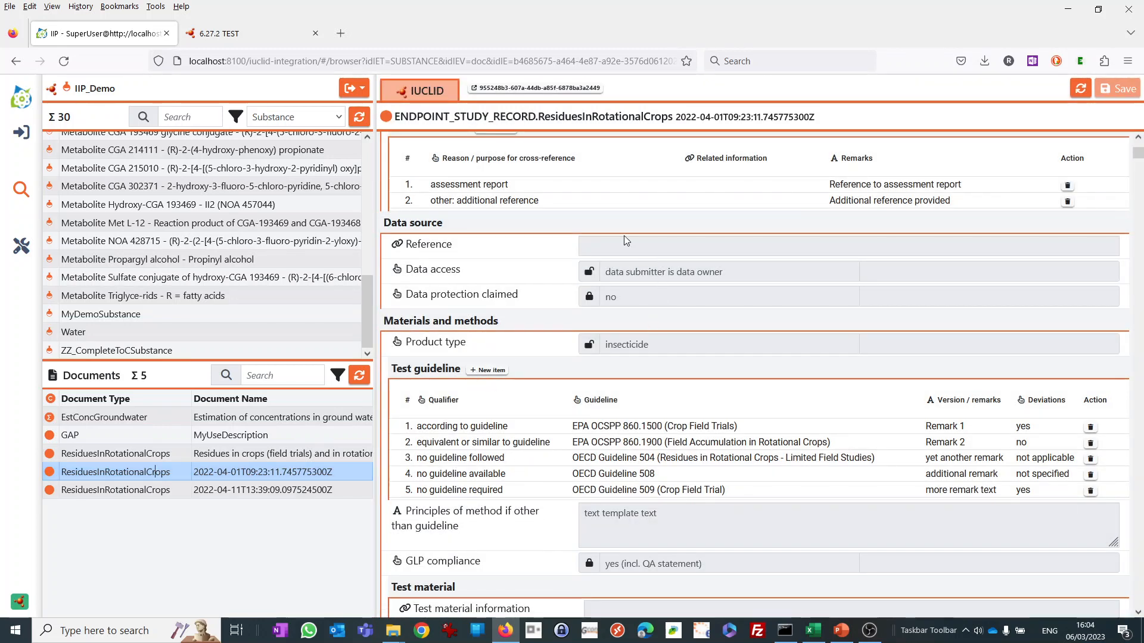
{"action": "scroll", "coordinate": [636, 516], "scroll_direction": "up", "scroll_amount": 6}
{"action": "scroll", "coordinate": [634, 512], "scroll_direction": "up", "scroll_amount": 1}
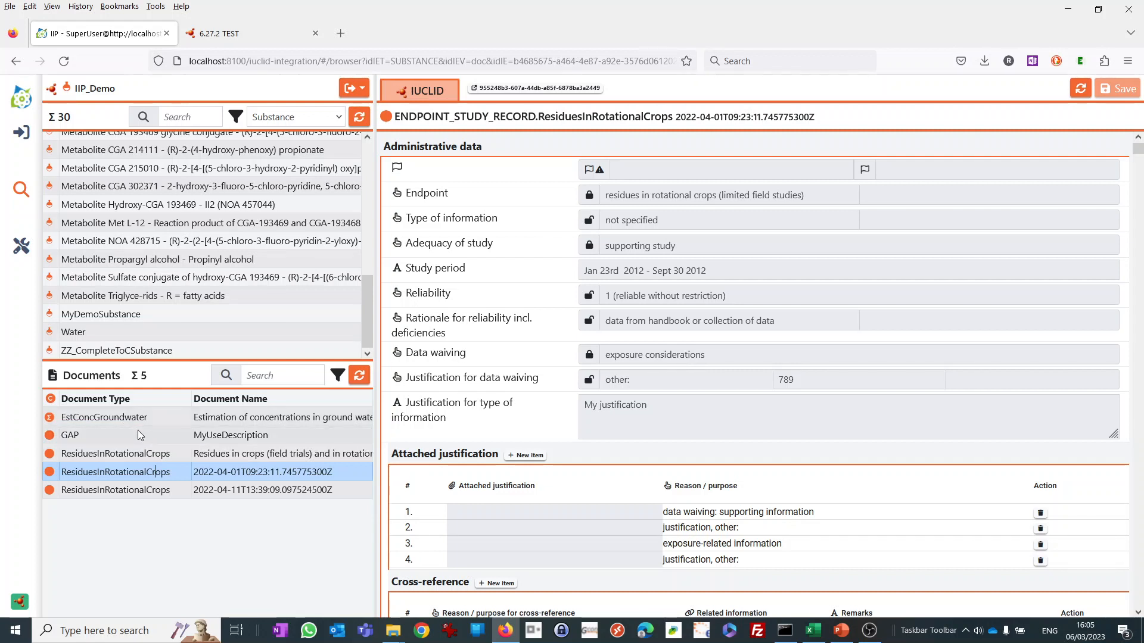
Export IIP_Demo's filtered documents in IEF format and check the target folder and attachments in the export summary.
{"action": "left_click", "coordinate": [351, 88]}
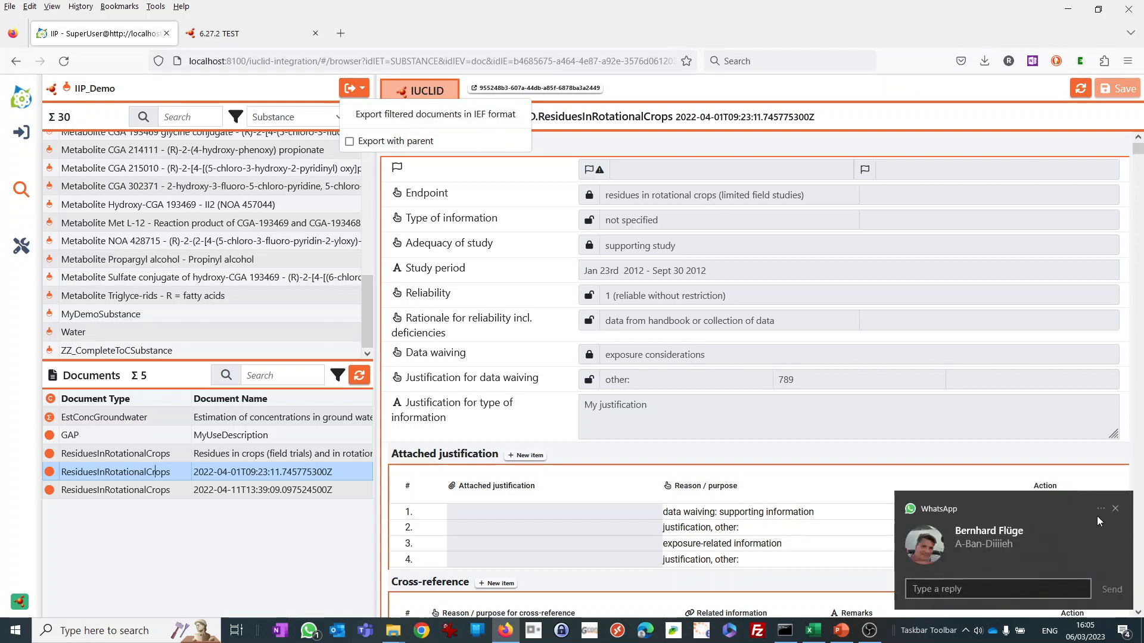
{"action": "left_click", "coordinate": [1115, 508]}
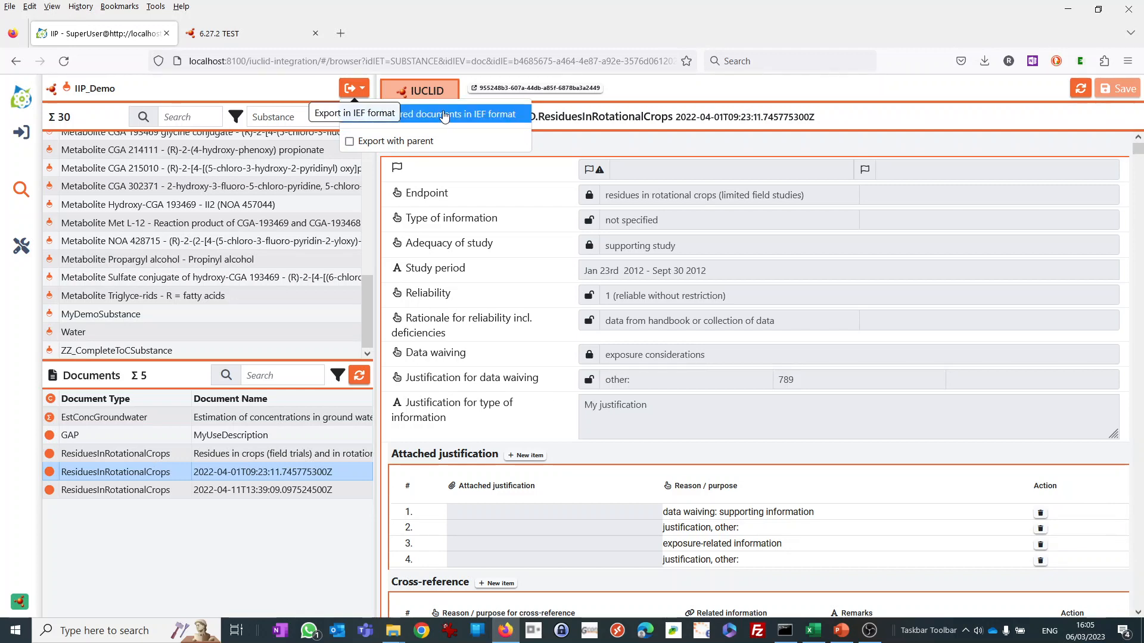
{"action": "left_click", "coordinate": [441, 117]}
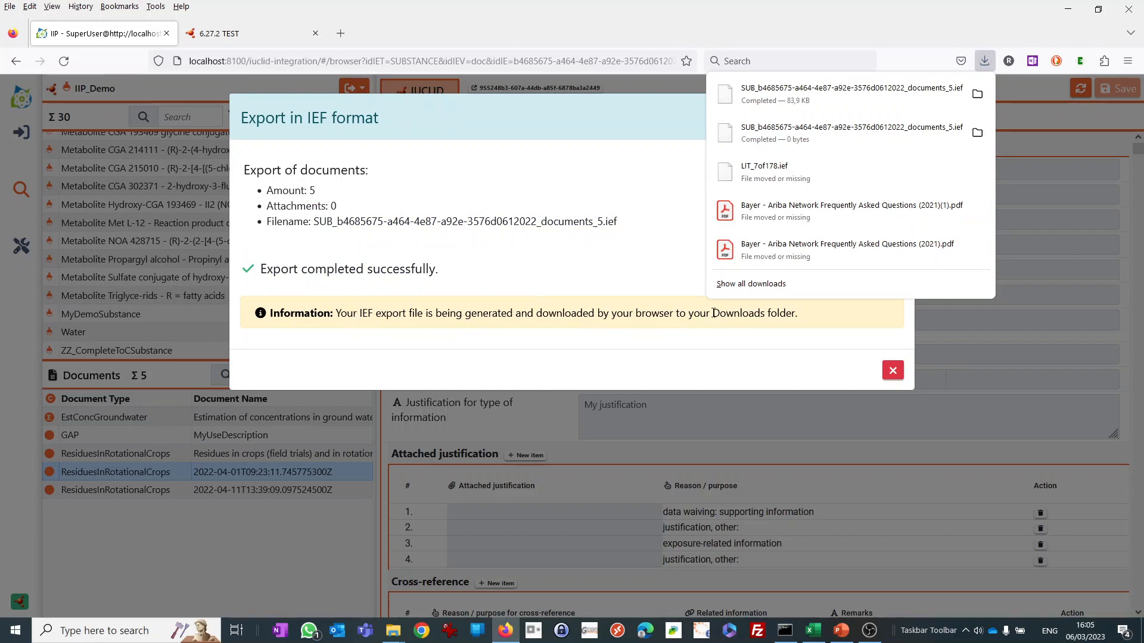
{"action": "left_click_drag", "start_coordinate": [712, 313], "coordinate": [766, 314]}
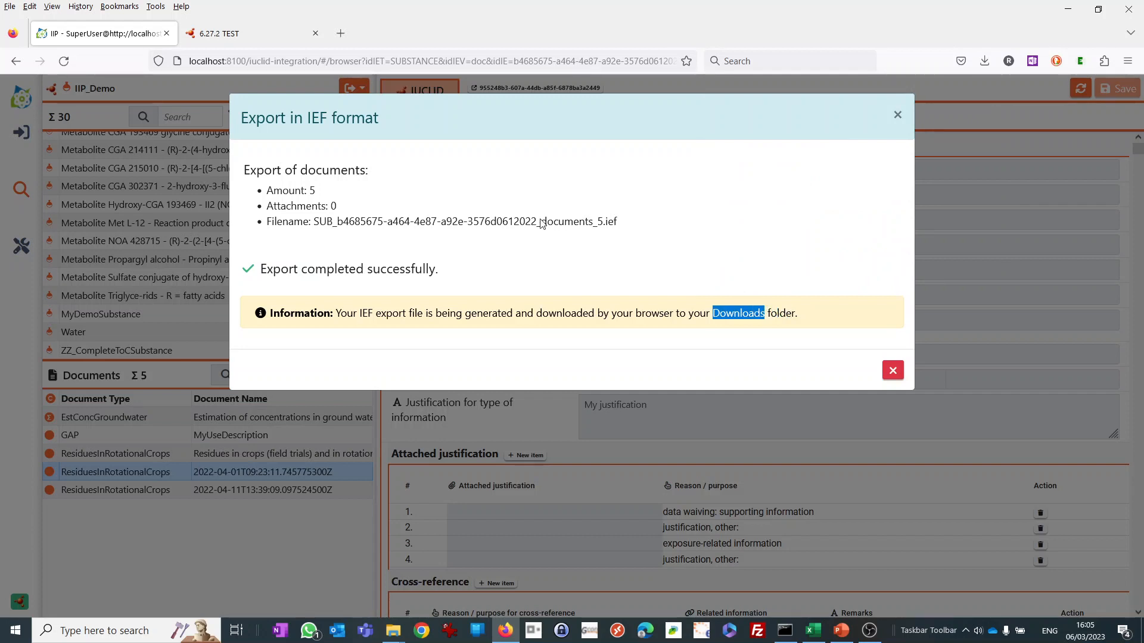
{"action": "left_click_drag", "start_coordinate": [337, 208], "coordinate": [269, 213]}
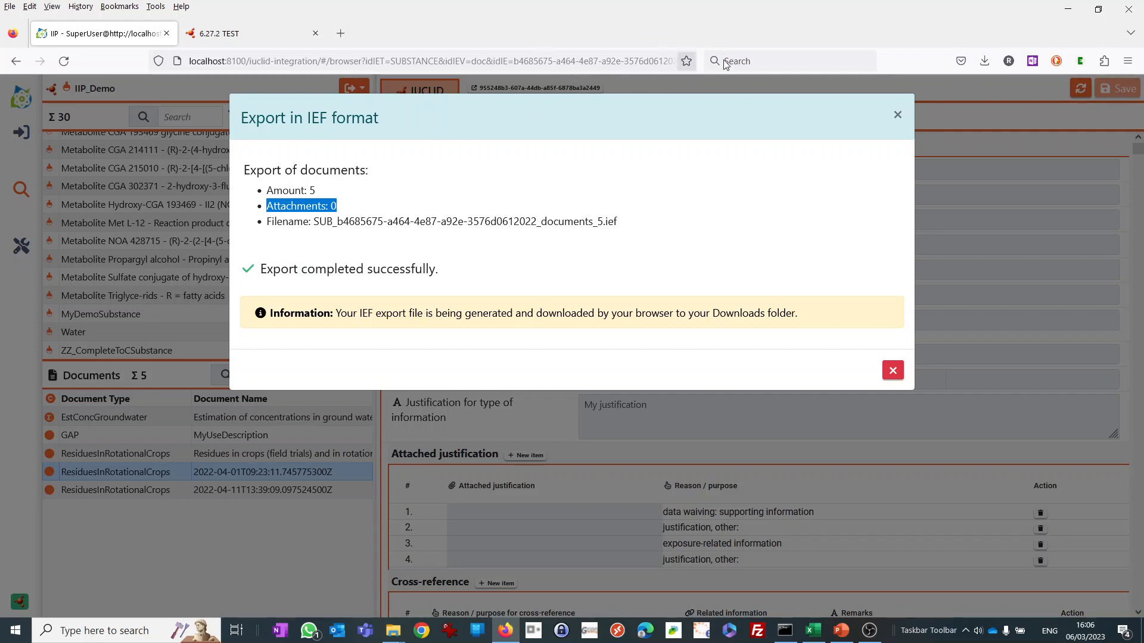
{"action": "left_click", "coordinate": [895, 116]}
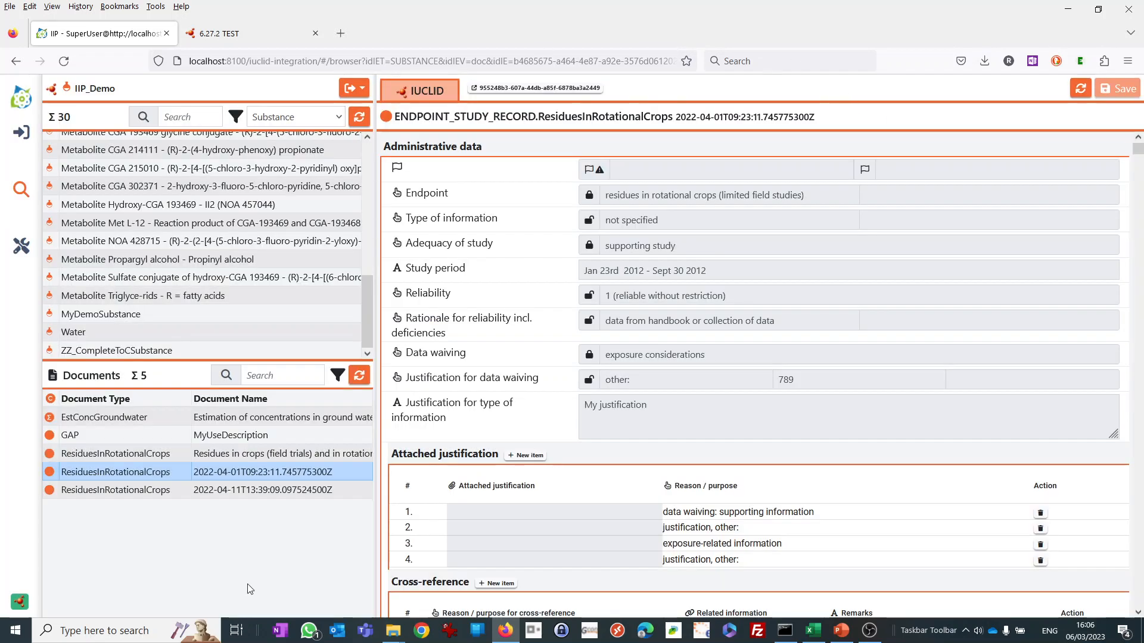
Open the exported SUB_b4685675-a464-4e87-a92e-3576d0612022_documents_5.ief from the Downloads folder in Notepad++.
{"action": "mouse_move", "coordinate": [390, 635]}
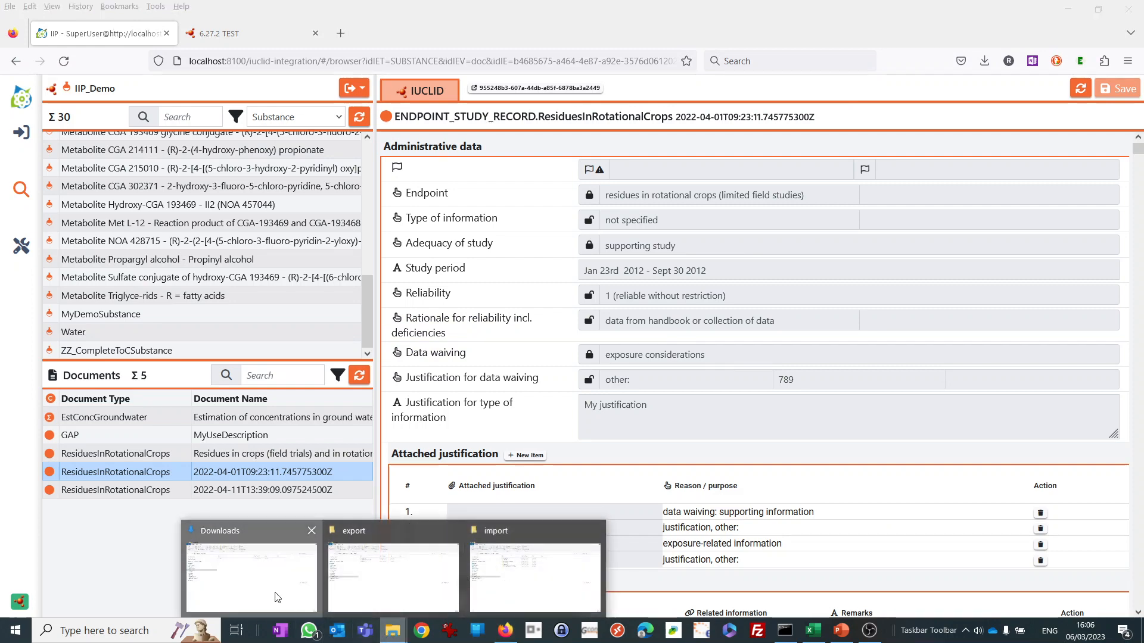
{"action": "left_click", "coordinate": [279, 593]}
{"action": "left_click", "coordinate": [335, 160]}
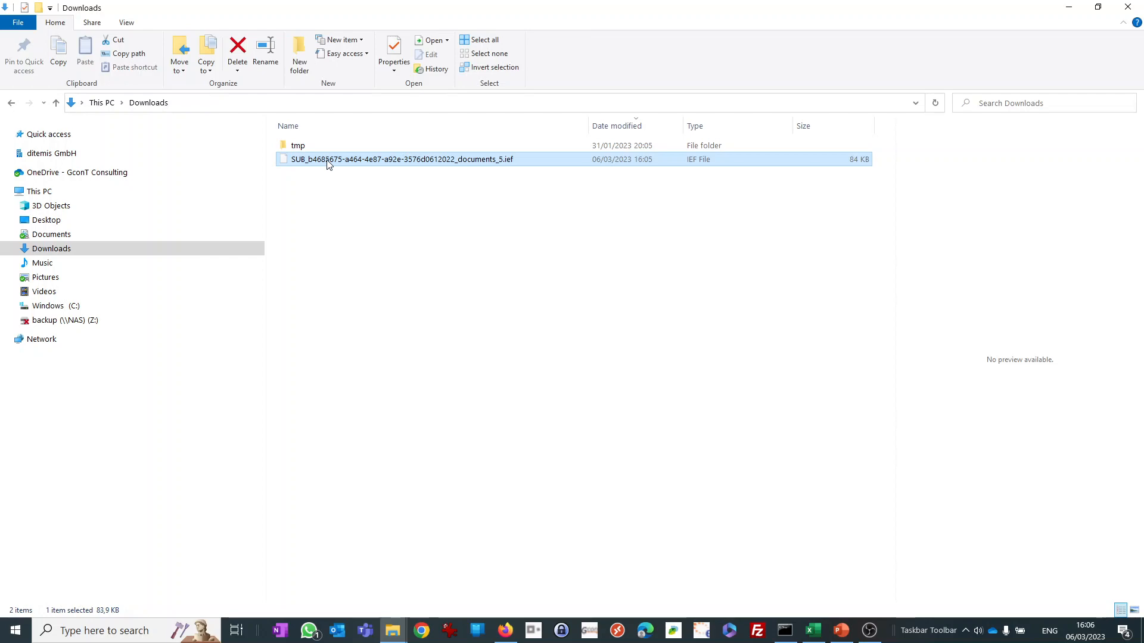
{"action": "right_click", "coordinate": [329, 164]}
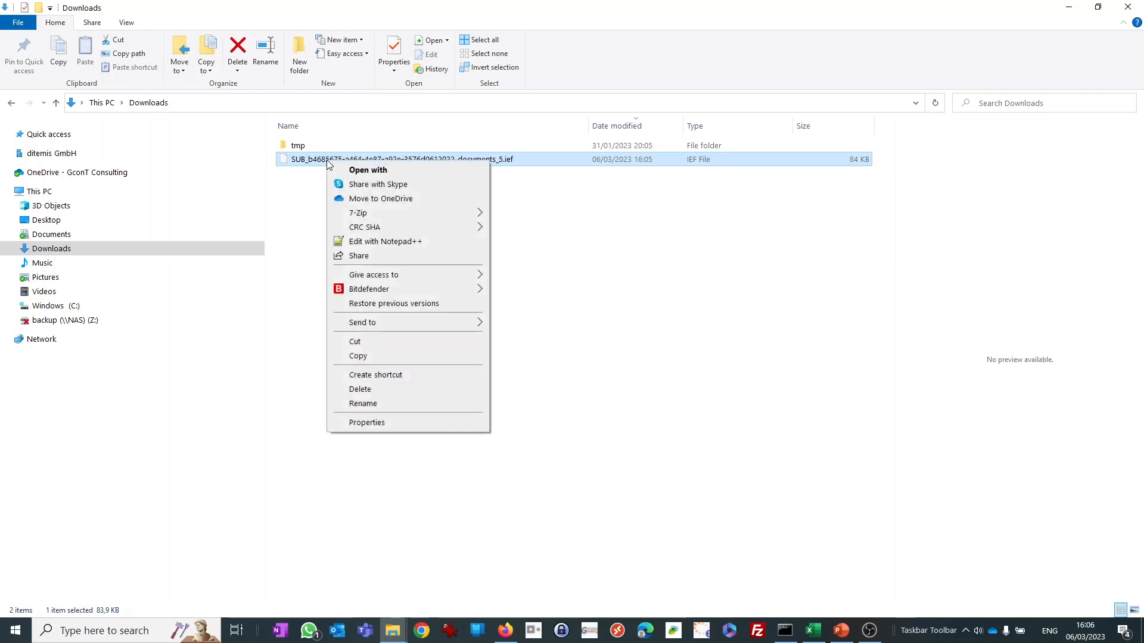
{"action": "left_click", "coordinate": [369, 245]}
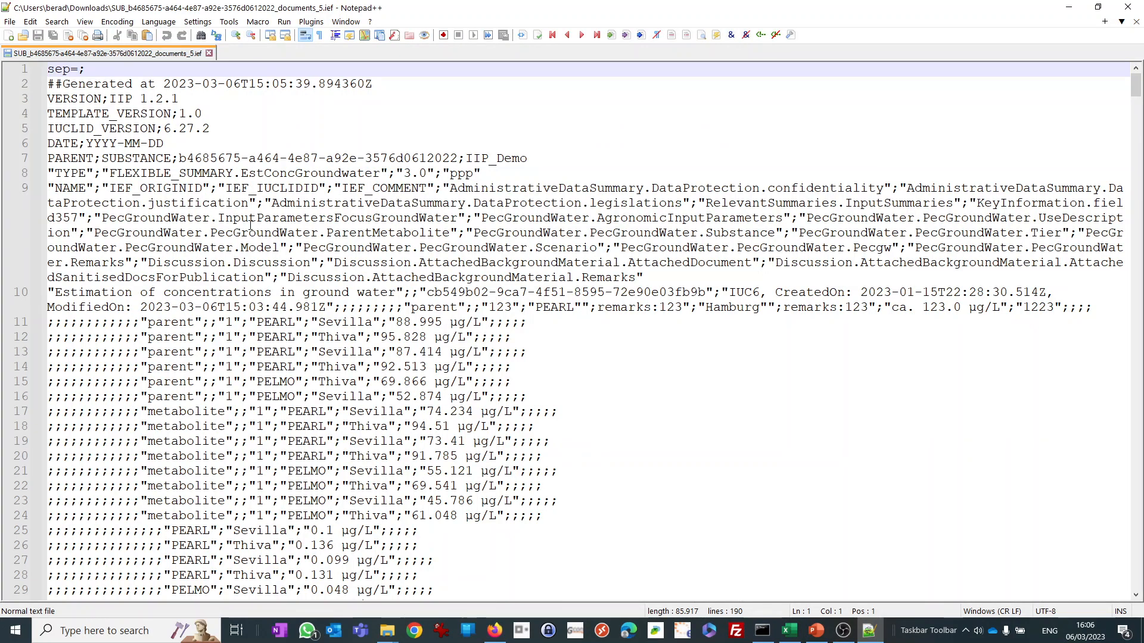
Review the PEC ground water records on lines 11 to 38 of the exported IEF file and close Notepad++.
{"action": "scroll", "coordinate": [246, 278], "scroll_direction": "down", "scroll_amount": 7}
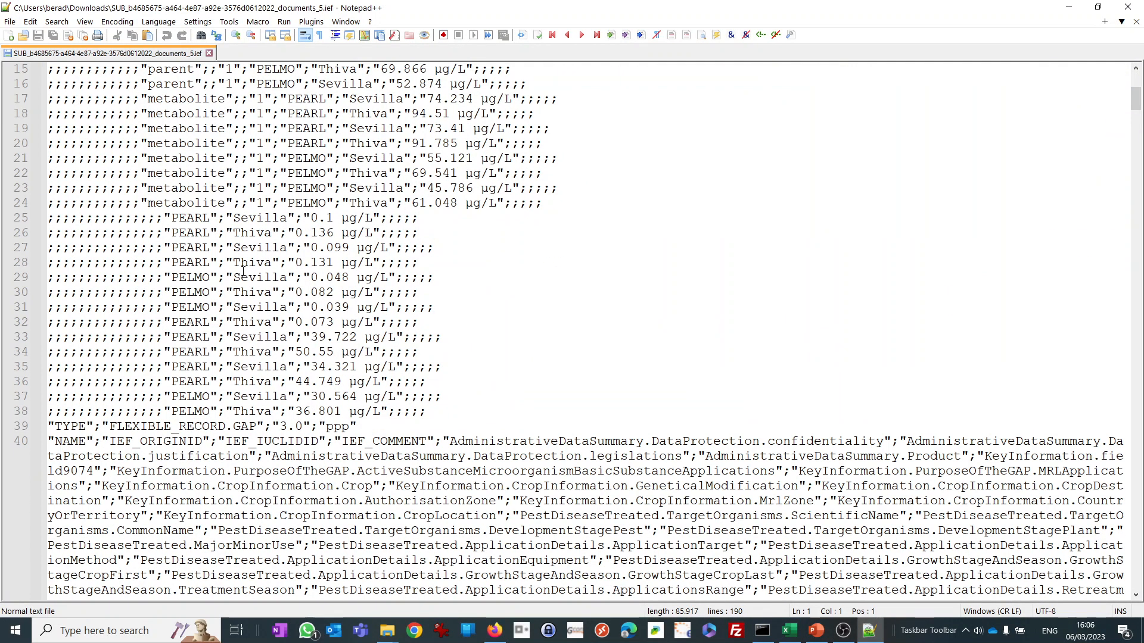
{"action": "scroll", "coordinate": [242, 271], "scroll_direction": "up", "scroll_amount": 3}
{"action": "left_click", "coordinate": [271, 143]}
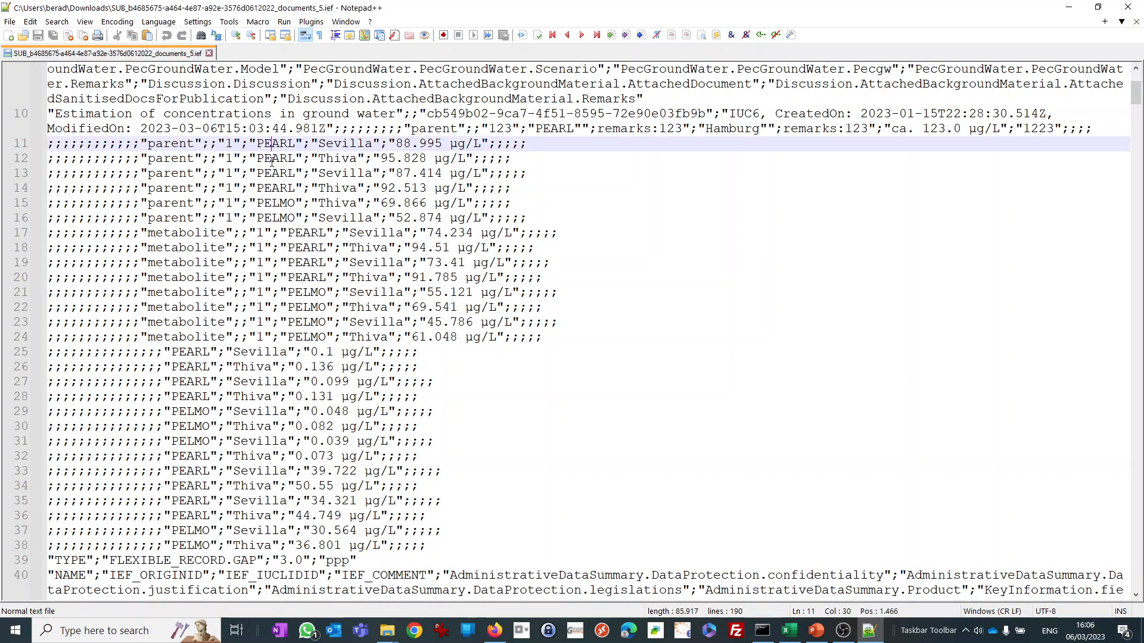
{"action": "left_click", "coordinate": [272, 161]}
{"action": "left_click", "coordinate": [326, 173]}
{"action": "left_click", "coordinate": [422, 188]}
{"action": "left_click", "coordinate": [411, 294]}
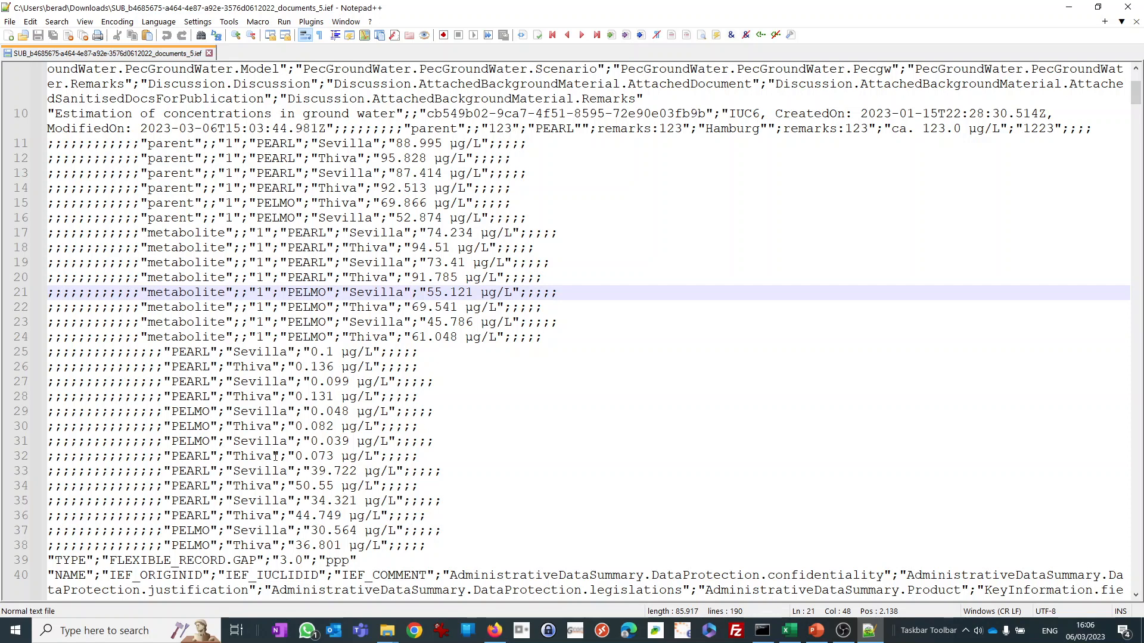
{"action": "left_click_drag", "start_coordinate": [450, 548], "coordinate": [2, 146]}
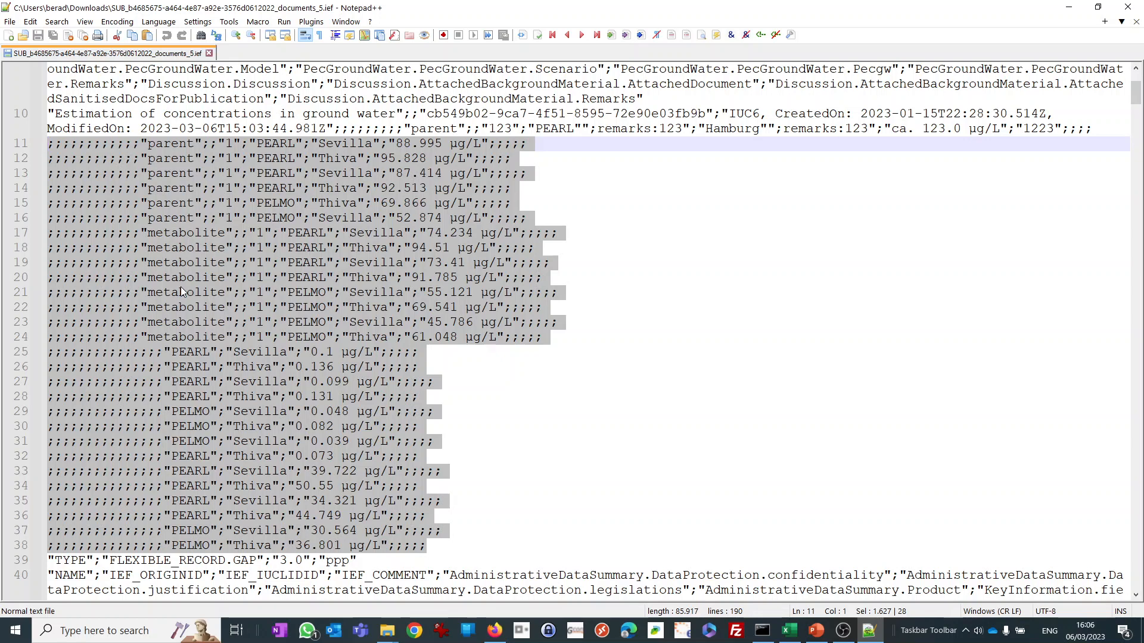
{"action": "left_click", "coordinate": [353, 291]}
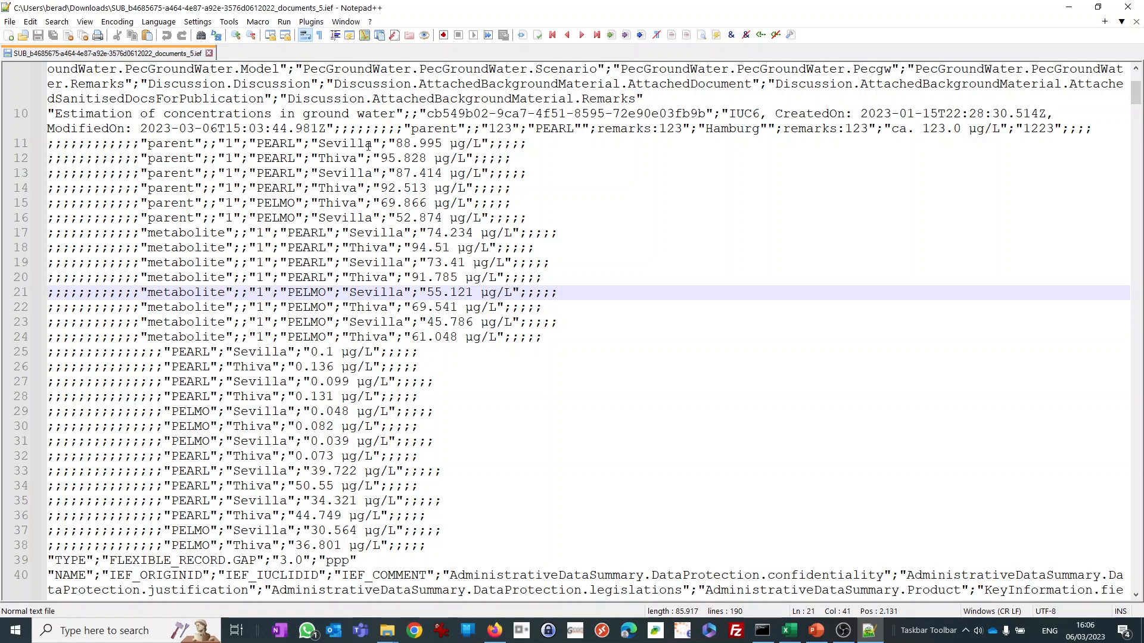
{"action": "left_click", "coordinate": [1128, 6]}
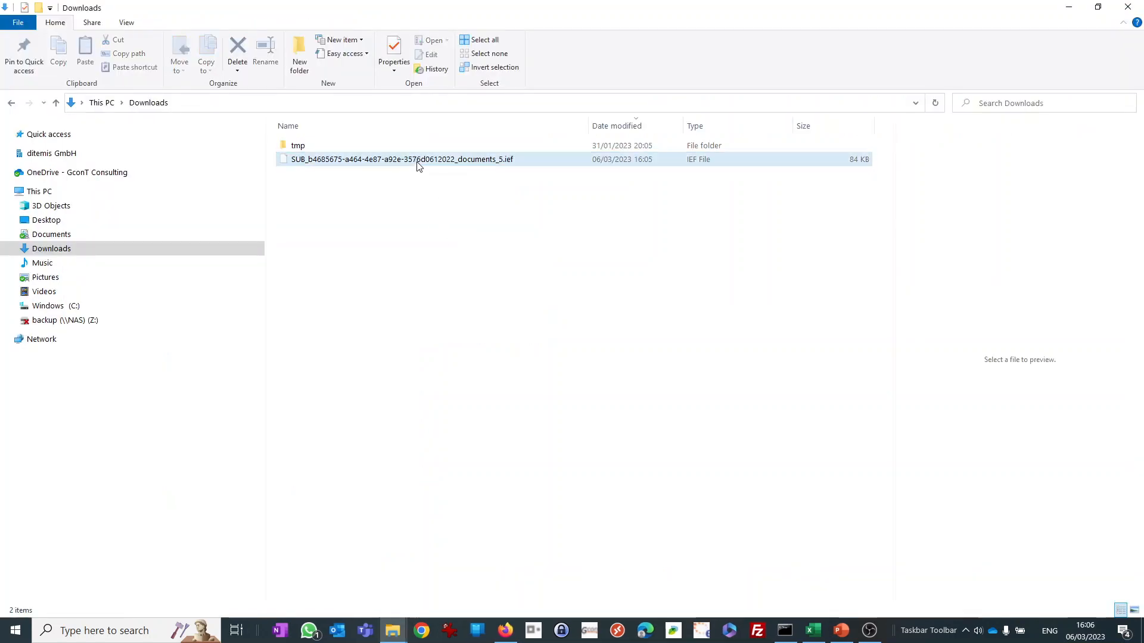
Duplicate the exported IEF file in the Downloads folder and rename the copy as SUB_b4685675-a464-4e87-a92e-3576d0612022_documents_5 - Copy.csv.
{"action": "key", "text": "ctrl+c"}
{"action": "left_click", "coordinate": [416, 207]}
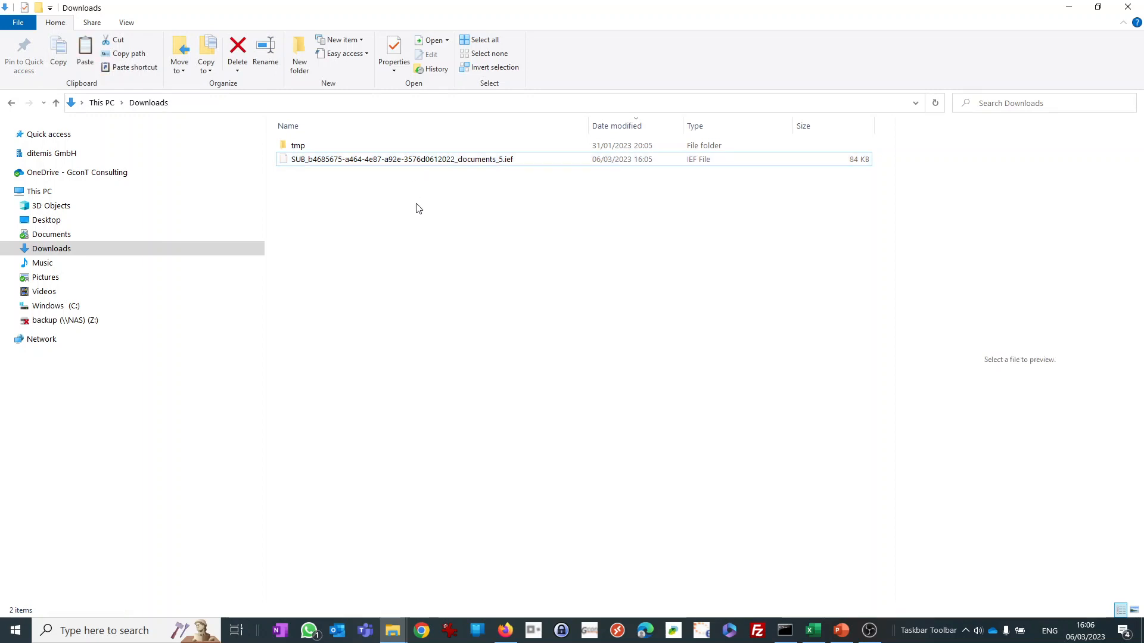
{"action": "key", "text": "ctrl+v"}
{"action": "left_click", "coordinate": [500, 173]}
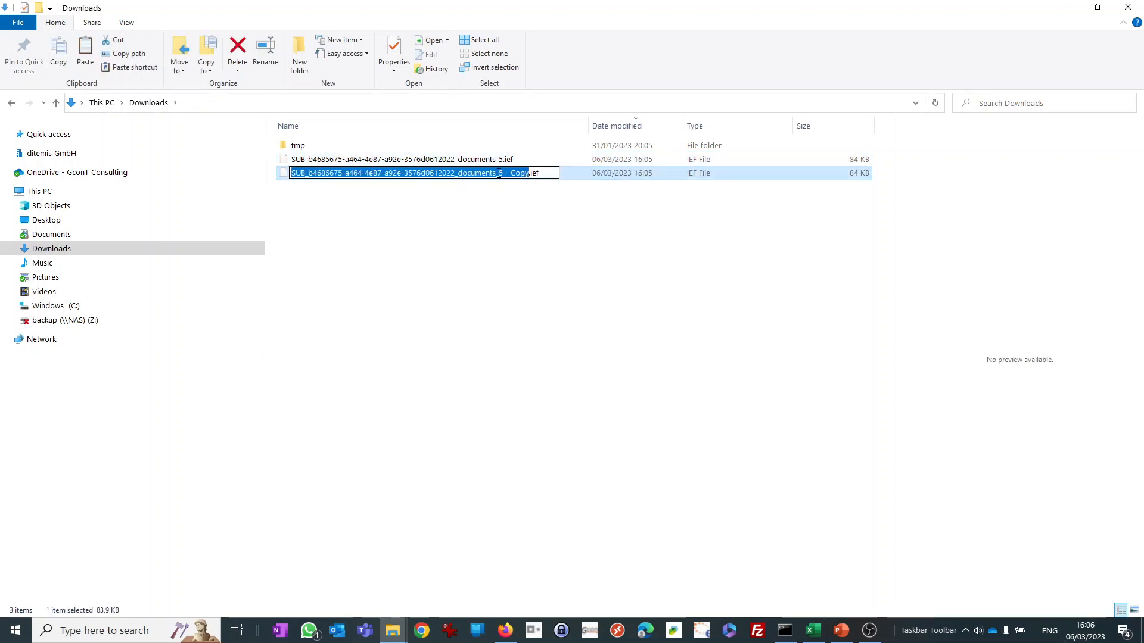
{"action": "left_click", "coordinate": [548, 173]}
{"action": "key", "text": "BackSpace"}
{"action": "key", "text": "BackSpace"}
{"action": "key", "text": "BackSpace"}
{"action": "key", "text": "BackSpace"}
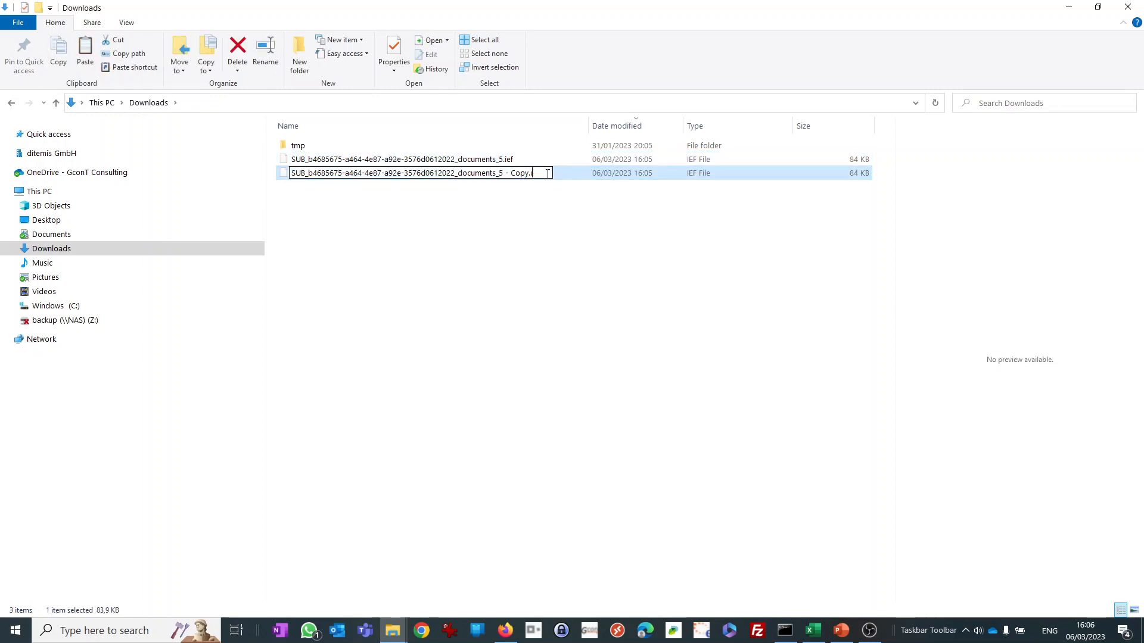
{"action": "type", "text": ".csv"}
{"action": "key", "text": "Return"}
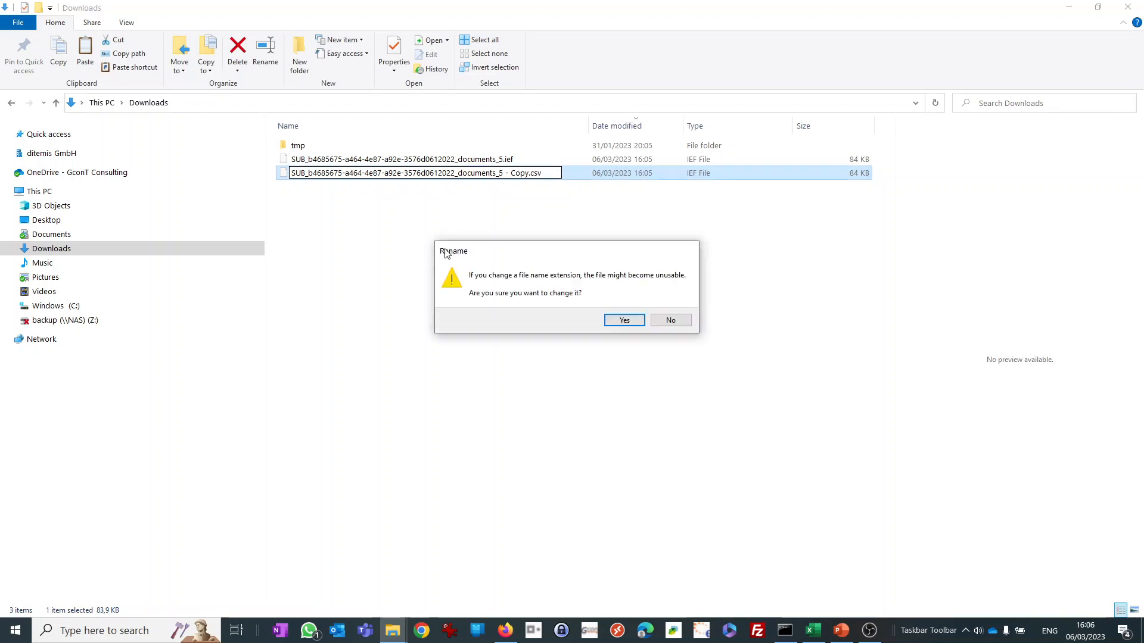
{"action": "left_click", "coordinate": [609, 328]}
Open the CSV copy in Excel, examine its ground water and residues document rows and columns, and close it.
{"action": "double_click", "coordinate": [350, 173]}
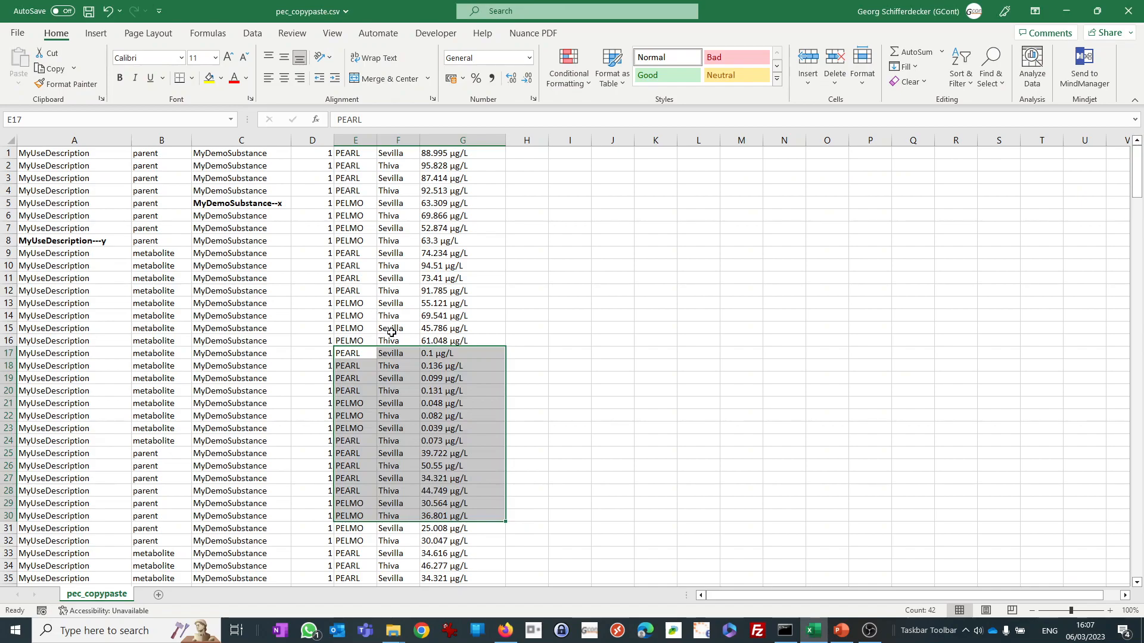
{"action": "left_click", "coordinate": [390, 328]}
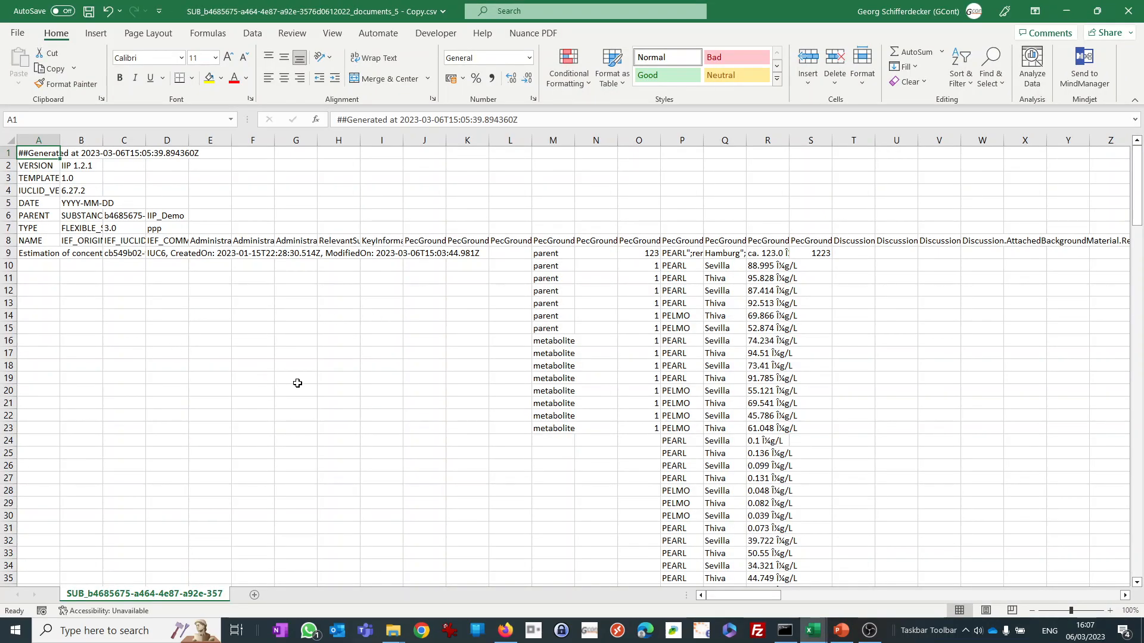
{"action": "scroll", "coordinate": [297, 383], "scroll_direction": "down", "scroll_amount": 1}
{"action": "scroll", "coordinate": [297, 383], "scroll_direction": "down", "scroll_amount": 6}
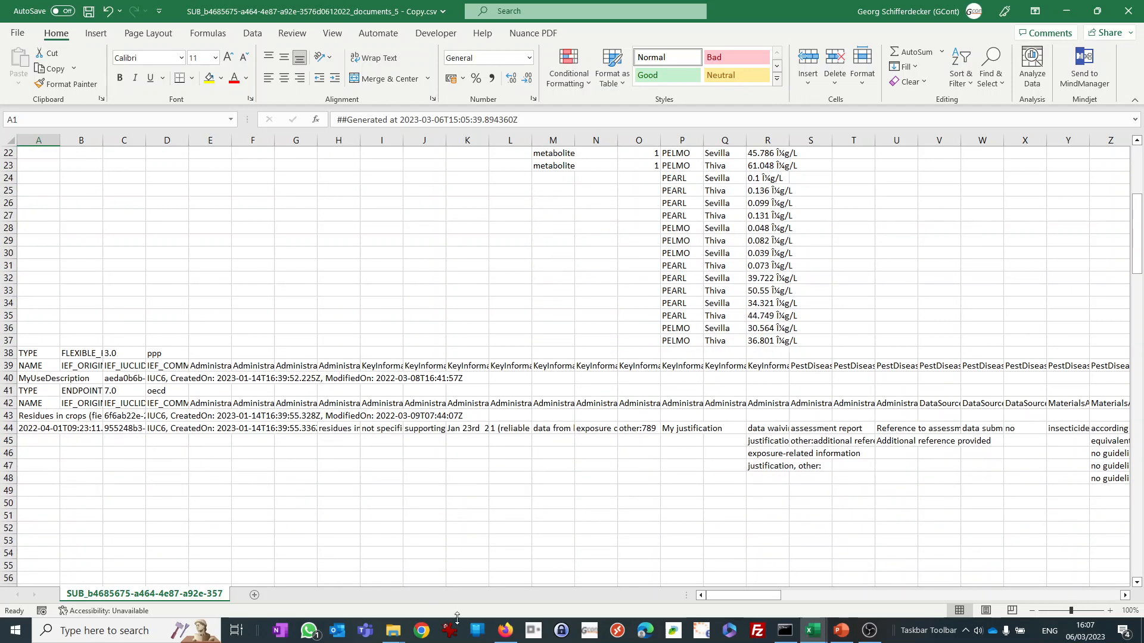
{"action": "left_click_drag", "start_coordinate": [739, 595], "coordinate": [769, 598]}
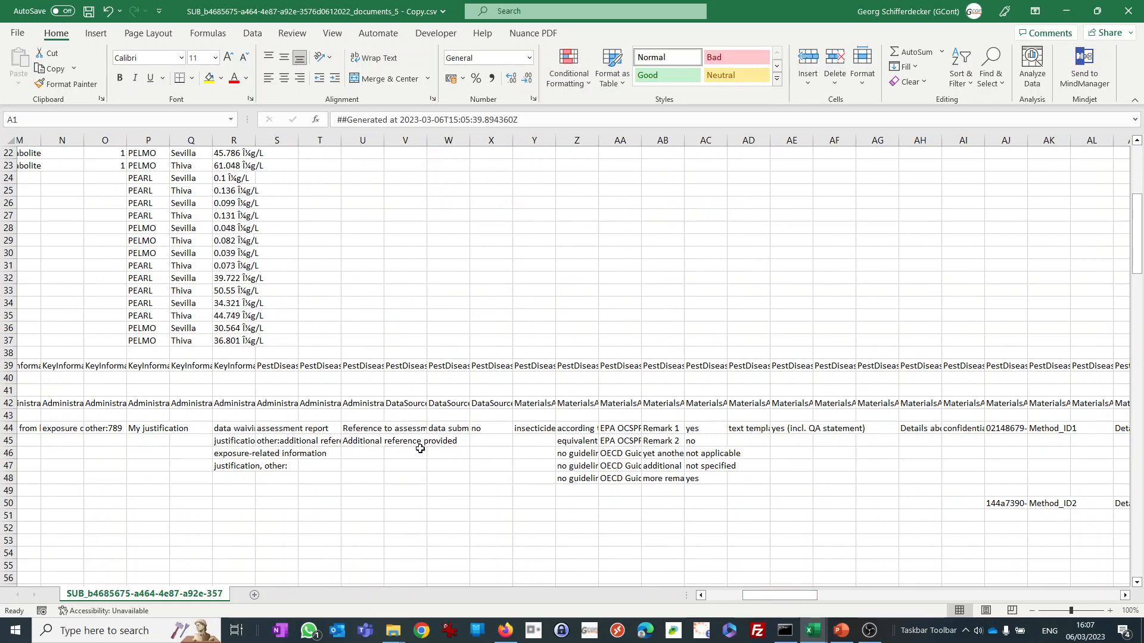
{"action": "scroll", "coordinate": [420, 448], "scroll_direction": "down", "scroll_amount": 7}
{"action": "scroll", "coordinate": [420, 449], "scroll_direction": "up", "scroll_amount": 7}
{"action": "left_click", "coordinate": [240, 307]}
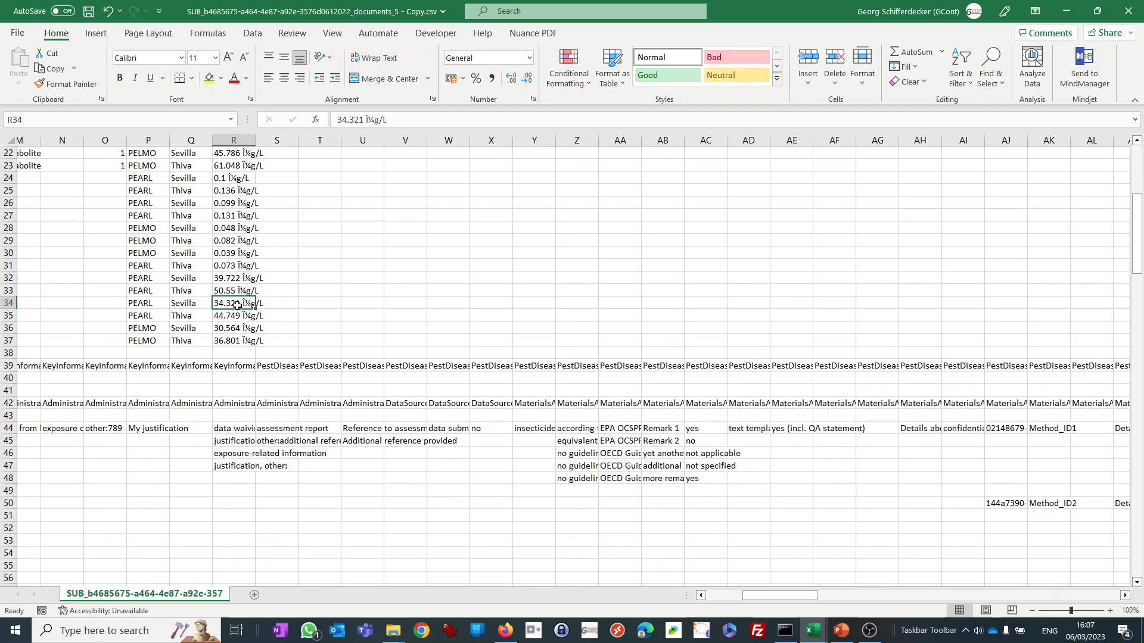
{"action": "scroll", "coordinate": [705, 491], "scroll_direction": "down", "scroll_amount": 3}
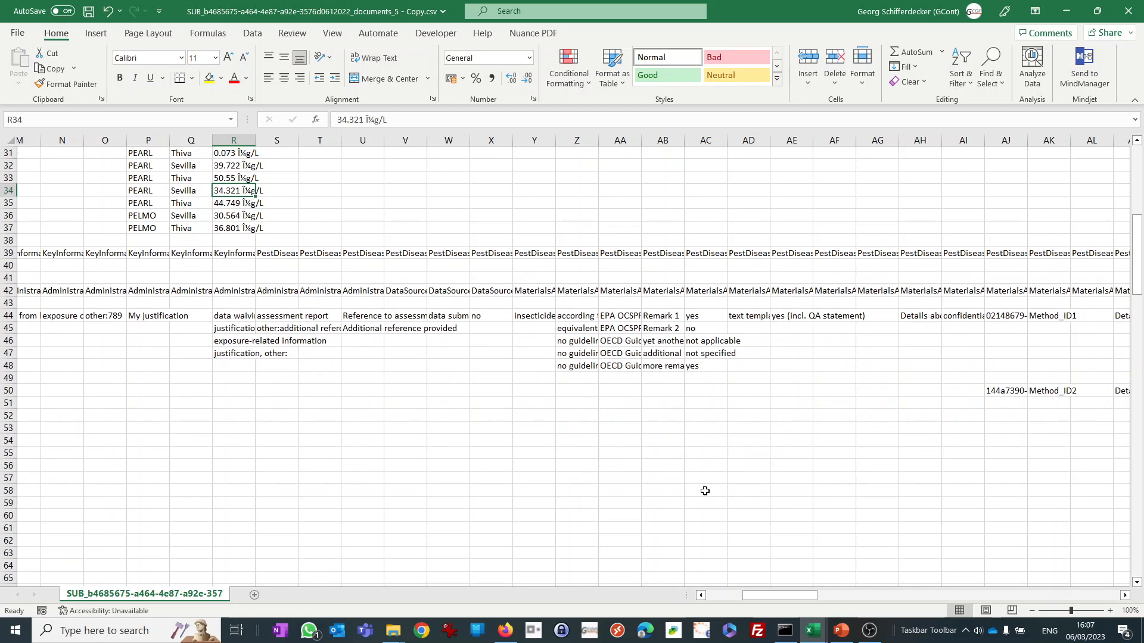
{"action": "scroll", "coordinate": [704, 491], "scroll_direction": "up", "scroll_amount": 10}
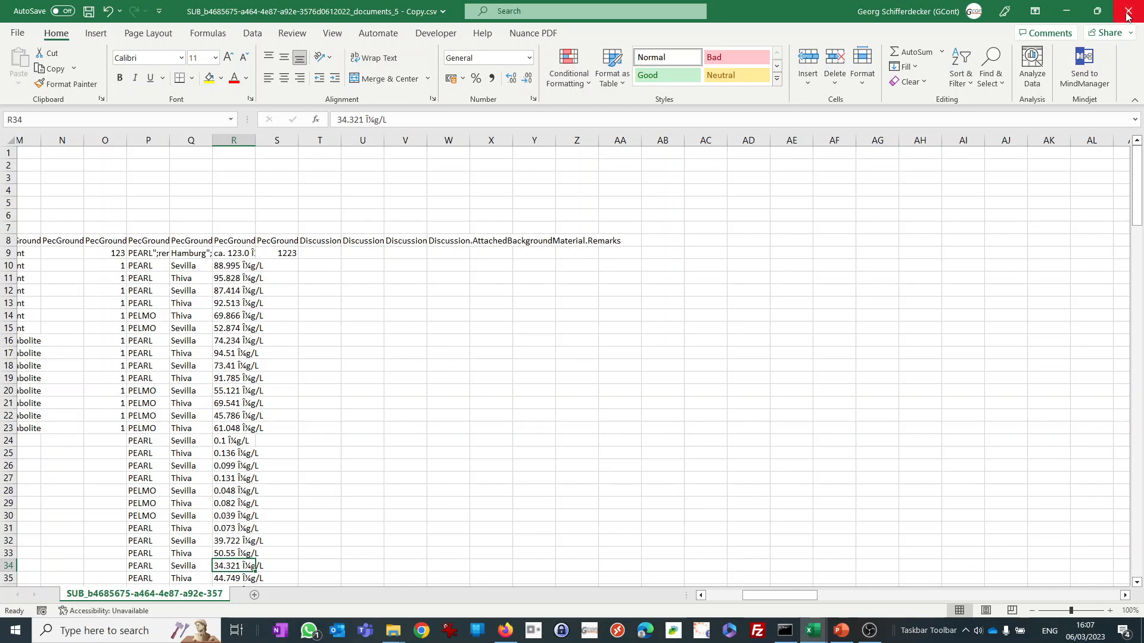
{"action": "left_click_drag", "start_coordinate": [751, 595], "coordinate": [702, 597]}
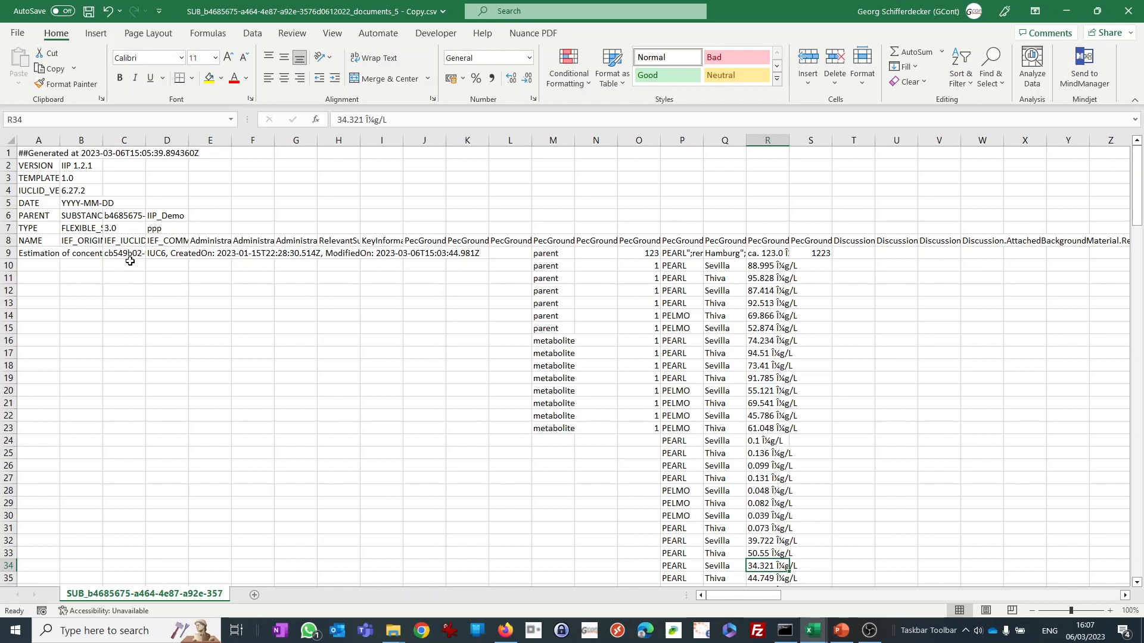
{"action": "left_click", "coordinate": [1128, 12]}
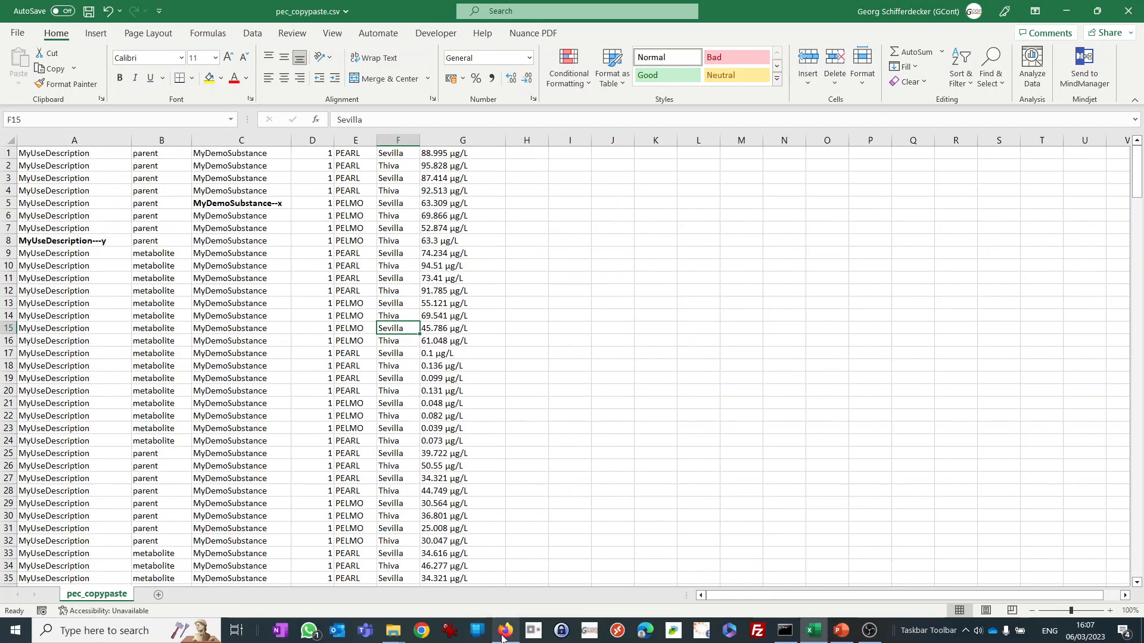
Copy SUB_b4685675-a464-4e87-a92e-3576d0612022_documents_5.ief from the Downloads folder into C:\temp\import\SUBSTANCE.
{"action": "left_click", "coordinate": [503, 631]}
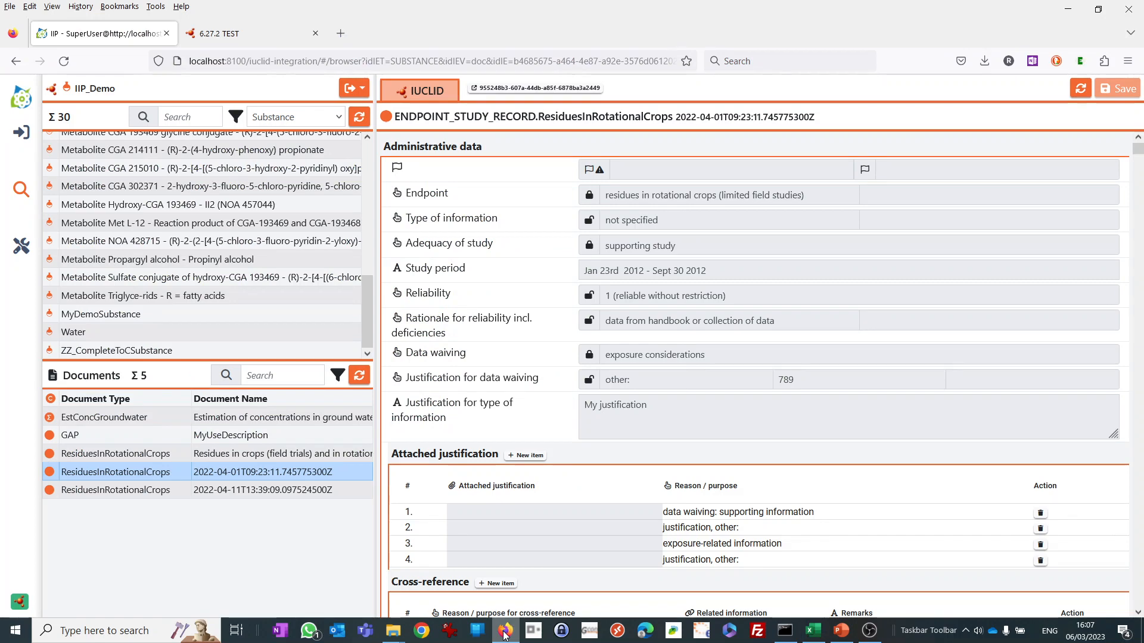
{"action": "left_click", "coordinate": [393, 630]}
{"action": "left_click", "coordinate": [276, 591]}
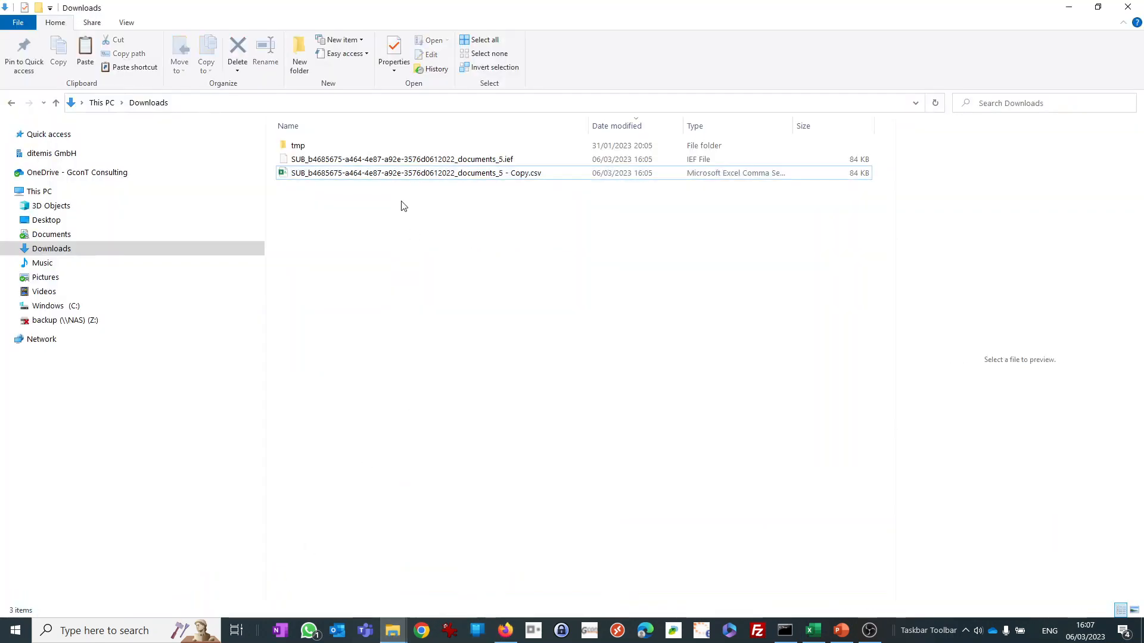
{"action": "left_click", "coordinate": [386, 159]}
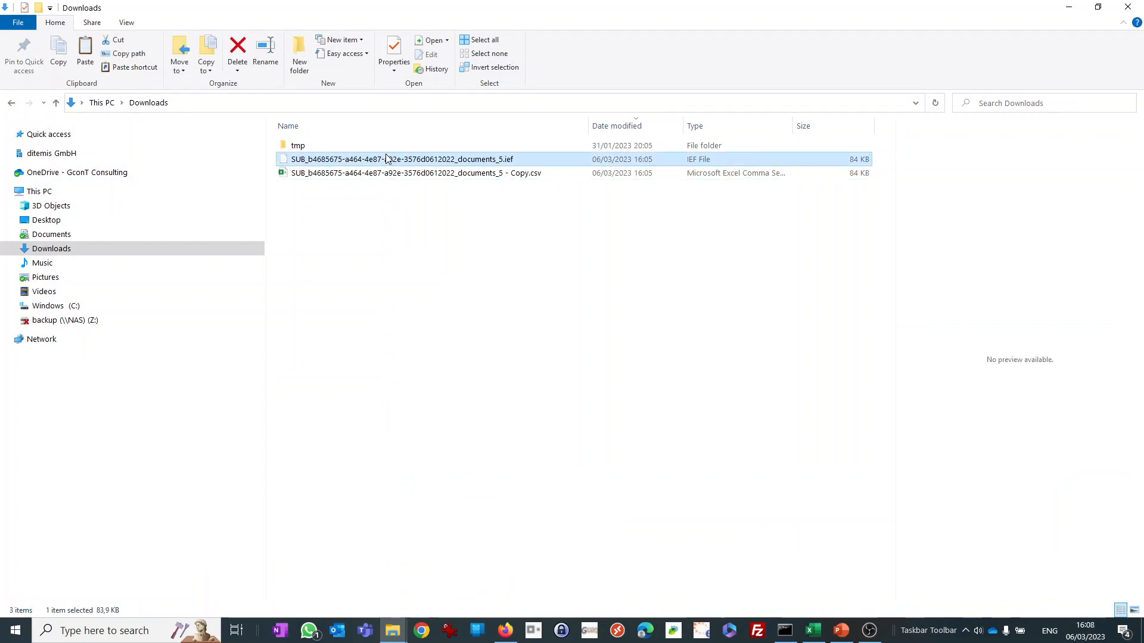
{"action": "left_click", "coordinate": [505, 633]}
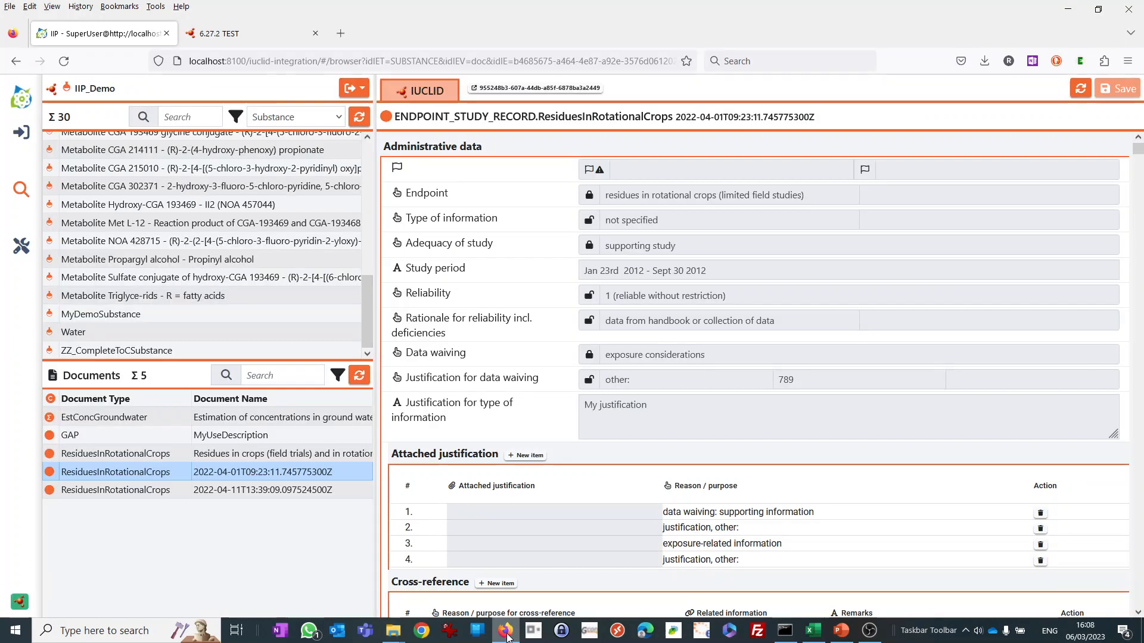
{"action": "left_click", "coordinate": [392, 630]}
{"action": "left_click", "coordinate": [519, 585]}
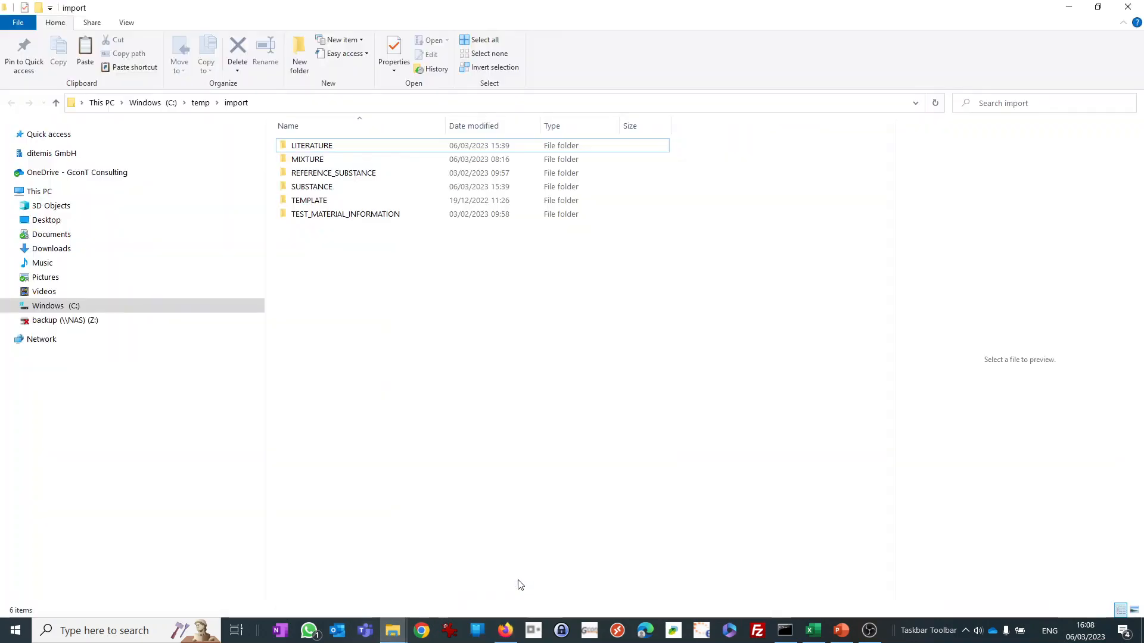
{"action": "left_click", "coordinate": [299, 189]}
{"action": "double_click", "coordinate": [299, 189]}
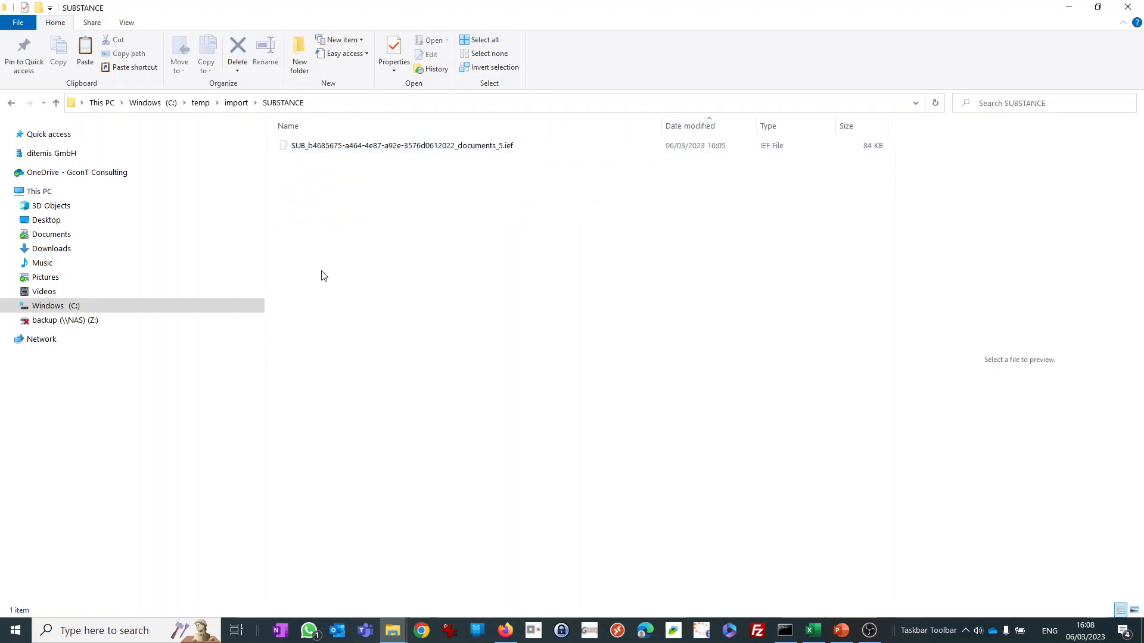
Switch to the IUCLID Integration Platform, open import job management for IIP_Demo and delete all existing jobs.
{"action": "left_click", "coordinate": [506, 631]}
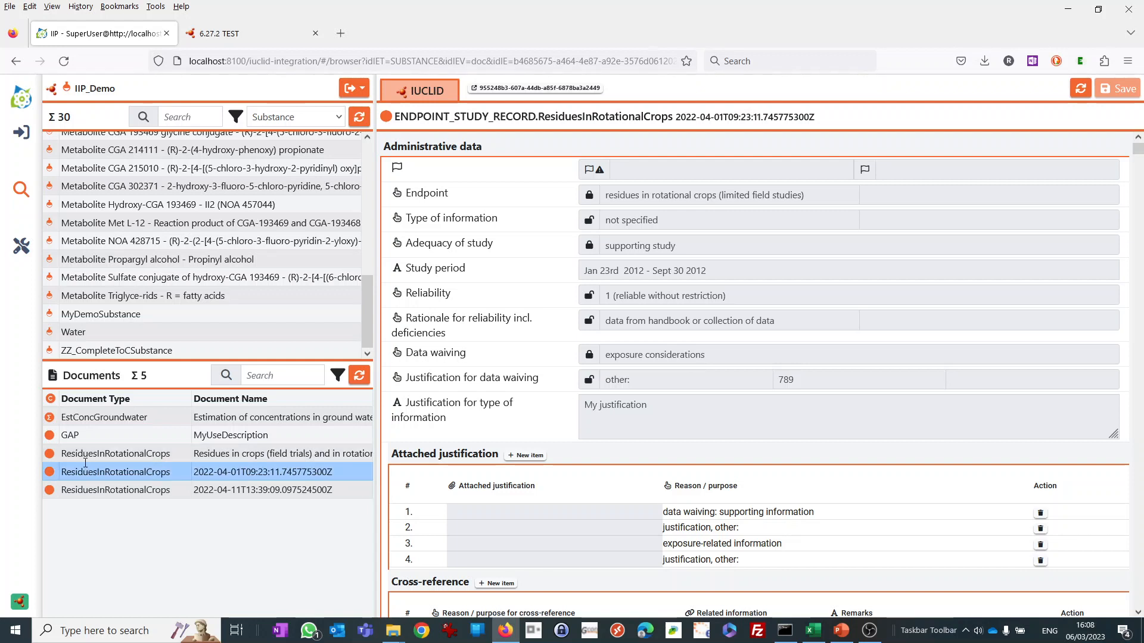
{"action": "left_click", "coordinate": [21, 134]}
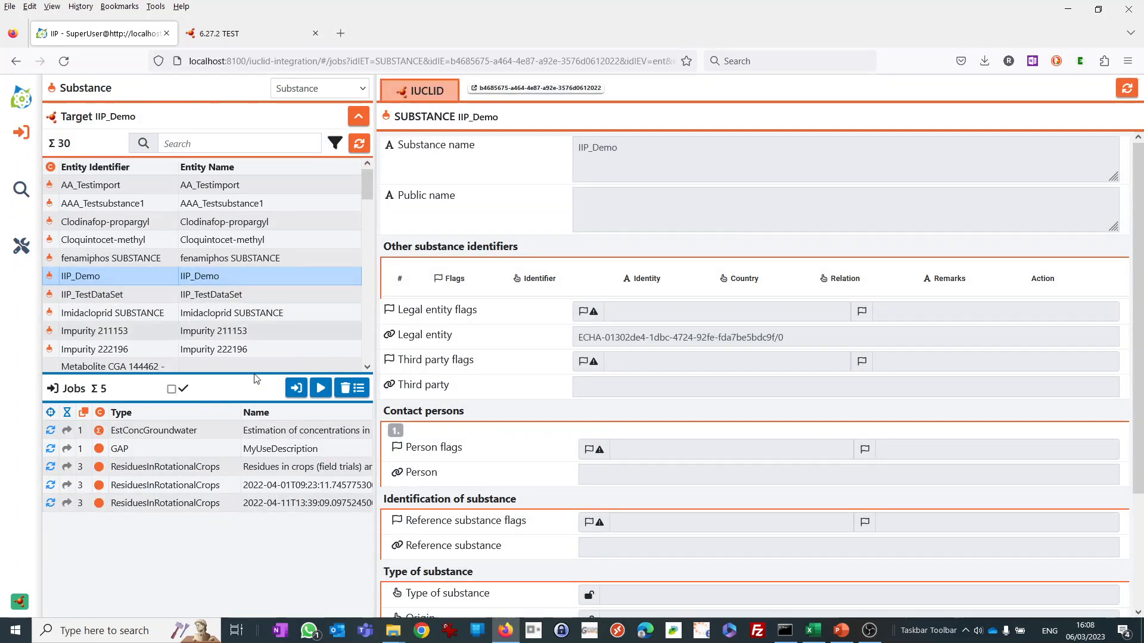
{"action": "left_click", "coordinate": [351, 388]}
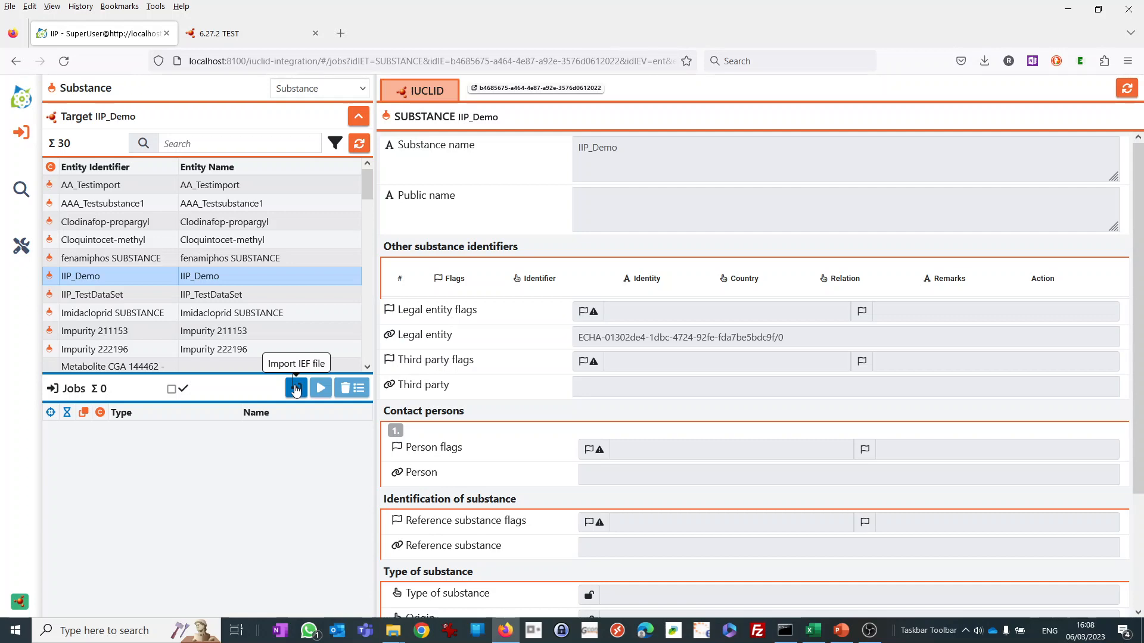
Import the jobs from SUB_b4685675-a464-4e87-a92e-3576d0612022_documents_5.ief for target IIP_Demo and close the import report.
{"action": "left_click", "coordinate": [296, 389]}
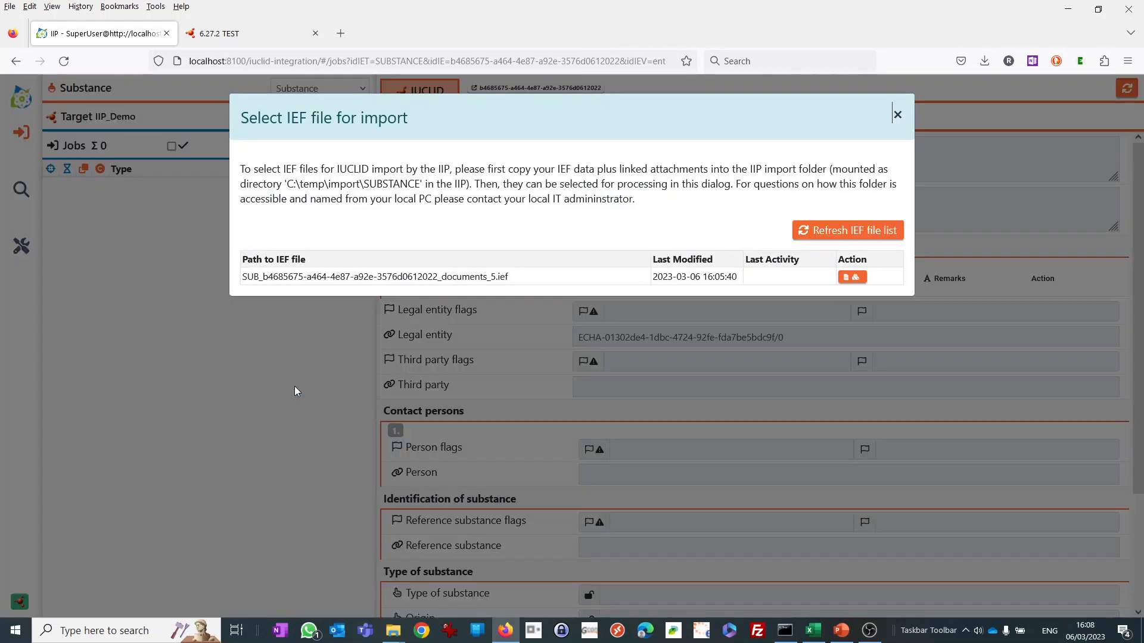
{"action": "left_click", "coordinate": [851, 311]}
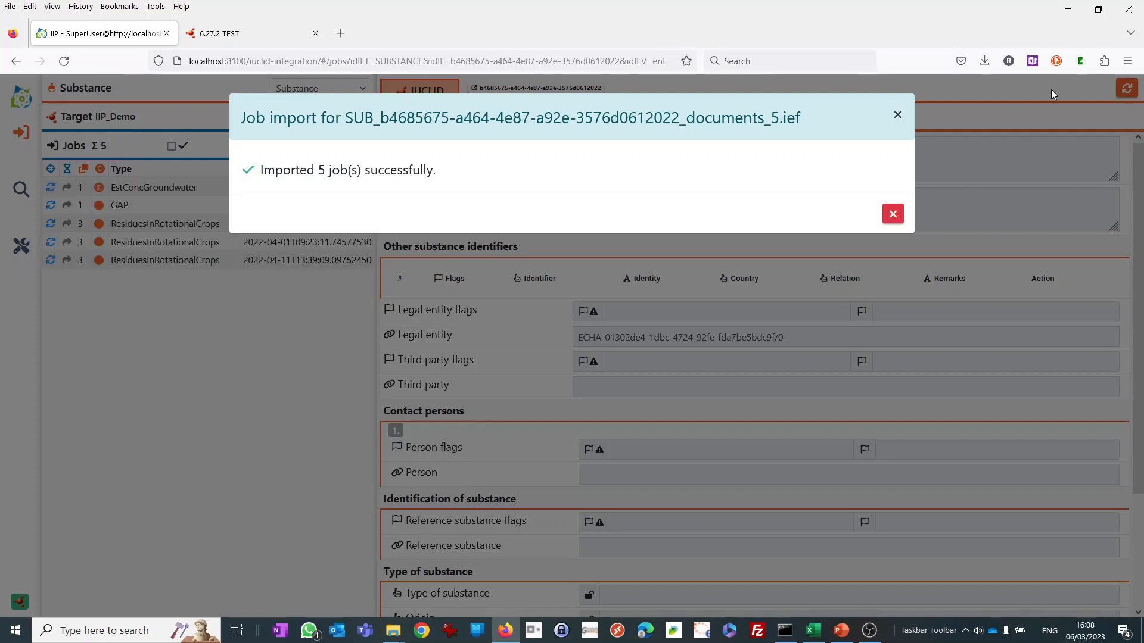
{"action": "left_click", "coordinate": [892, 215]}
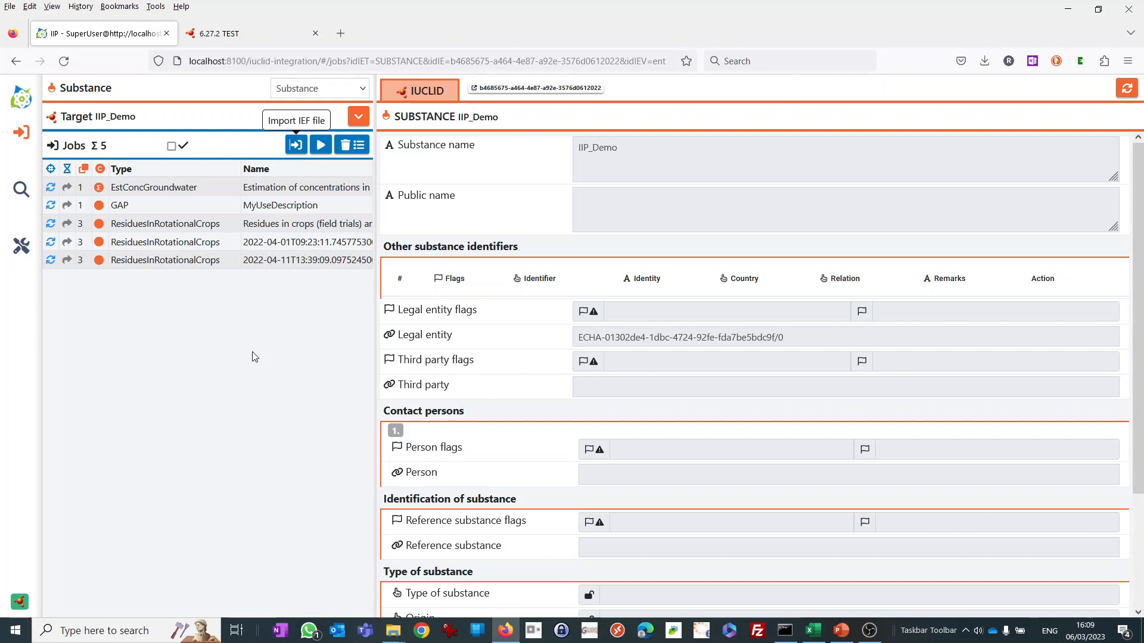
Open the imported EstConcGroundwater job and review its PEC ground water table.
{"action": "left_click", "coordinate": [149, 188]}
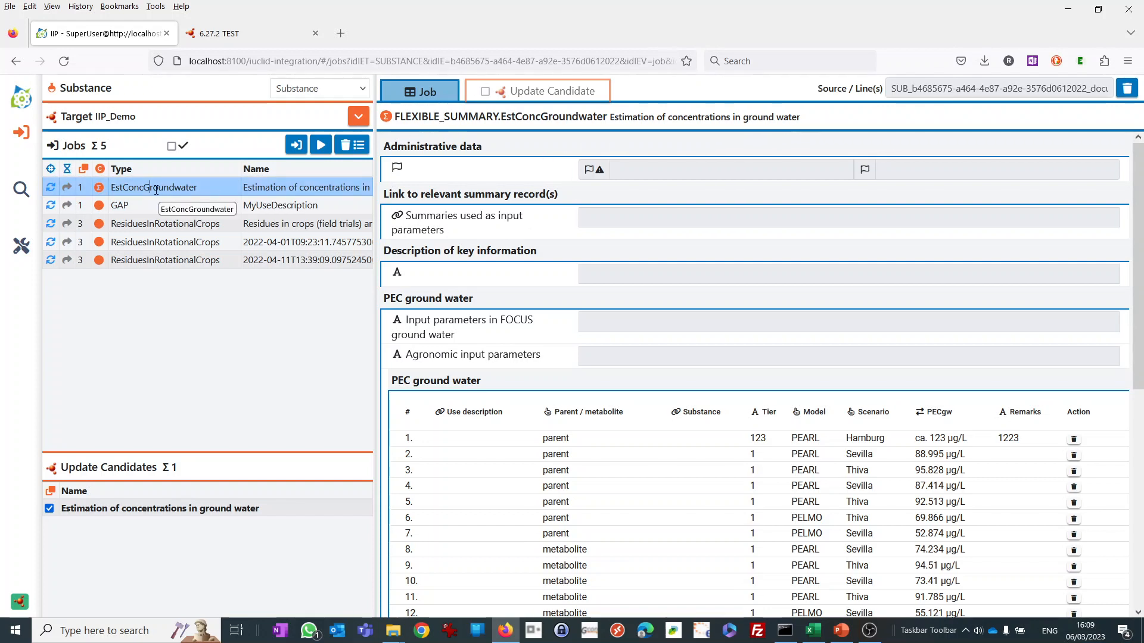
{"action": "scroll", "coordinate": [607, 396], "scroll_direction": "down", "scroll_amount": 4}
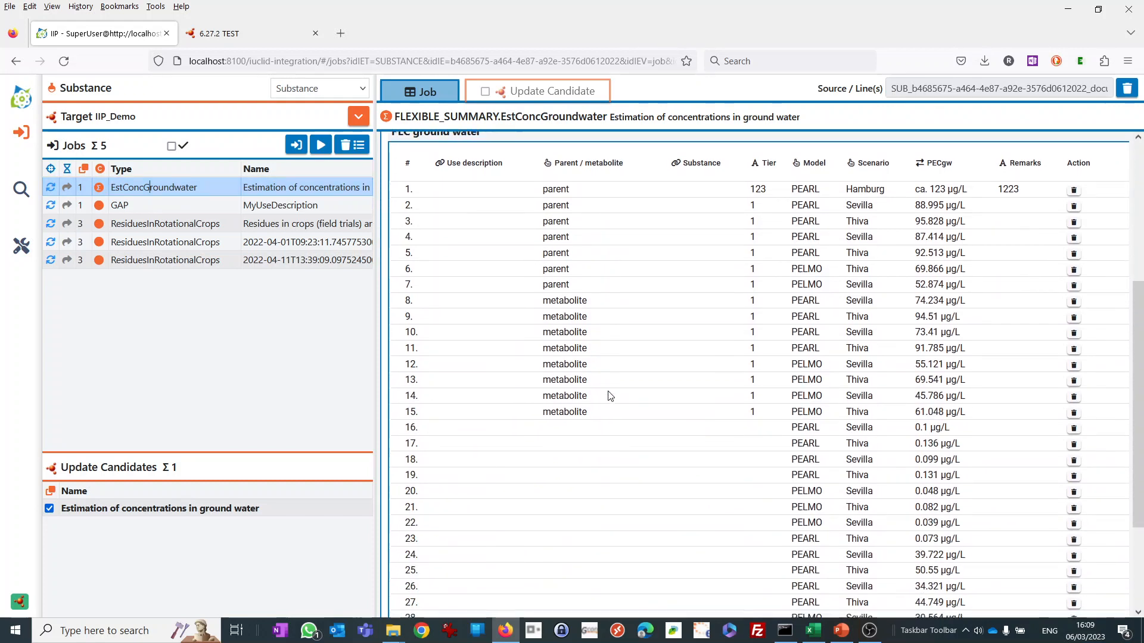
{"action": "scroll", "coordinate": [756, 472], "scroll_direction": "down", "scroll_amount": 3}
{"action": "scroll", "coordinate": [679, 352], "scroll_direction": "up", "scroll_amount": 3}
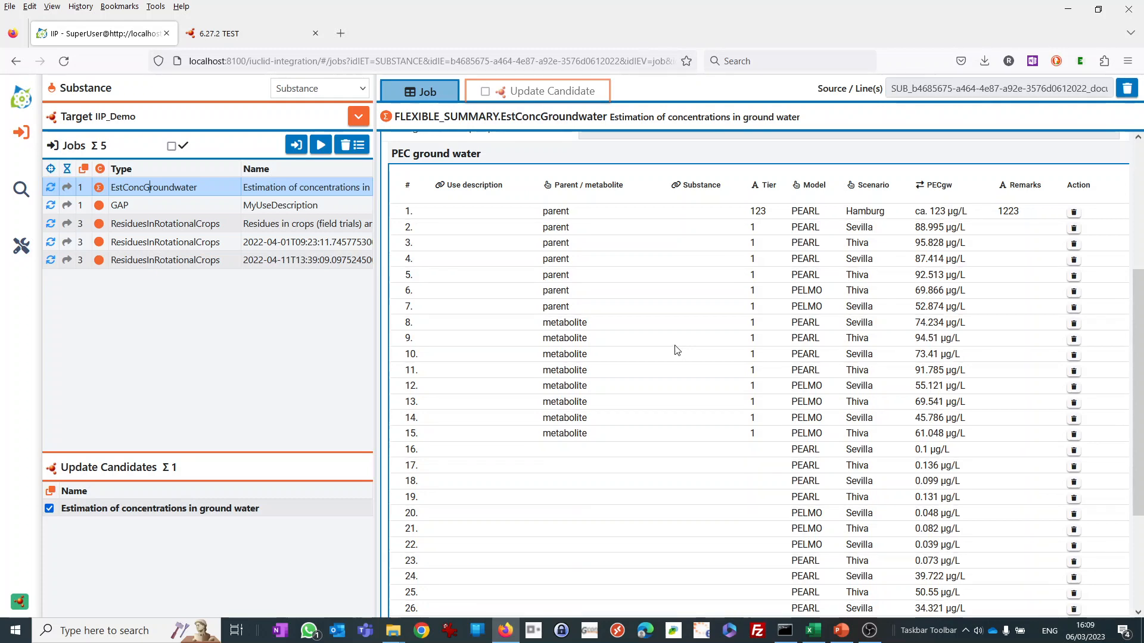
{"action": "scroll", "coordinate": [677, 350], "scroll_direction": "up", "scroll_amount": 3}
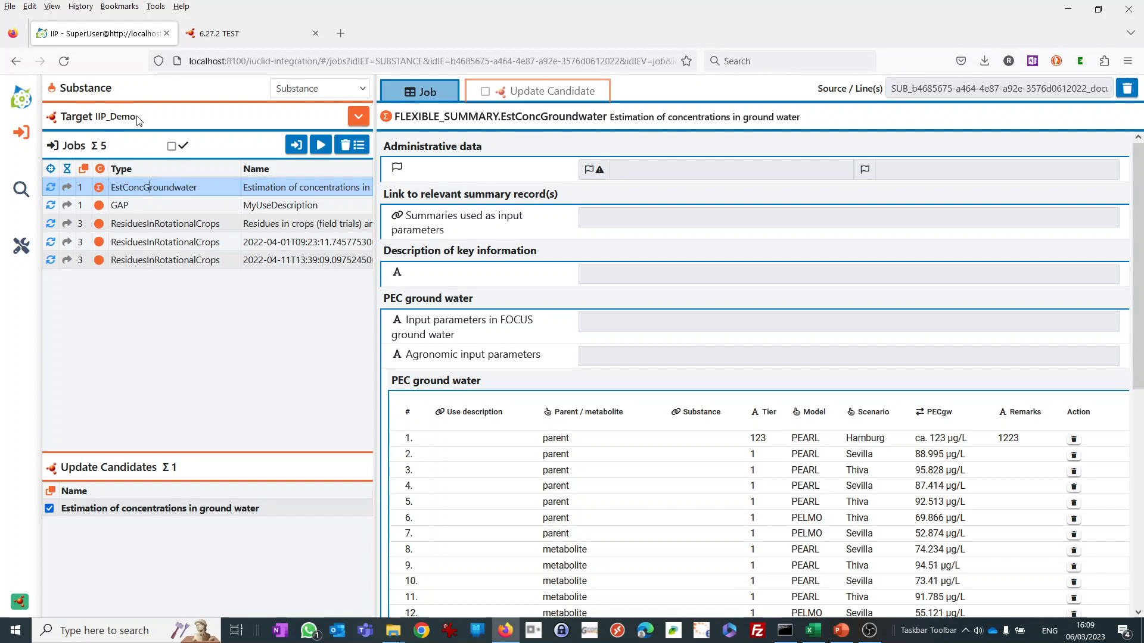
Compare the EstConcGroundwater job for IIP_Demo with its update candidate "Estimation of concentrations in ground water", including the PEC ground water table.
{"action": "left_click_drag", "start_coordinate": [138, 118], "coordinate": [96, 117]}
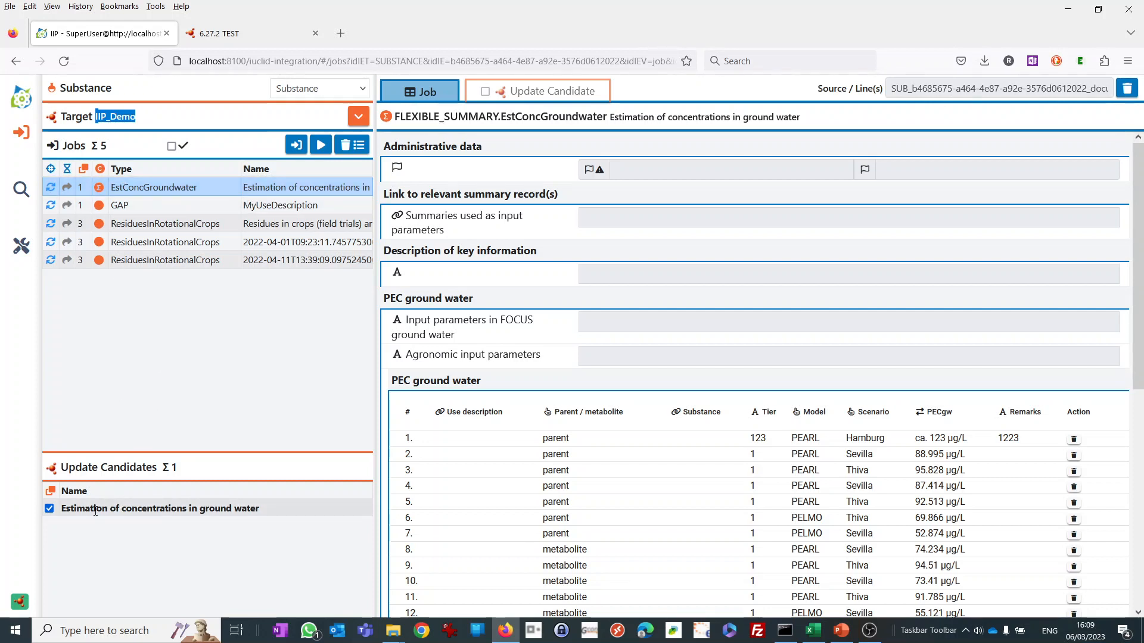
{"action": "left_click", "coordinate": [119, 508]}
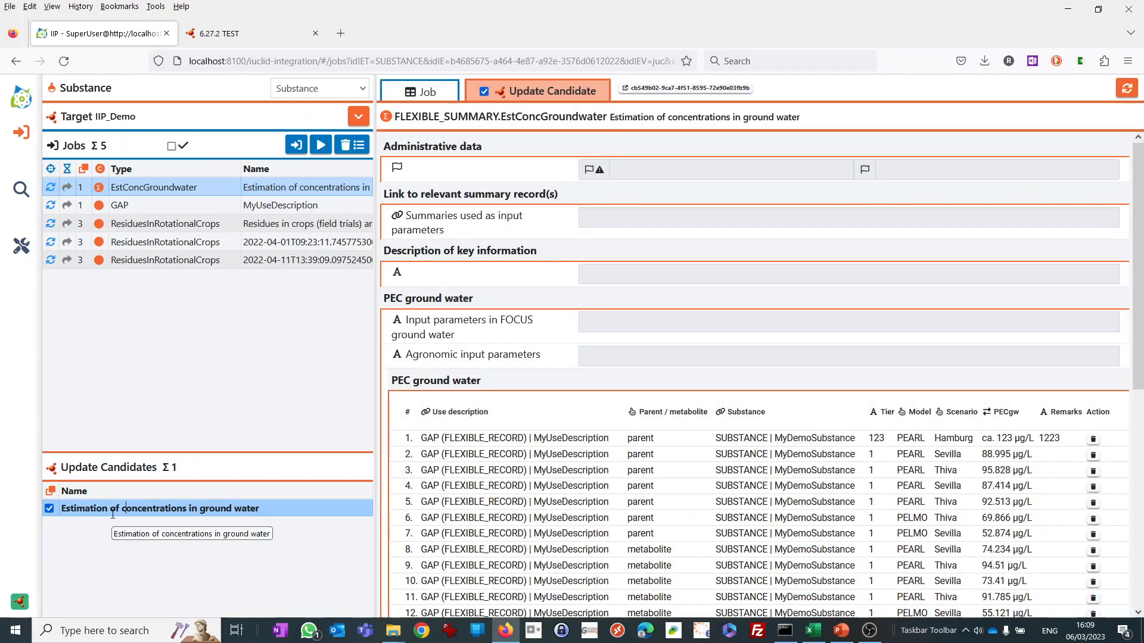
{"action": "left_click", "coordinate": [125, 509]}
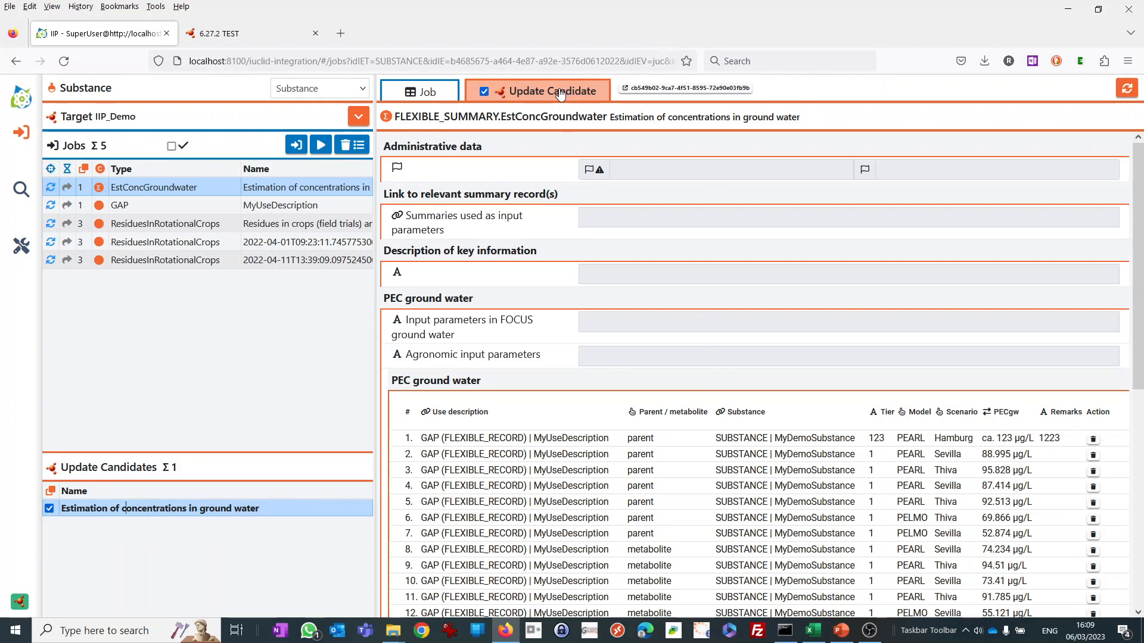
{"action": "scroll", "coordinate": [662, 352], "scroll_direction": "down", "scroll_amount": 4}
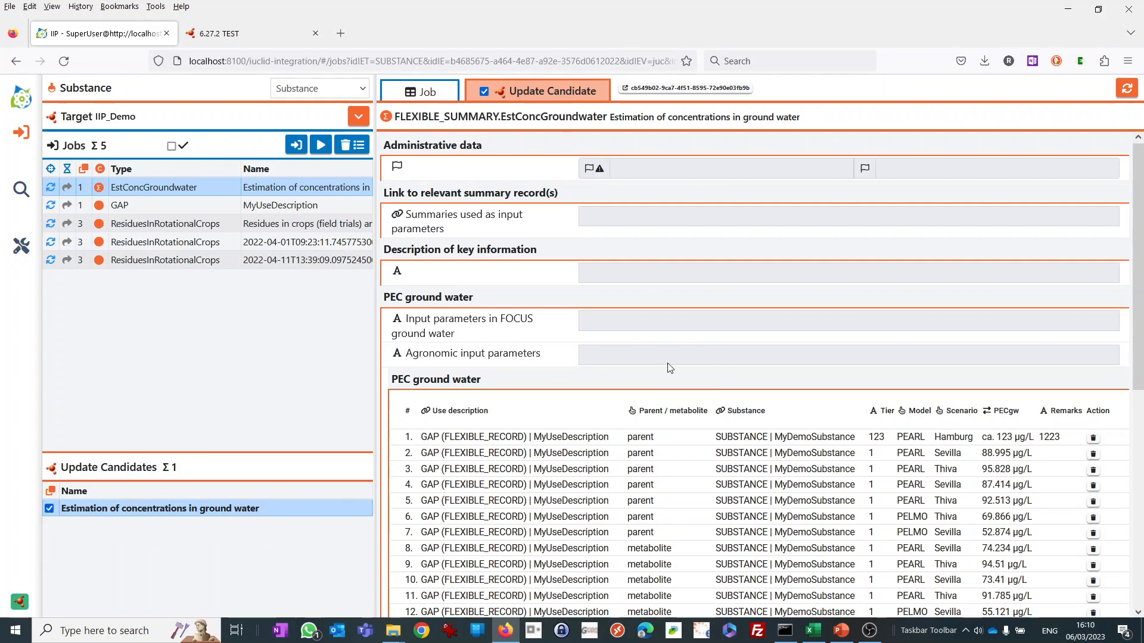
{"action": "scroll", "coordinate": [669, 366], "scroll_direction": "up", "scroll_amount": 4}
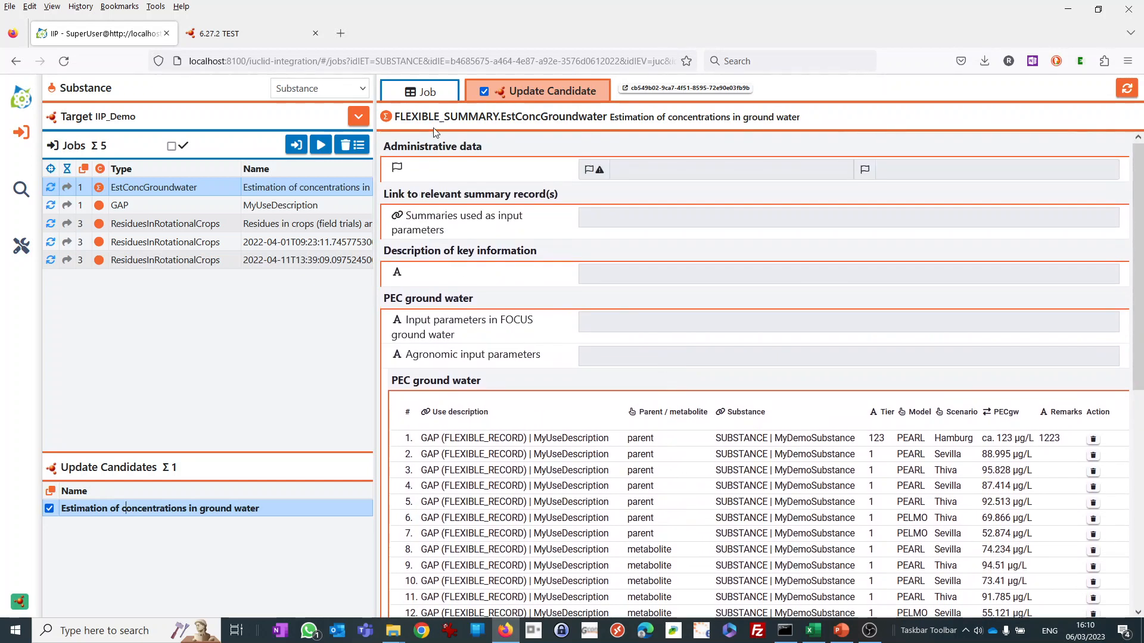
{"action": "left_click", "coordinate": [430, 93]}
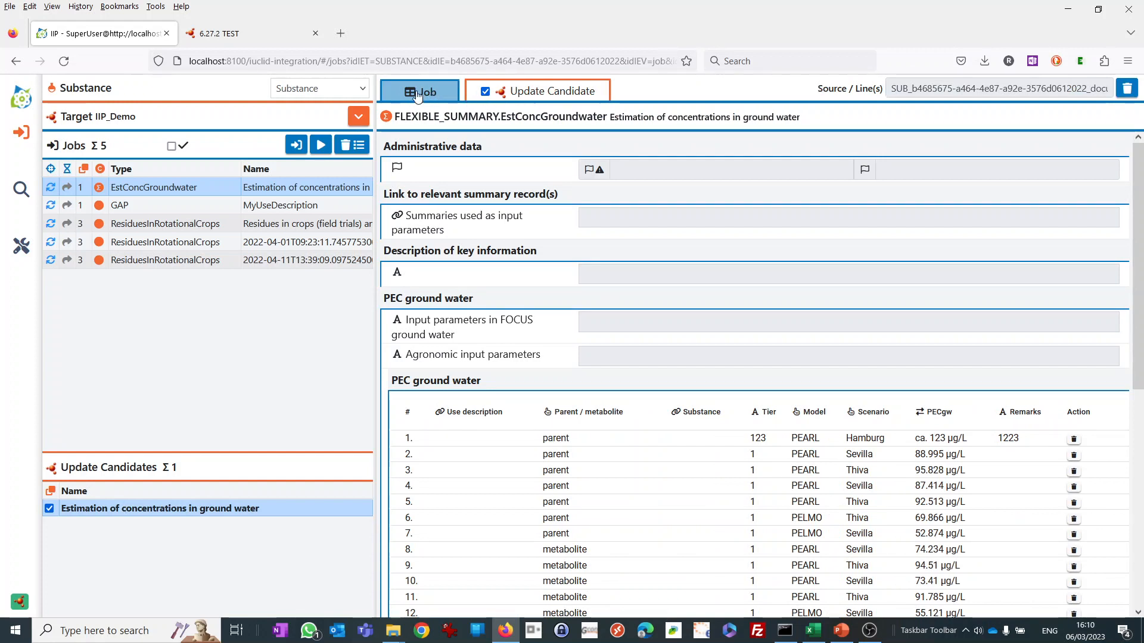
{"action": "left_click", "coordinate": [532, 101]}
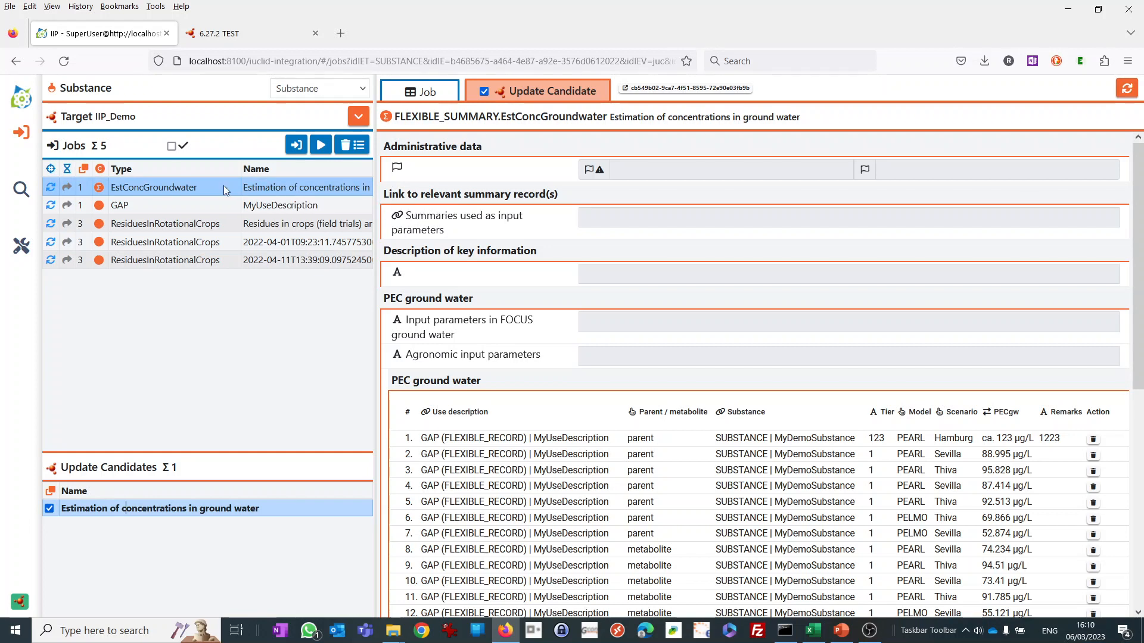
Check the ResiduesInRotationalCrops job "Residues in crops (field trials) and in rotational crops (limited field studies).003" and remove it from the jobs.
{"action": "left_click", "coordinate": [168, 225]}
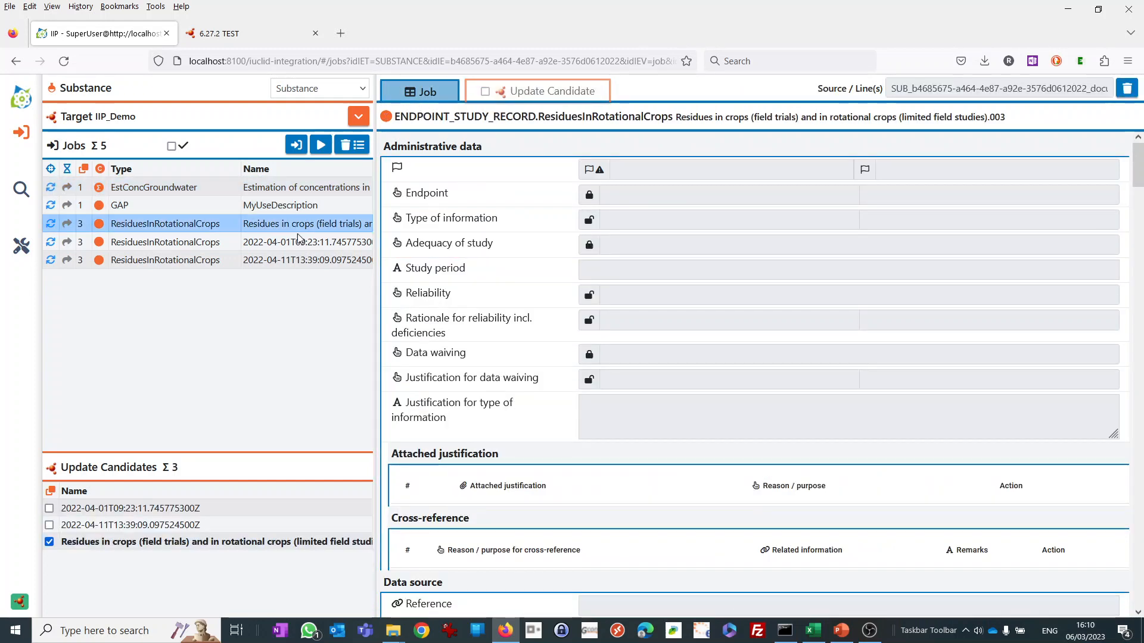
{"action": "scroll", "coordinate": [582, 266], "scroll_direction": "down", "scroll_amount": 10}
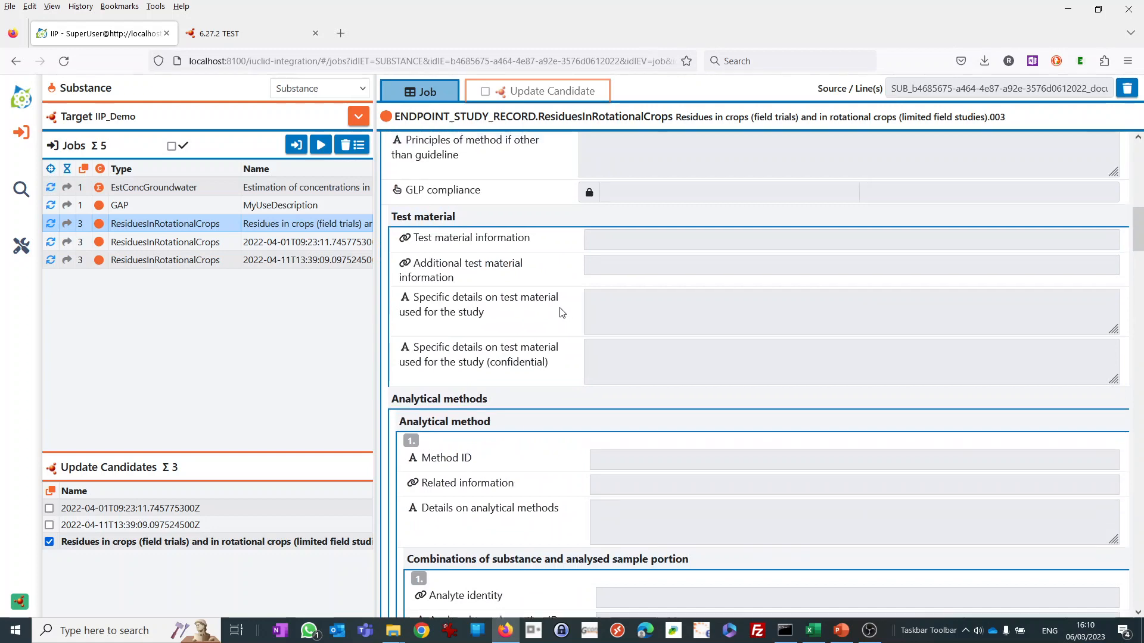
{"action": "scroll", "coordinate": [561, 312], "scroll_direction": "up", "scroll_amount": 10}
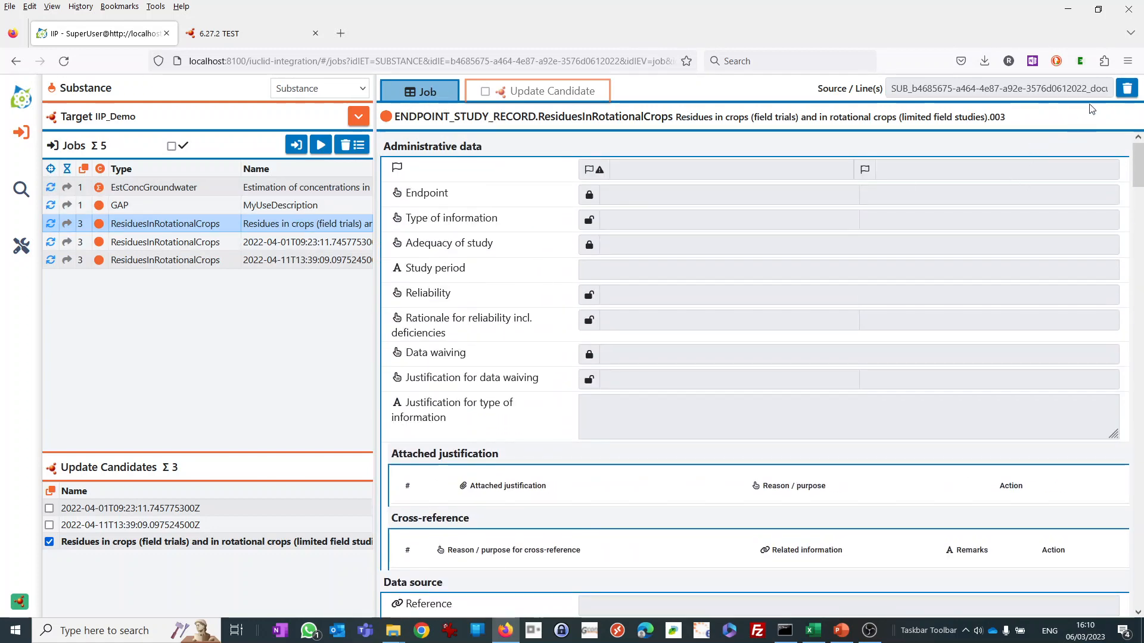
{"action": "left_click", "coordinate": [1127, 90]}
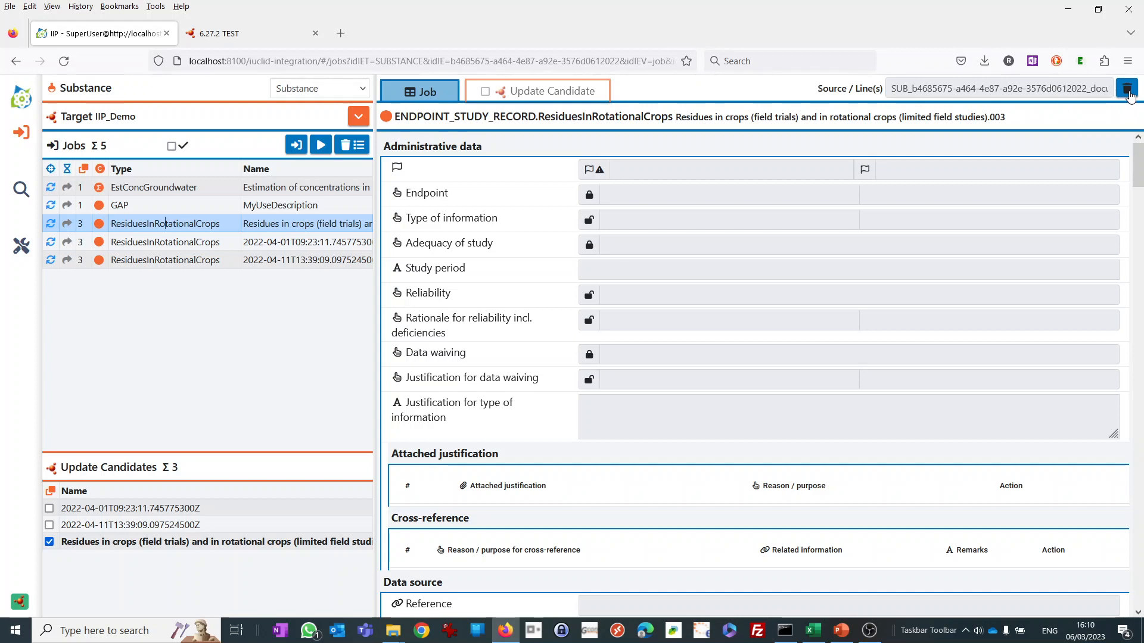
Deselect the update candidate of the ResiduesInRotationalCrops job 2022-04-01T09:23:11.745775300Z, making it create a new document.
{"action": "left_click", "coordinate": [268, 205]}
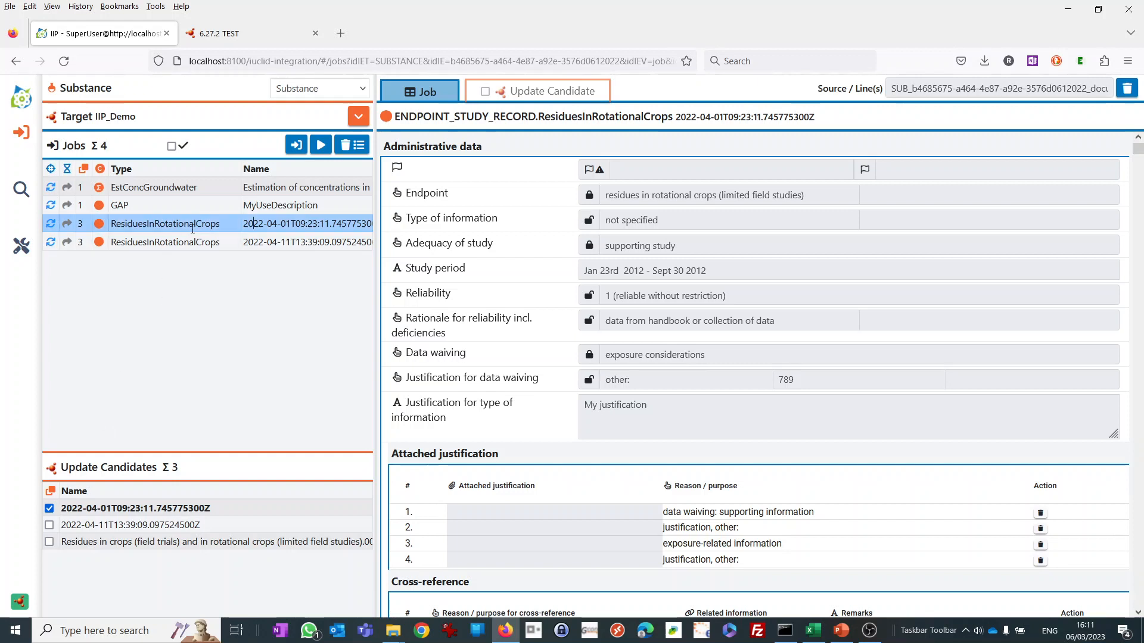
{"action": "left_click_drag", "start_coordinate": [223, 227], "coordinate": [109, 231]}
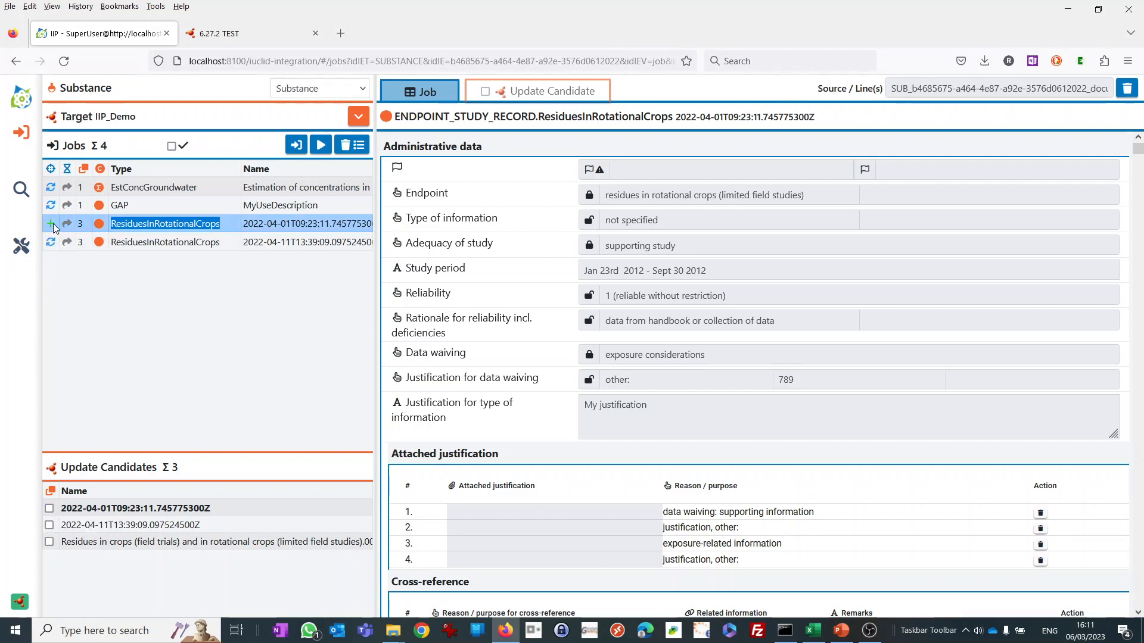
{"action": "left_click", "coordinate": [138, 223]}
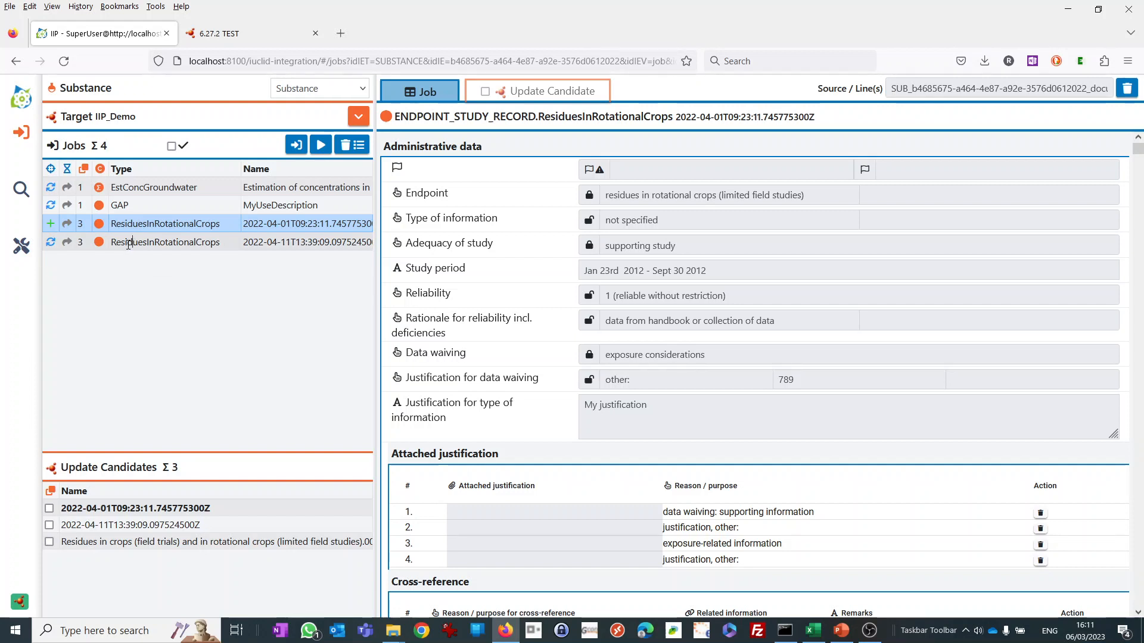
For job 2022-04-11T13:39:09.097524500Z, replace the selected update candidate with "Residues in crops (field trials) and in rotational crops (limited field studies).003" and view it.
{"action": "left_click", "coordinate": [128, 244]}
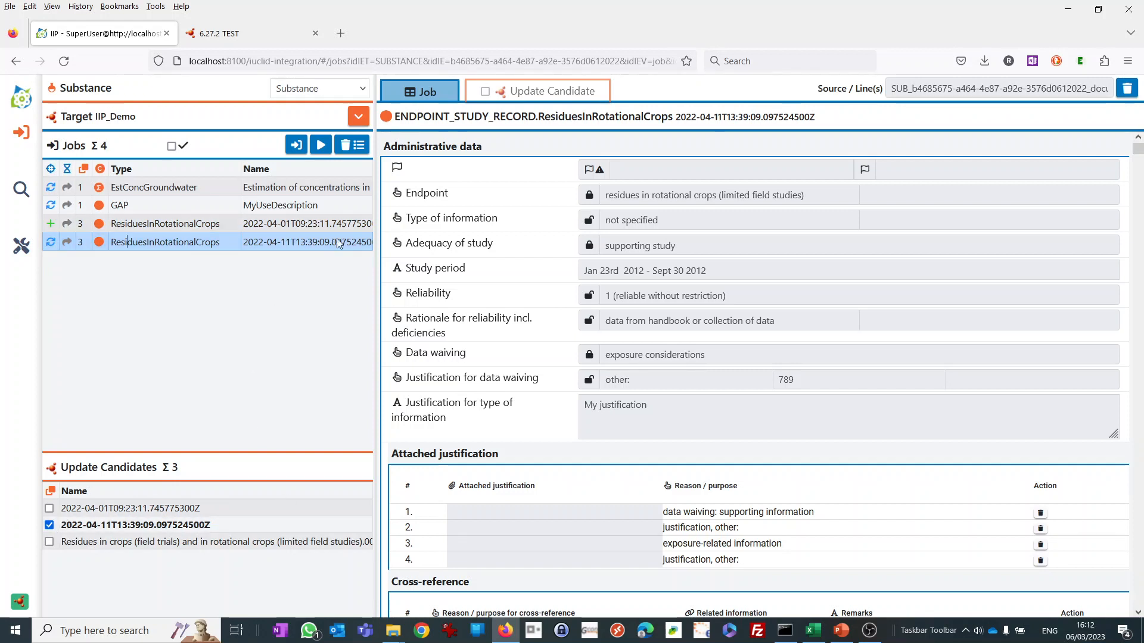
{"action": "left_click", "coordinate": [49, 541]}
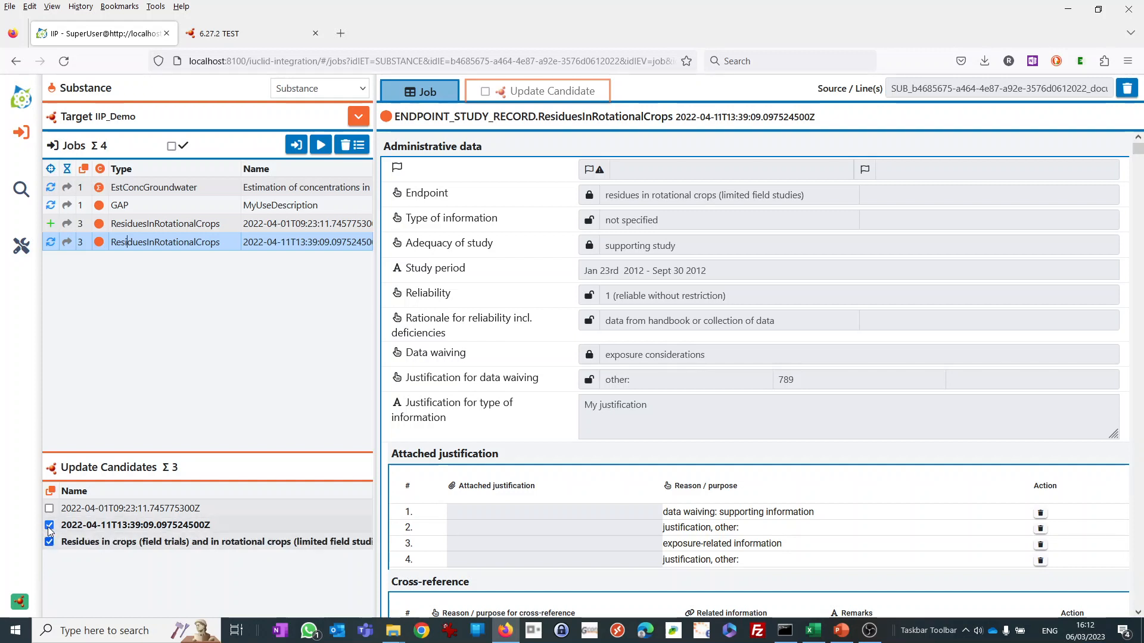
{"action": "left_click", "coordinate": [49, 542]}
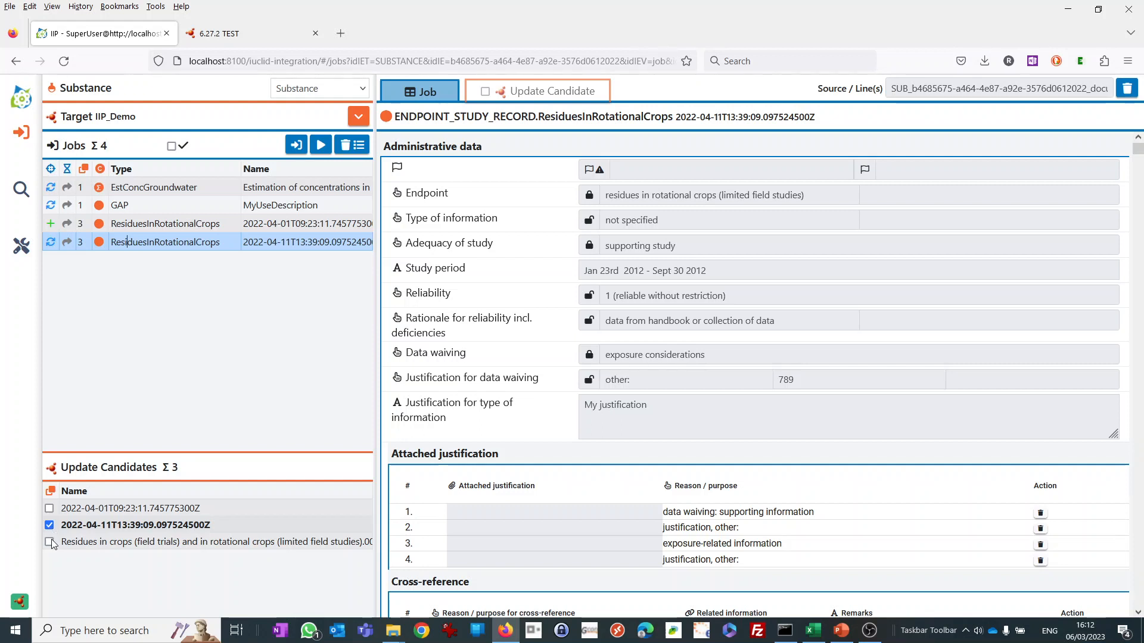
{"action": "left_click", "coordinate": [49, 524]}
{"action": "left_click", "coordinate": [49, 542]}
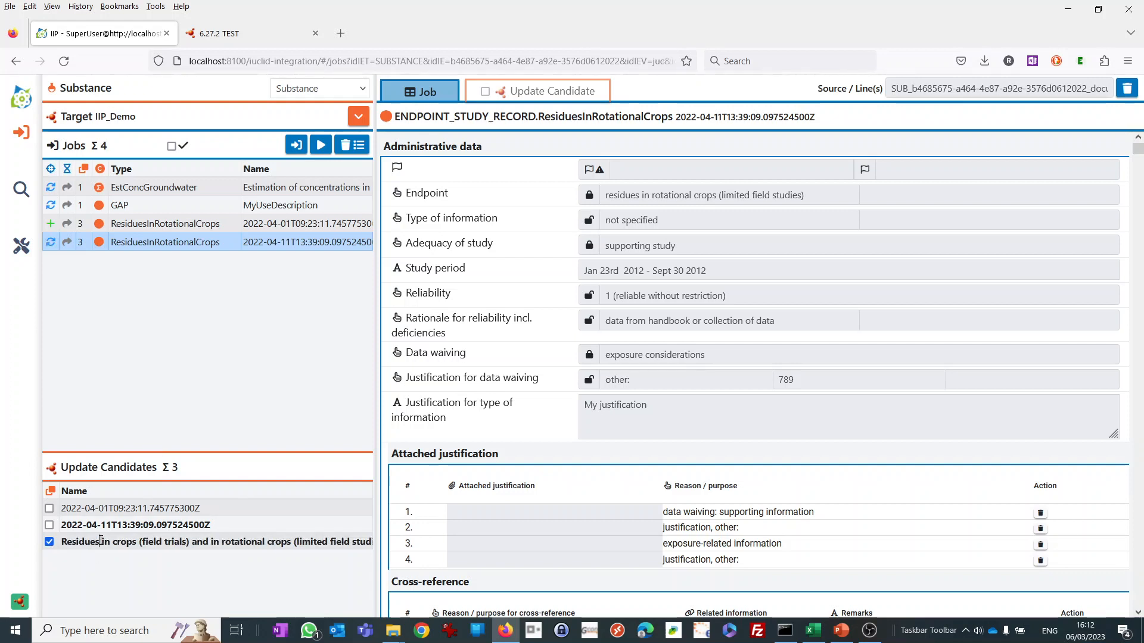
{"action": "left_click", "coordinate": [82, 543]}
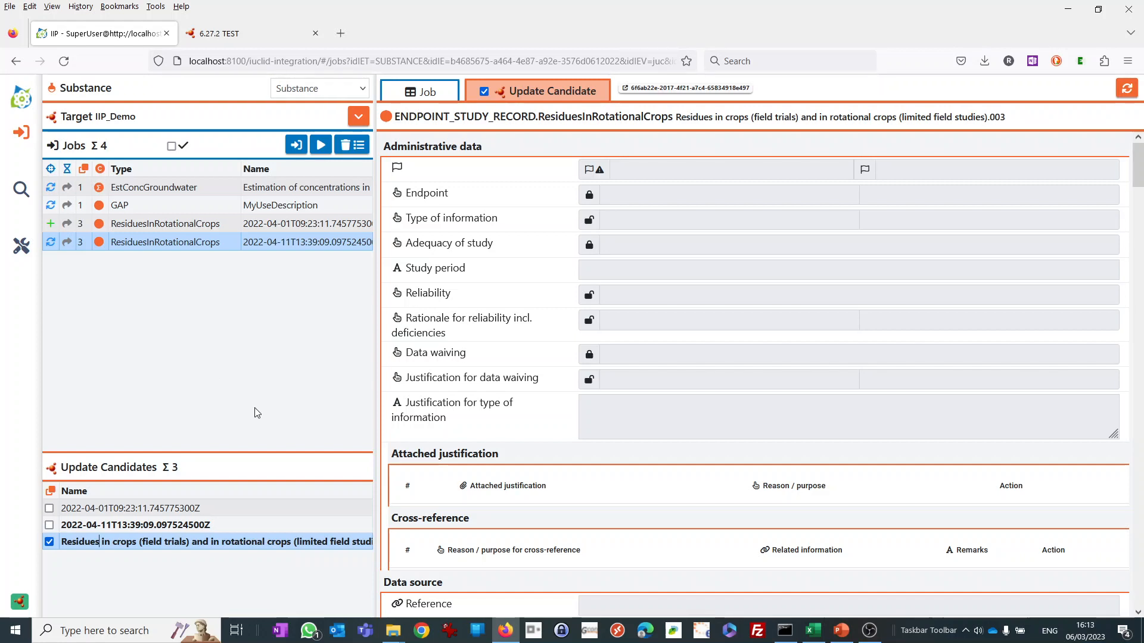
Execute the remaining import jobs for IIP_Demo and check the status of each job.
{"action": "left_click", "coordinate": [322, 147]}
{"action": "left_click", "coordinate": [321, 147]}
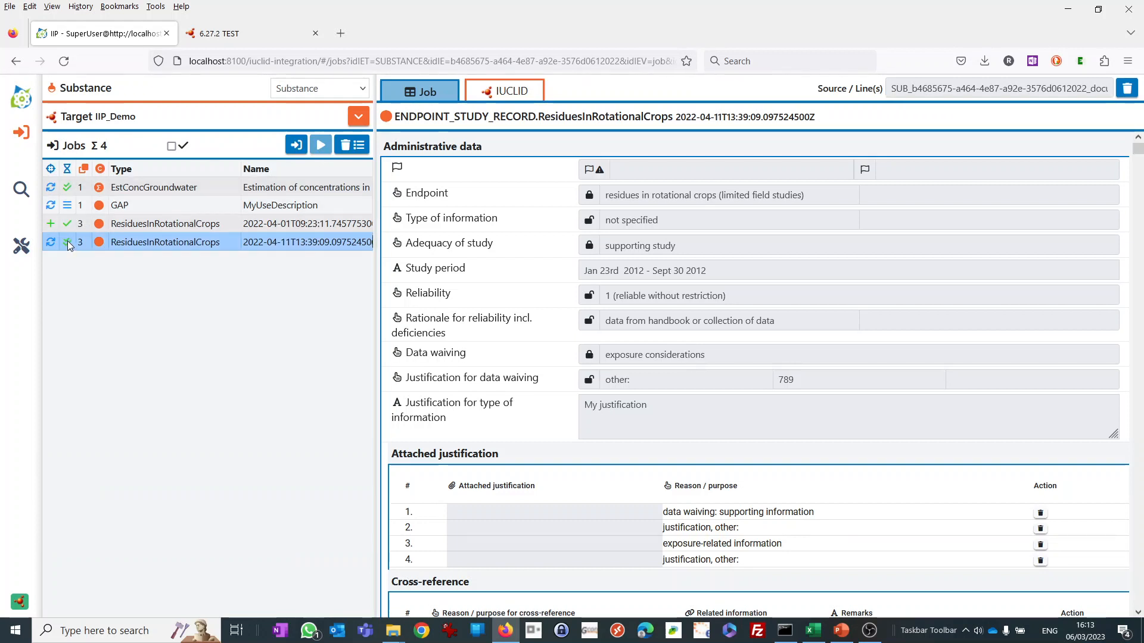
{"action": "mouse_move", "coordinate": [67, 240]}
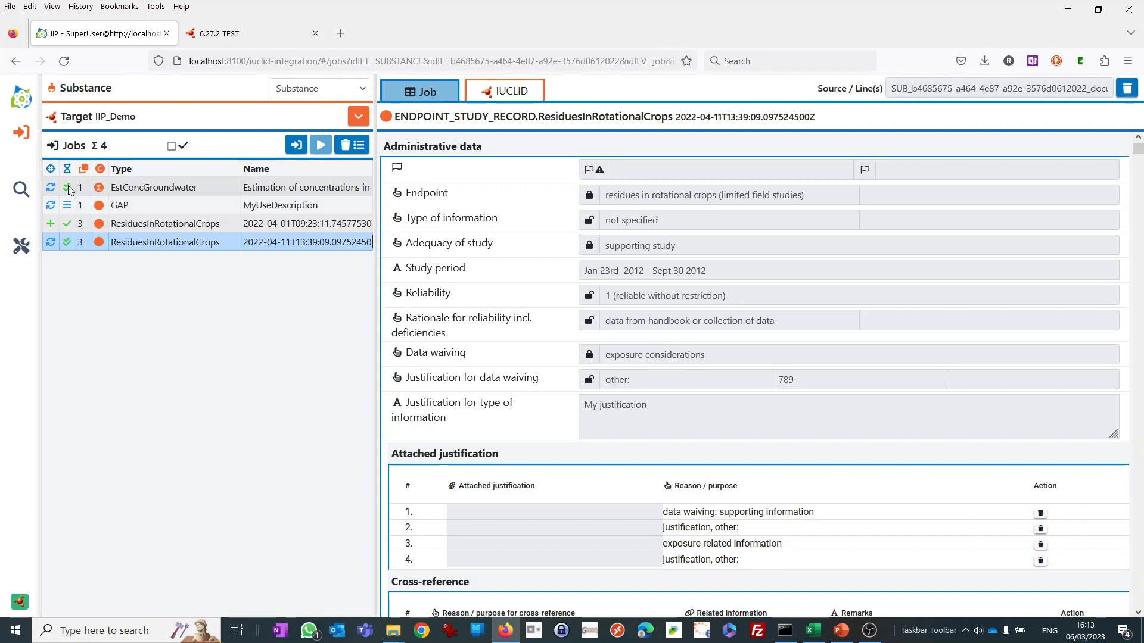
{"action": "mouse_move", "coordinate": [68, 193]}
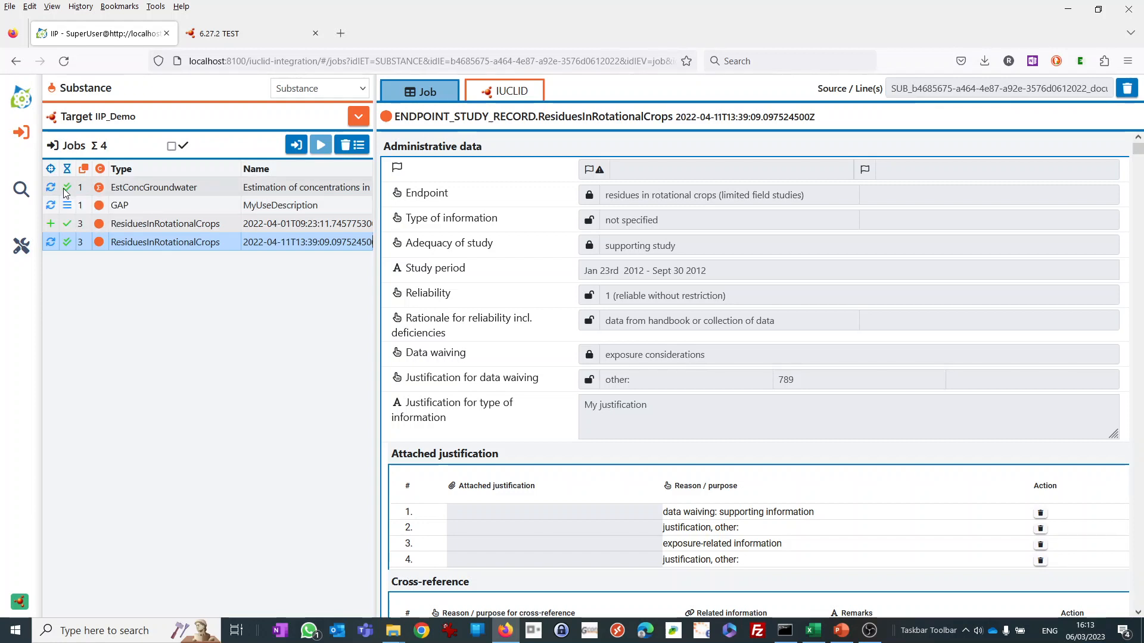
Look through the executed jobs and open the document updated by job 2022-04-11T13:39:09.097524500Z in IUCLID.
{"action": "left_click", "coordinate": [309, 185]}
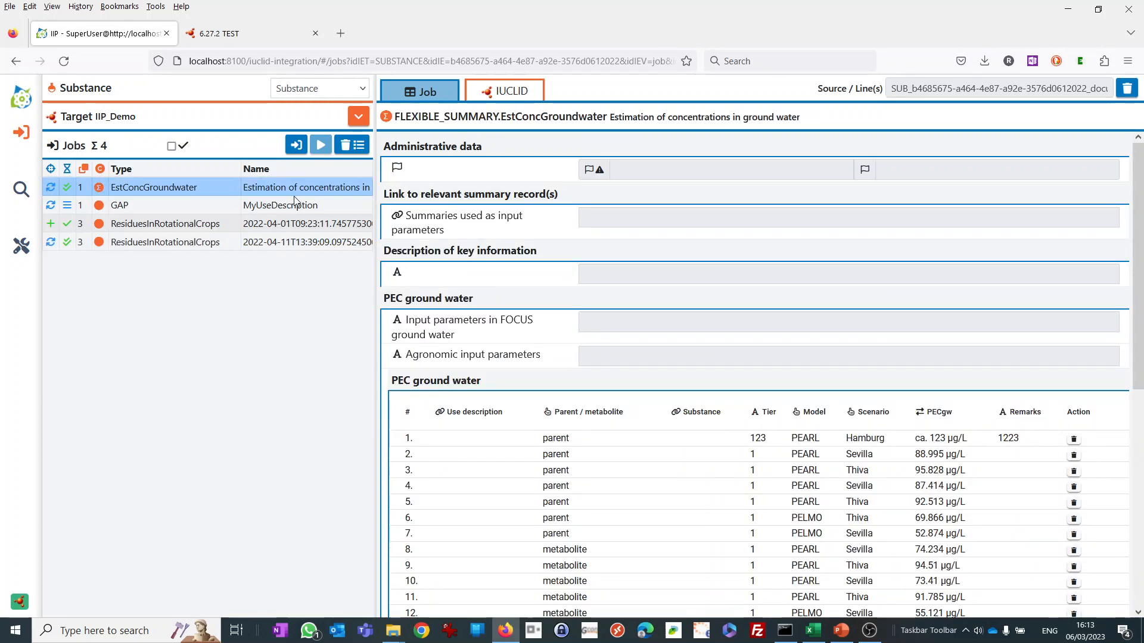
{"action": "left_click", "coordinate": [294, 205]}
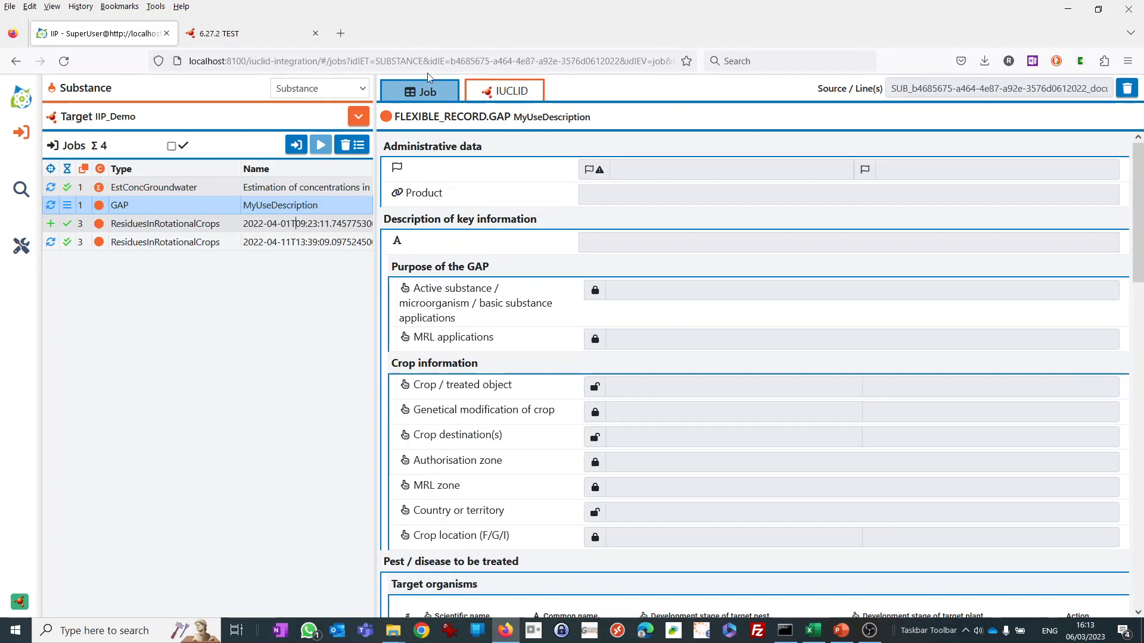
{"action": "left_click", "coordinate": [295, 223]}
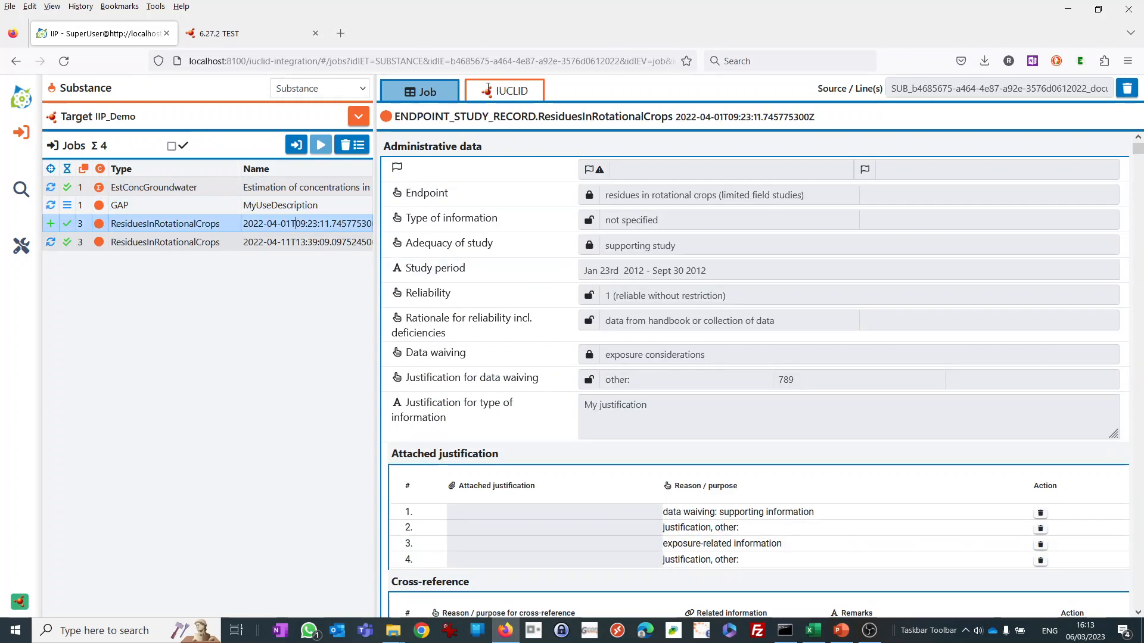
{"action": "key", "text": "Down"}
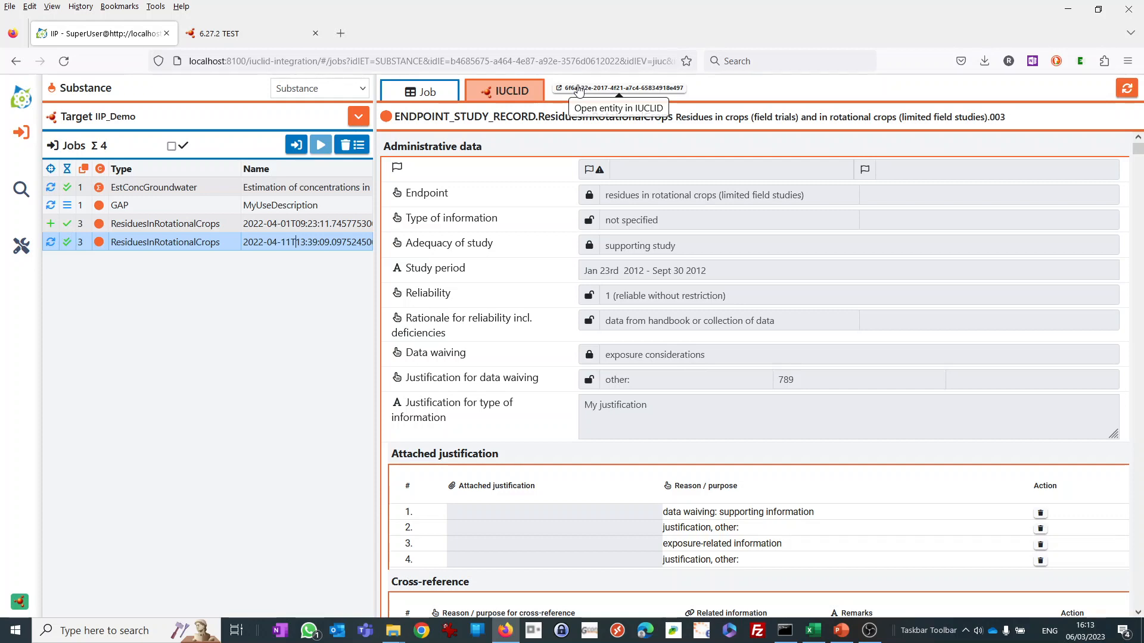
{"action": "left_click", "coordinate": [580, 88]}
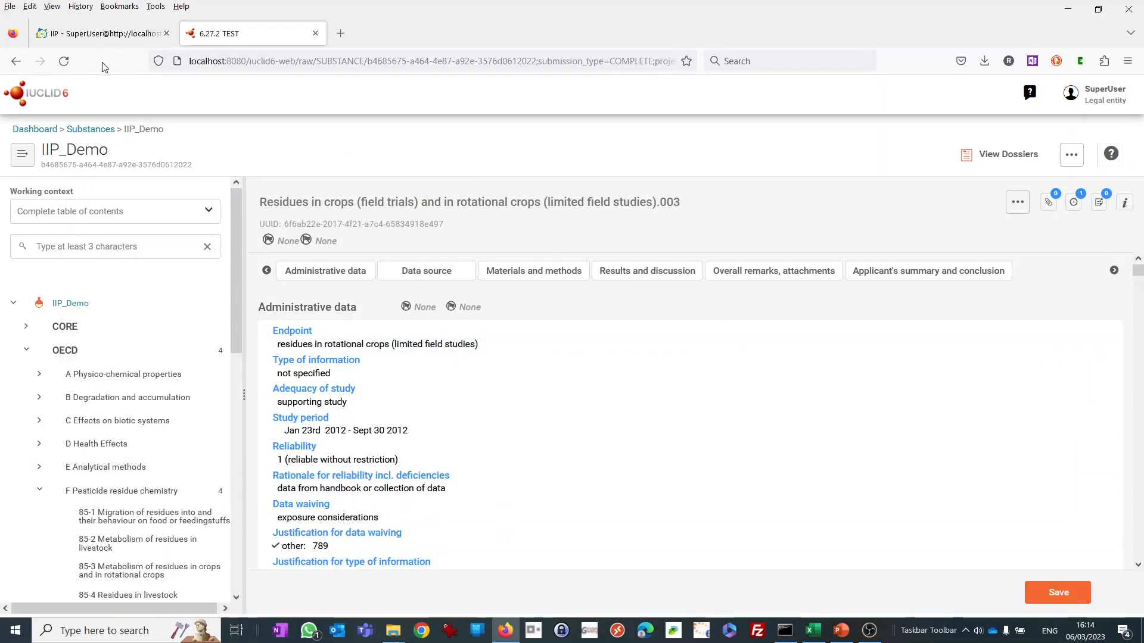
Return to the IUCLID Integration Platform and review the source data of job 2022-04-11T13:39:09.097524500Z.
{"action": "left_click", "coordinate": [106, 35]}
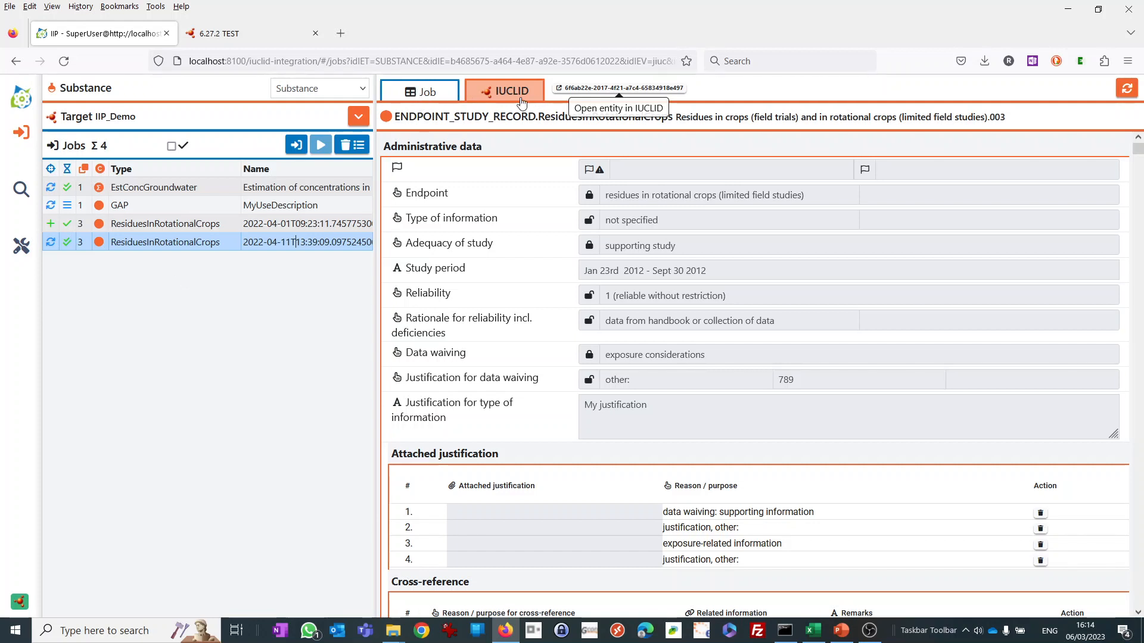
{"action": "left_click", "coordinate": [419, 96]}
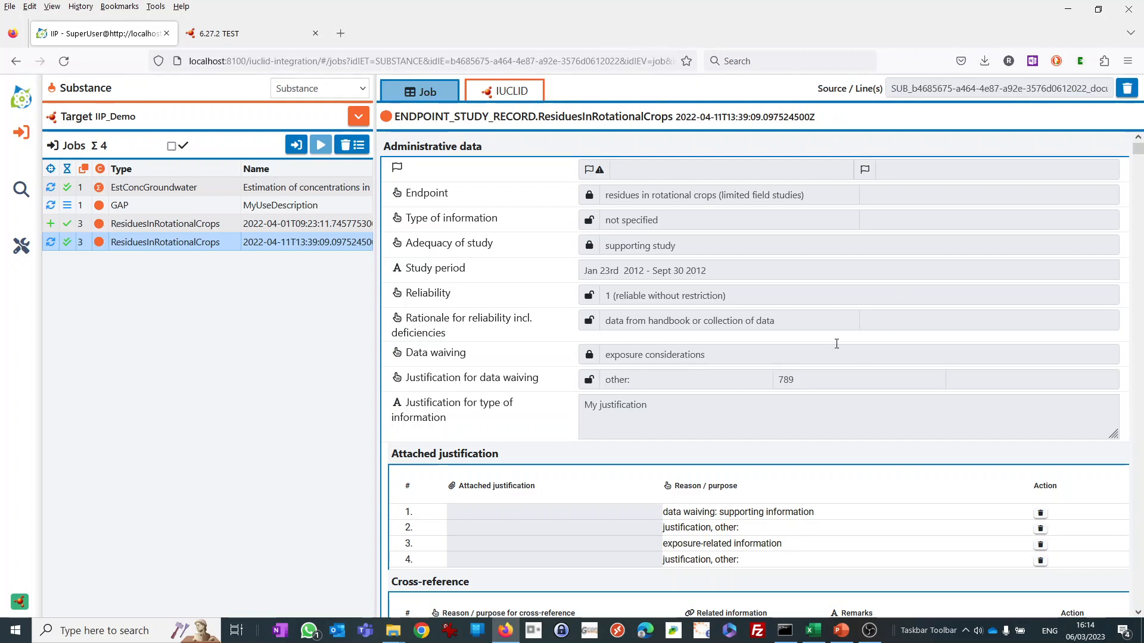
{"action": "scroll", "coordinate": [836, 343], "scroll_direction": "down", "scroll_amount": 8}
{"action": "scroll", "coordinate": [831, 352], "scroll_direction": "up", "scroll_amount": 7}
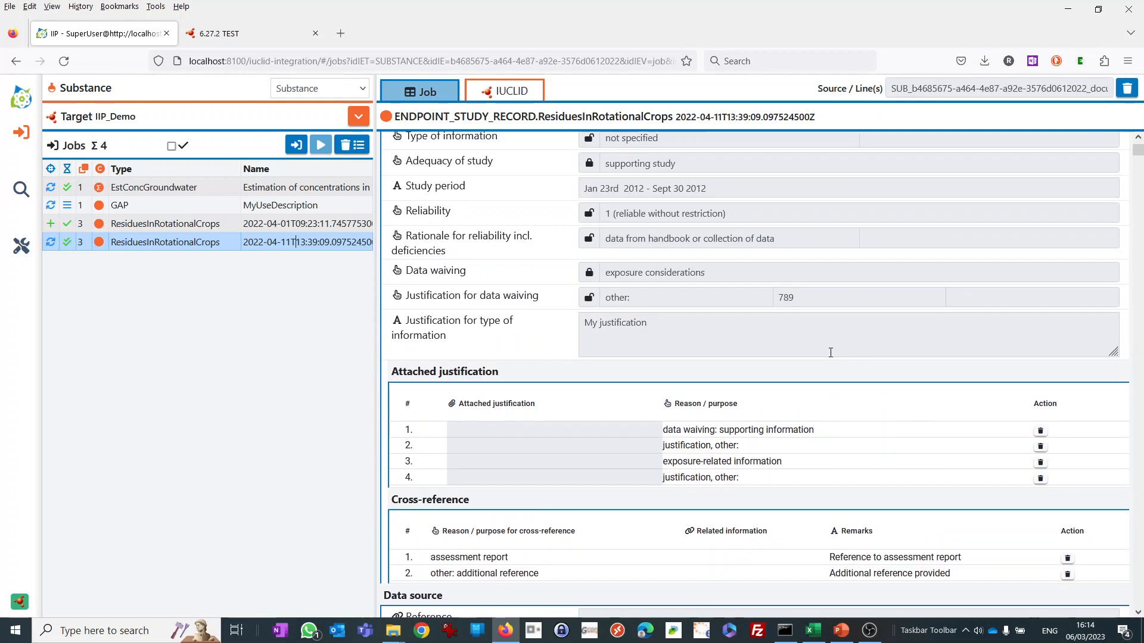
{"action": "scroll", "coordinate": [830, 352], "scroll_direction": "down", "scroll_amount": 6}
{"action": "scroll", "coordinate": [830, 358], "scroll_direction": "up", "scroll_amount": 7}
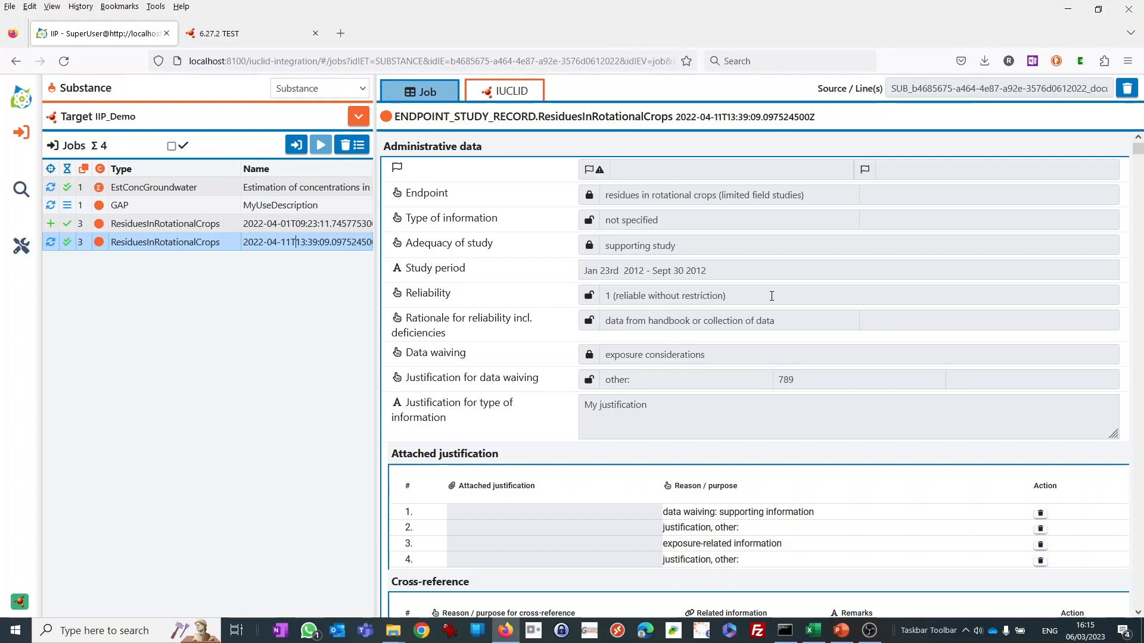
Go to the Integration Platform home page, highlight Version 1.2.1 and open the CropLife Europe IUCLID Integration Platform (IIP) website.
{"action": "left_click", "coordinate": [23, 102]}
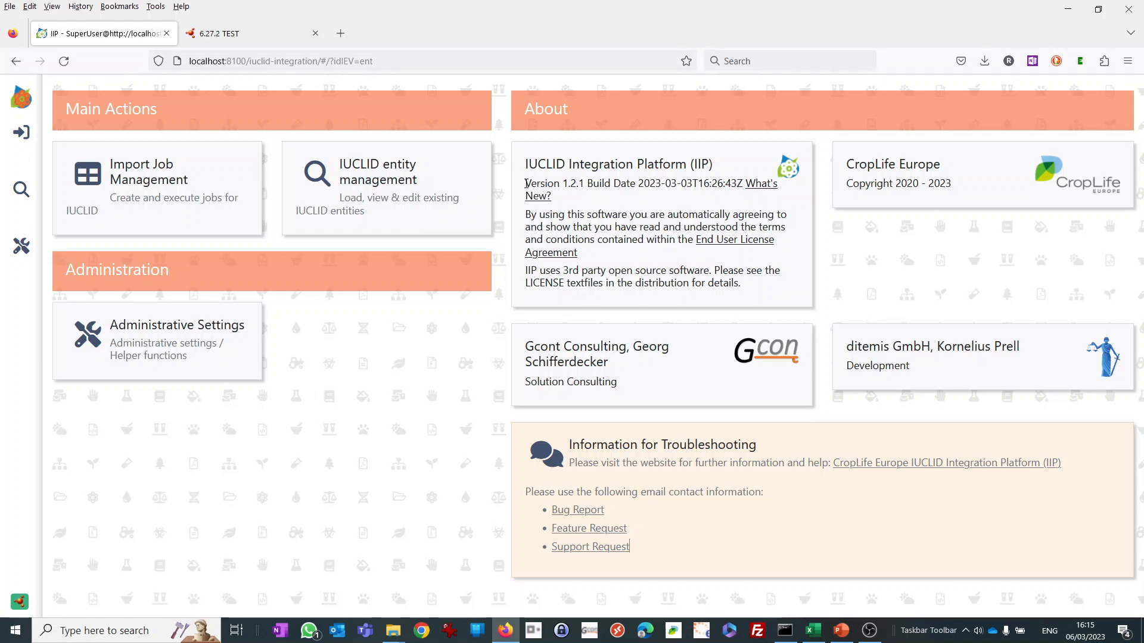
{"action": "left_click_drag", "start_coordinate": [526, 182], "coordinate": [588, 183]}
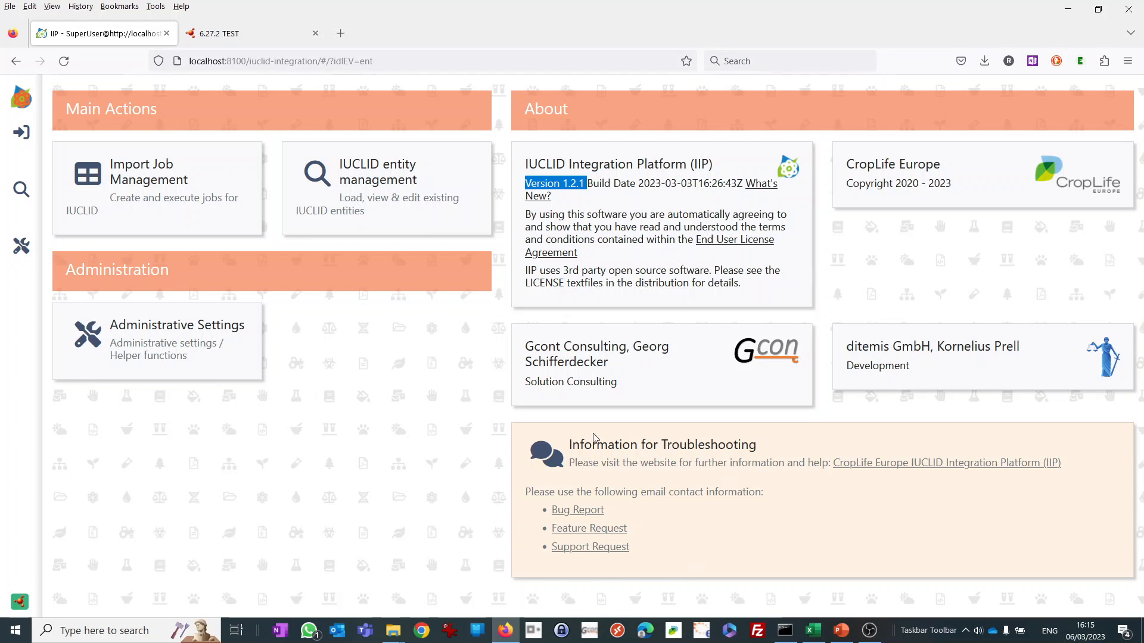
{"action": "left_click", "coordinate": [877, 465]}
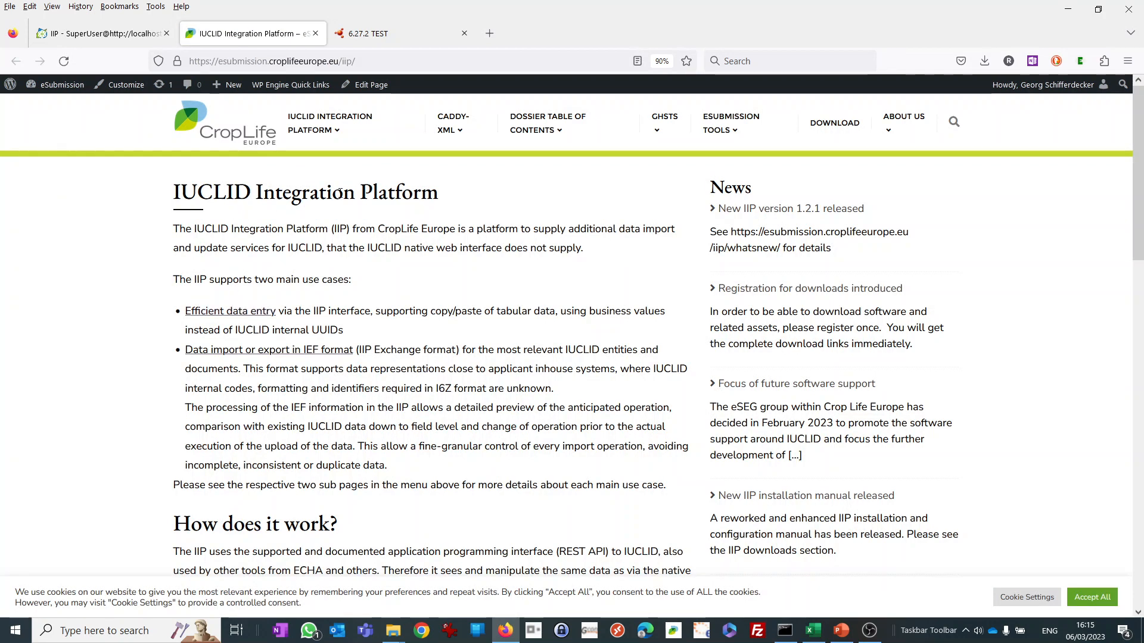
{"action": "left_click", "coordinate": [316, 129]}
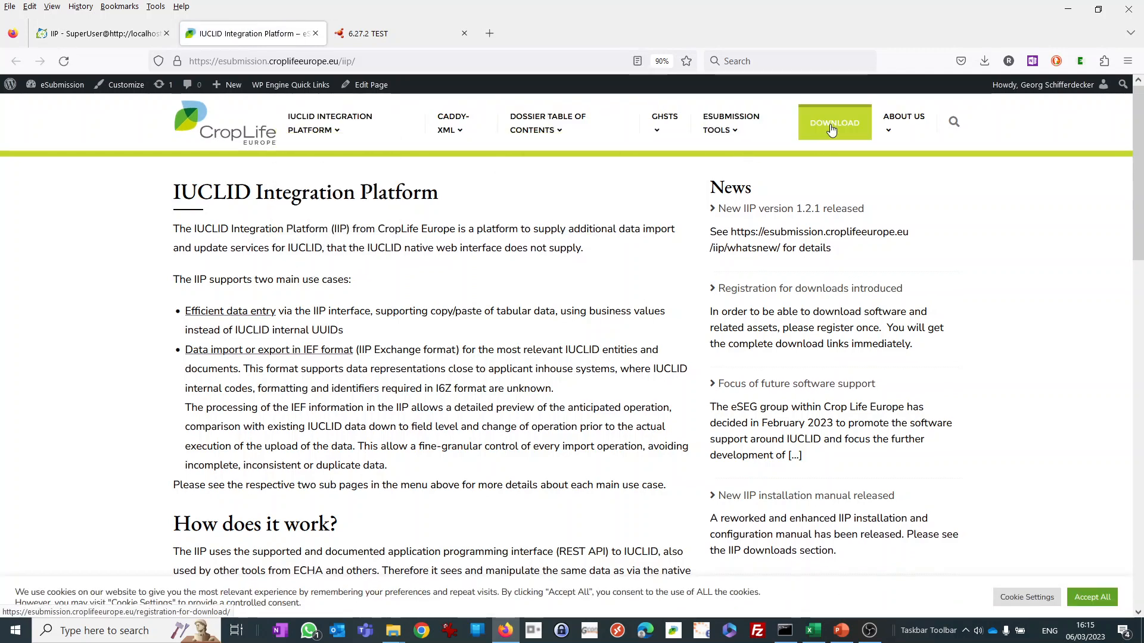
Switch to the PowerPoint presentation IIP-2023_03_short.pptx.
{"action": "left_click", "coordinate": [841, 634]}
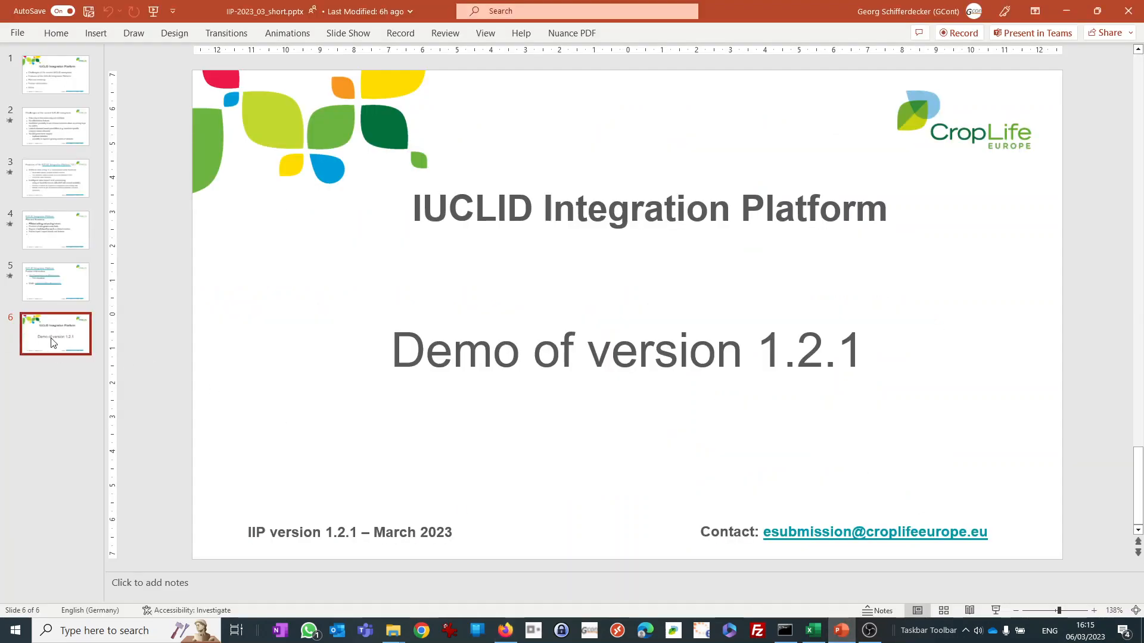